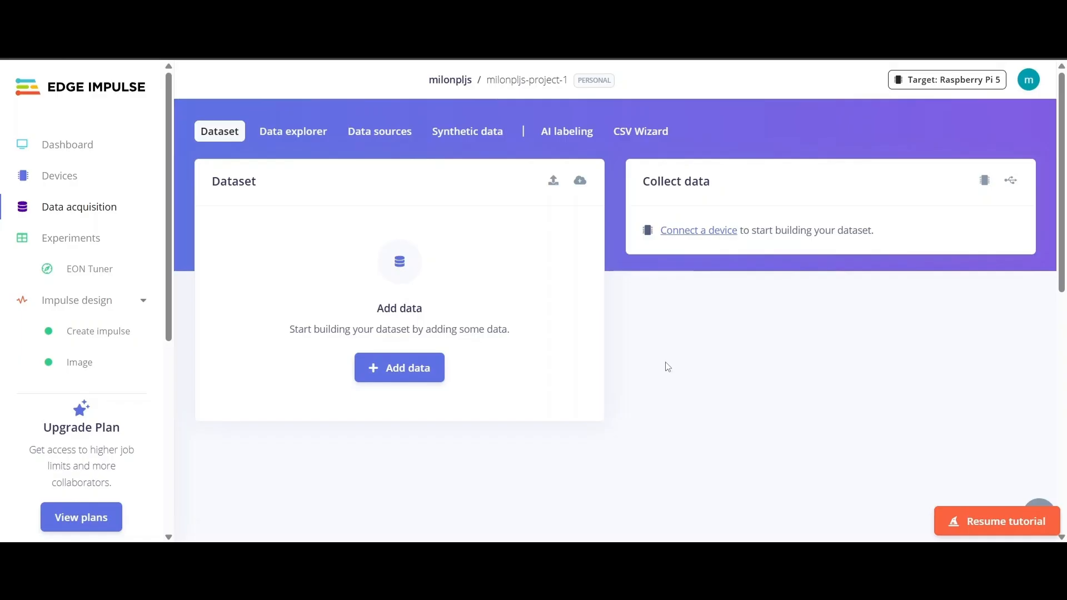
- Select the car folder's 17 images for upload from this computer
click(390, 367)
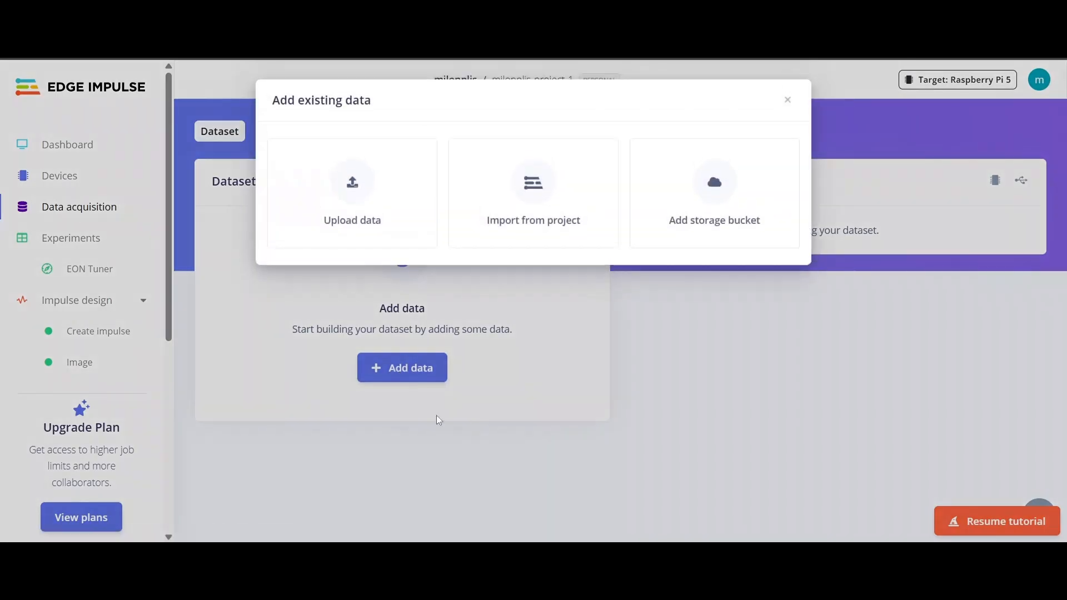
click(325, 187)
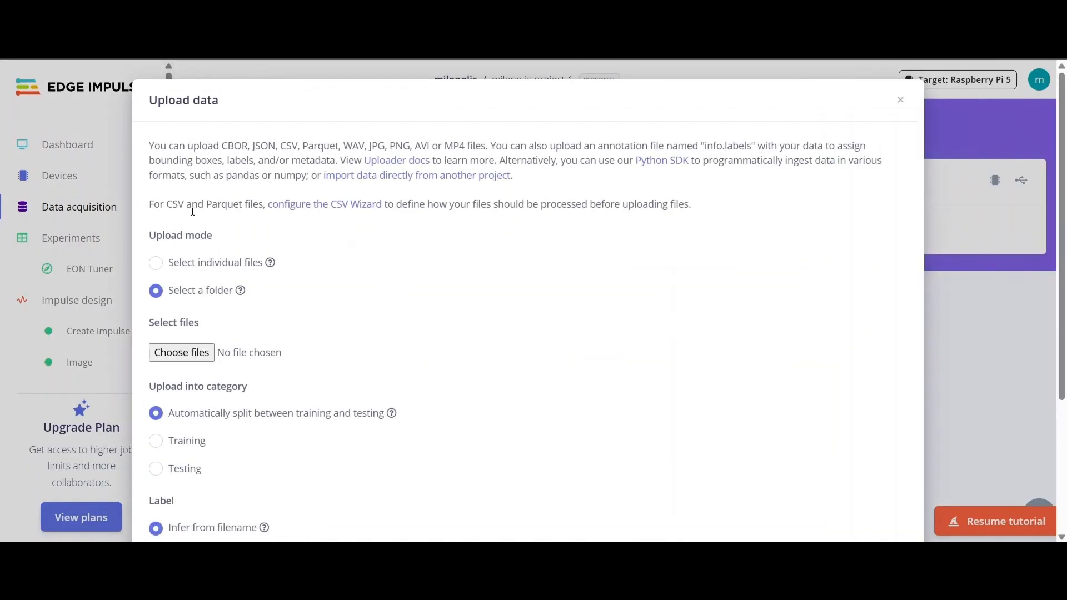
scroll(233, 205, down, 1)
scroll(233, 206, down, 1)
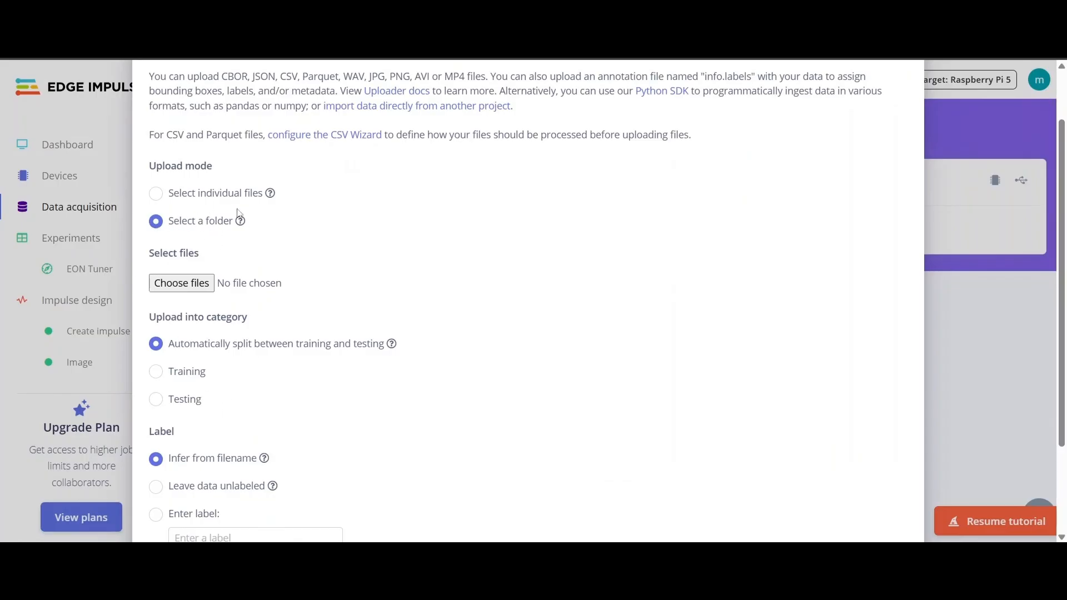
click(196, 283)
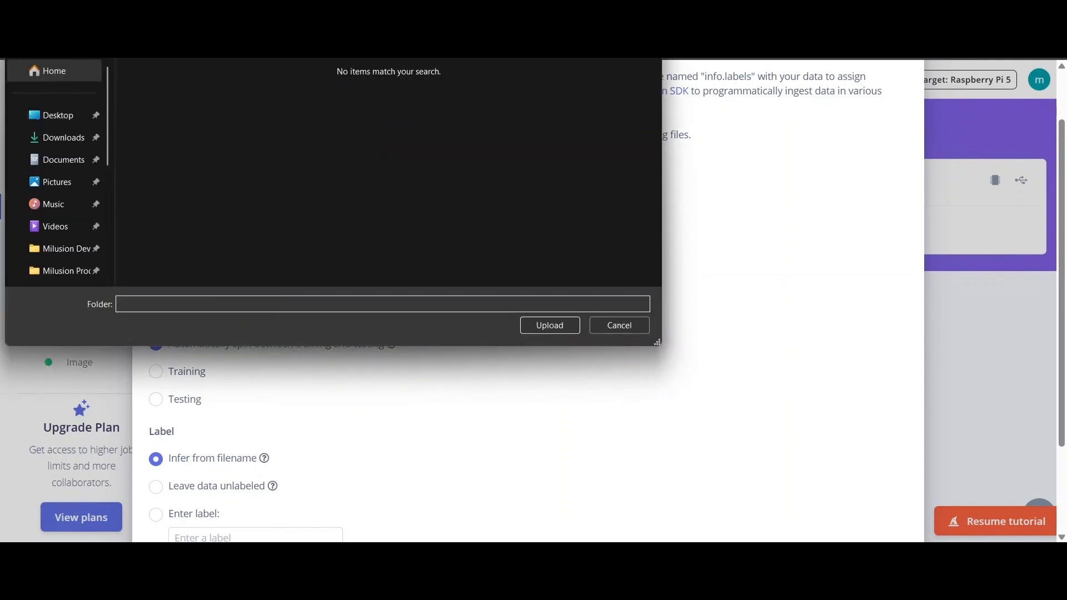
click(247, 110)
click(553, 327)
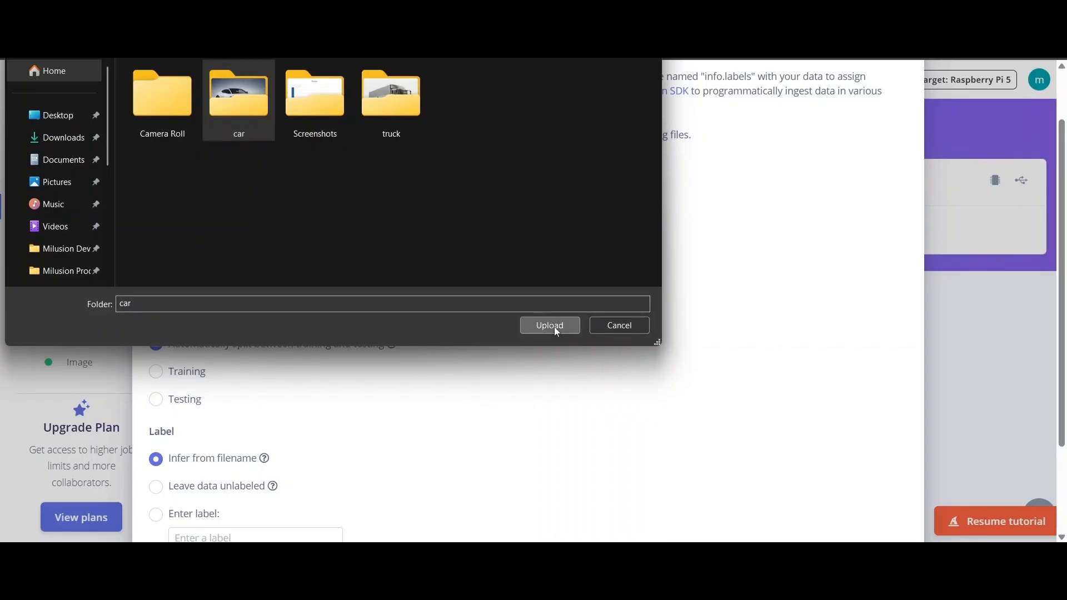
click(593, 113)
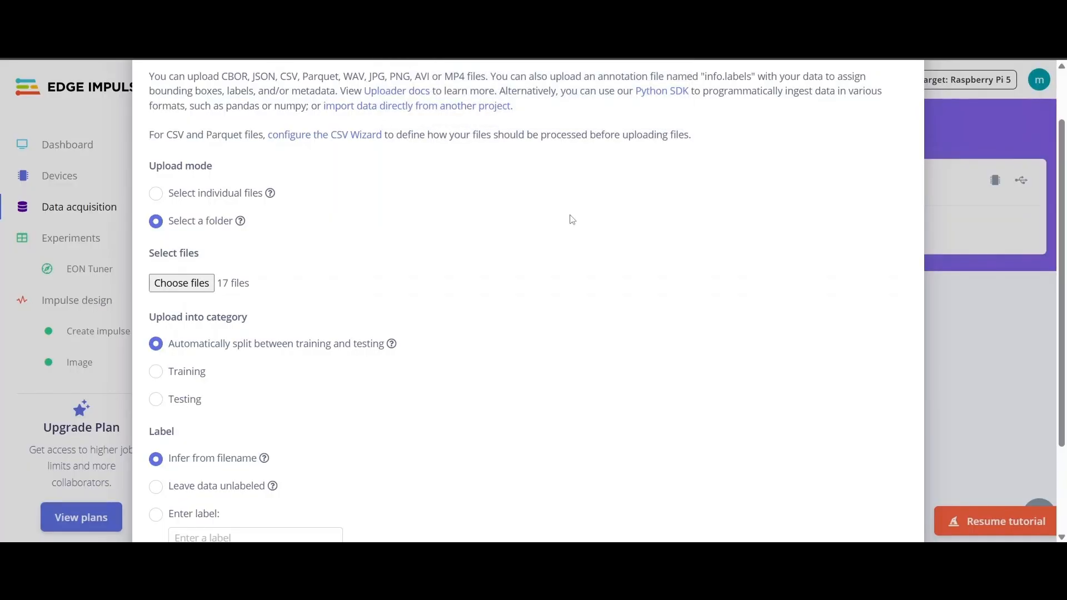
scroll(265, 414, down, 2)
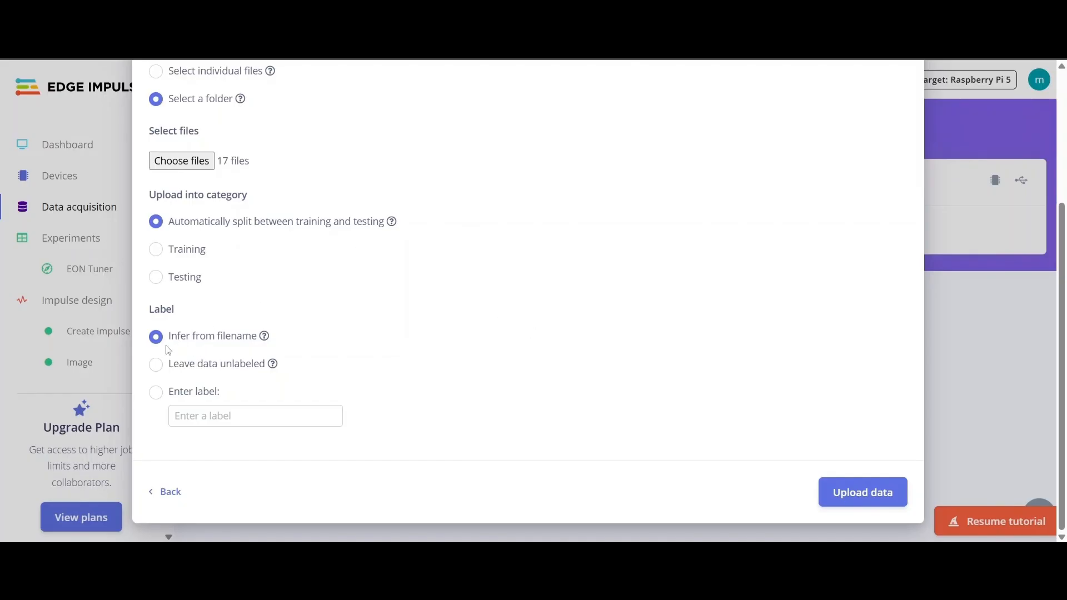
- Label the images 'car' and upload them
click(157, 394)
click(183, 416)
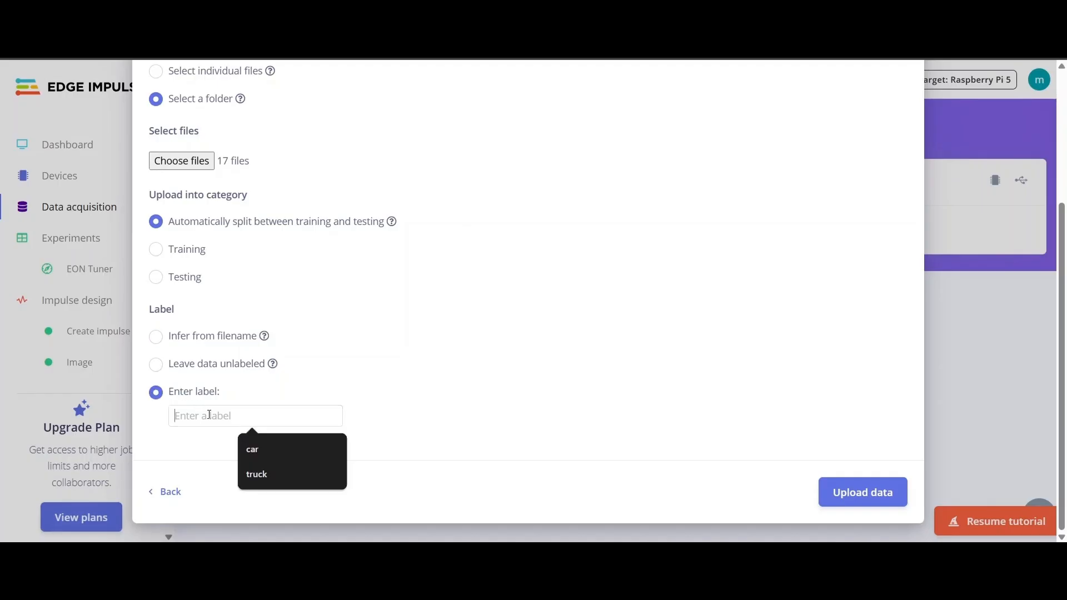
text(car)
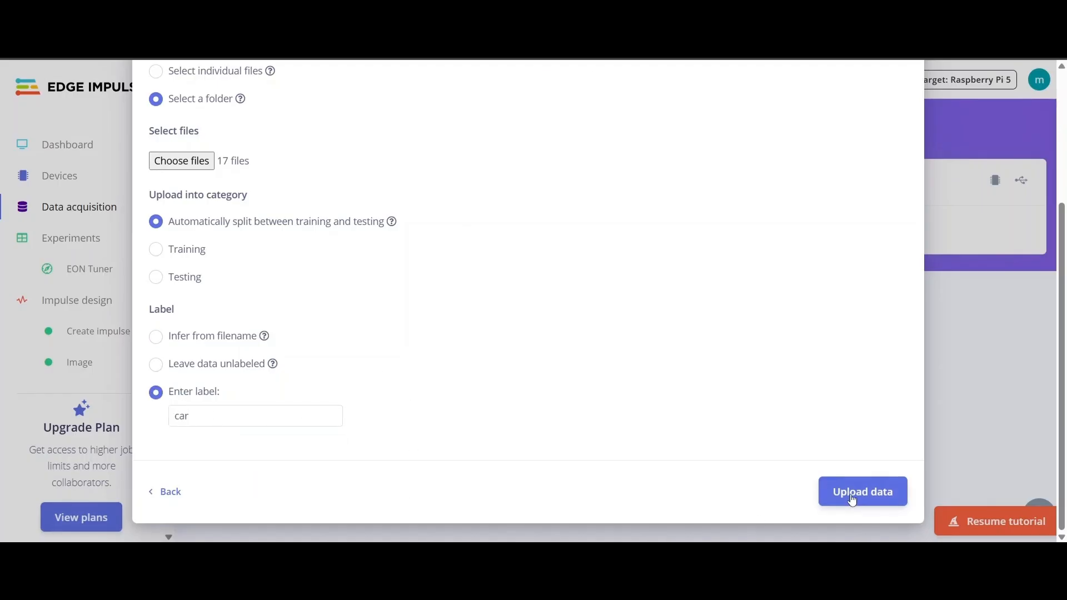
click(888, 493)
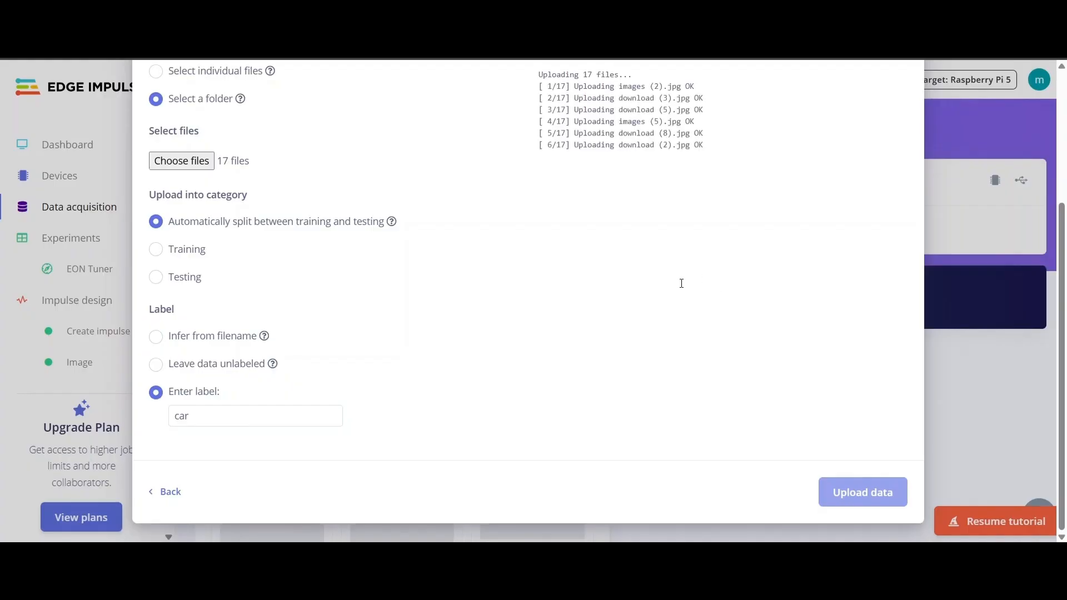
scroll(766, 306, up, 3)
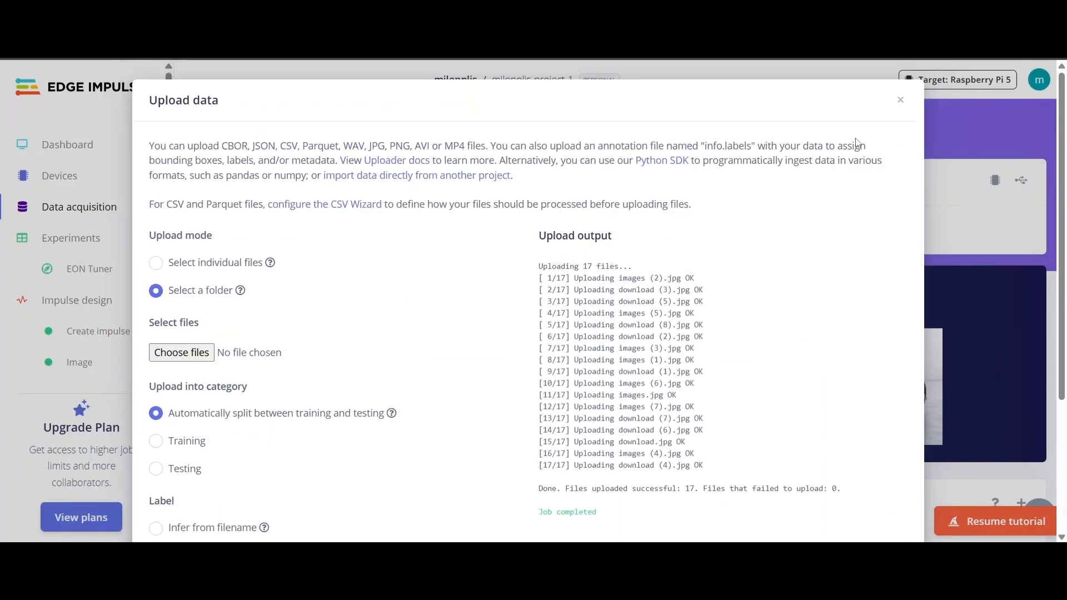
click(899, 99)
- Check the 3 test and 14 training car samples in the dataset
scroll(331, 309, down, 1)
scroll(333, 334, down, 7)
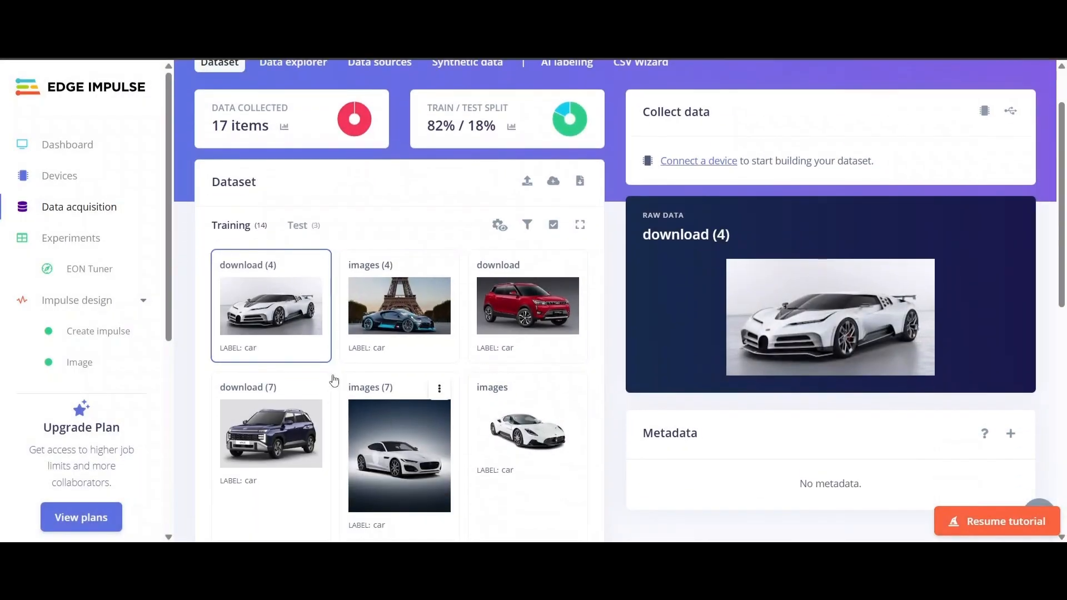
scroll(381, 357, up, 5)
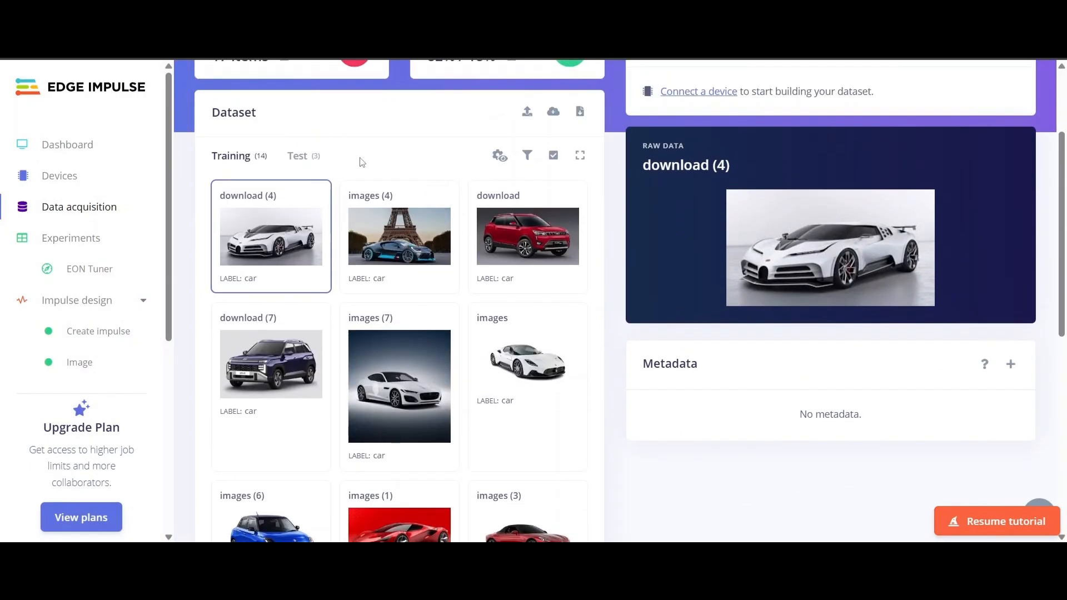
click(309, 156)
scroll(372, 368, down, 1)
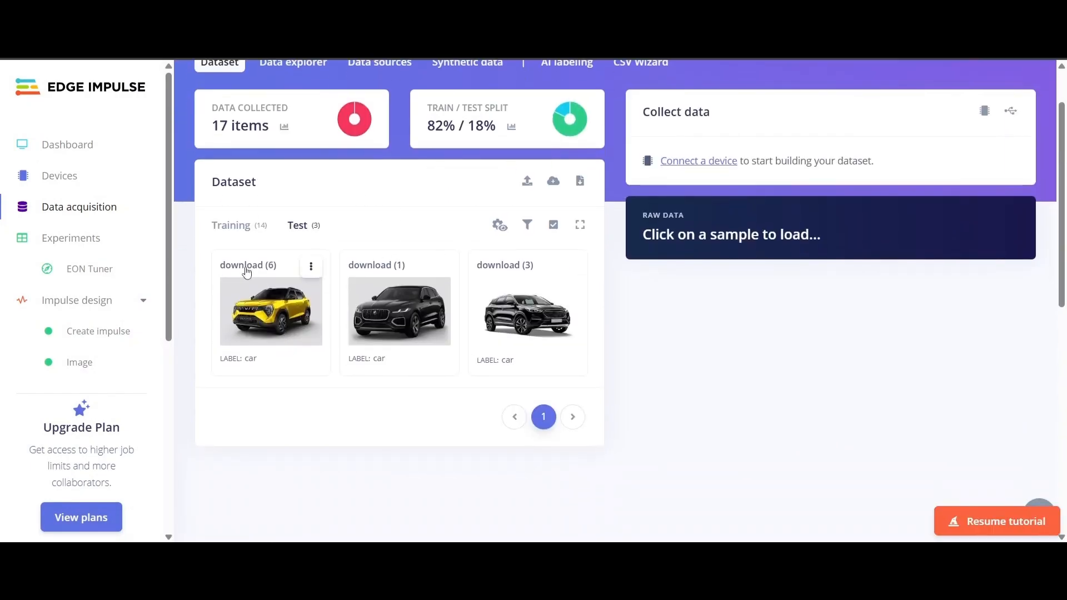
click(229, 228)
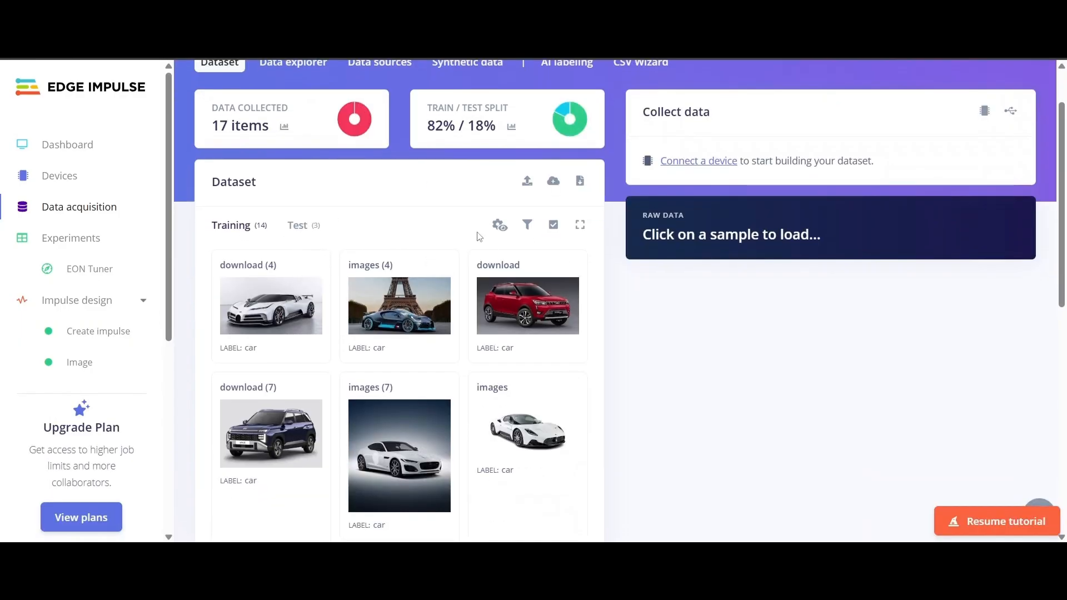
scroll(389, 234, down, 2)
scroll(450, 245, up, 4)
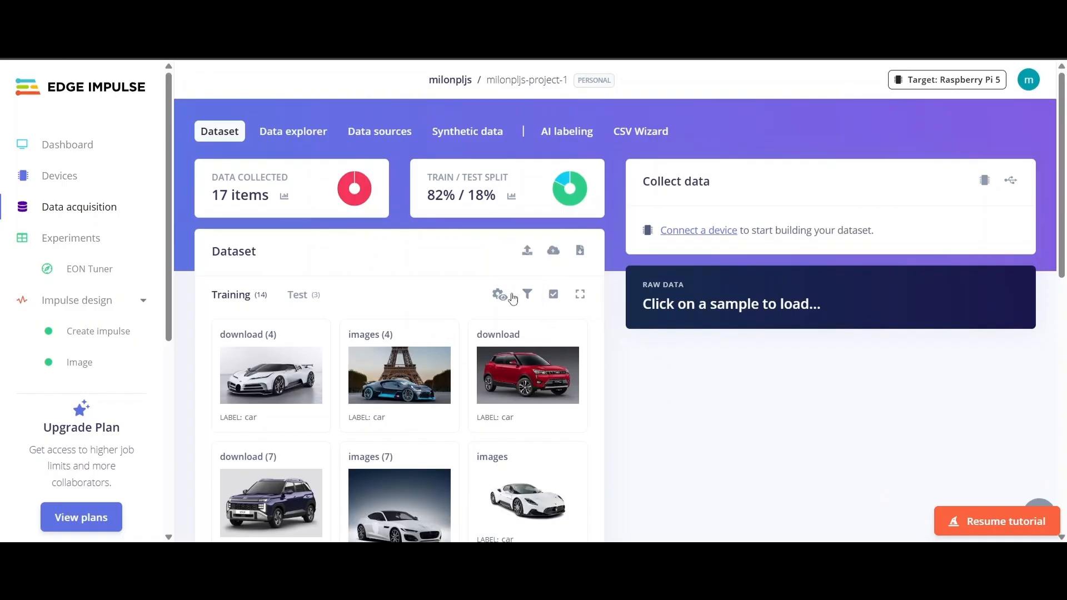
- Select the truck folder's 10 images for upload
click(527, 250)
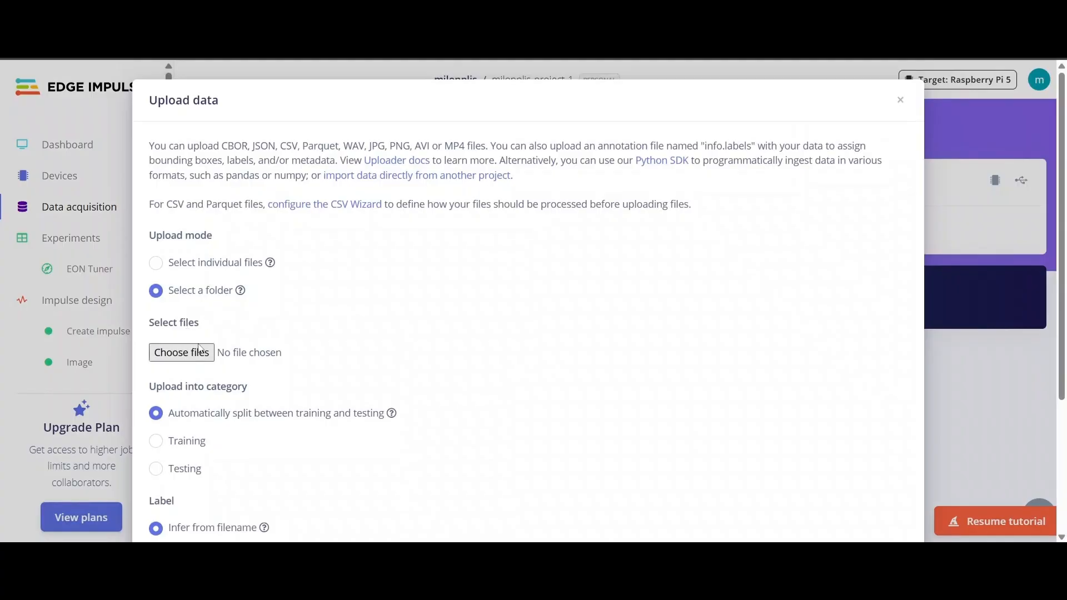
click(200, 351)
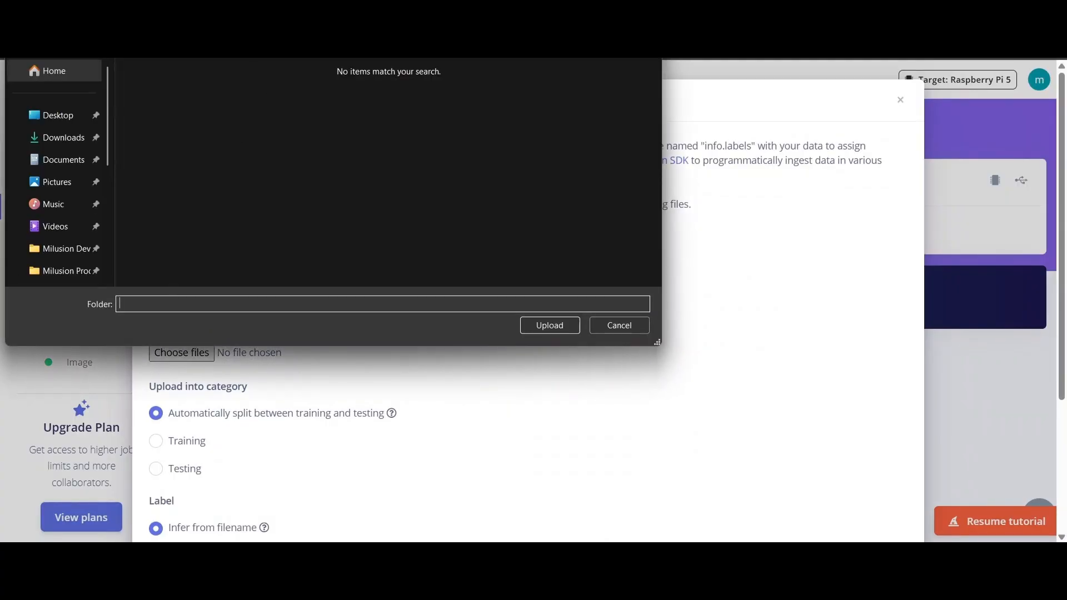
click(385, 111)
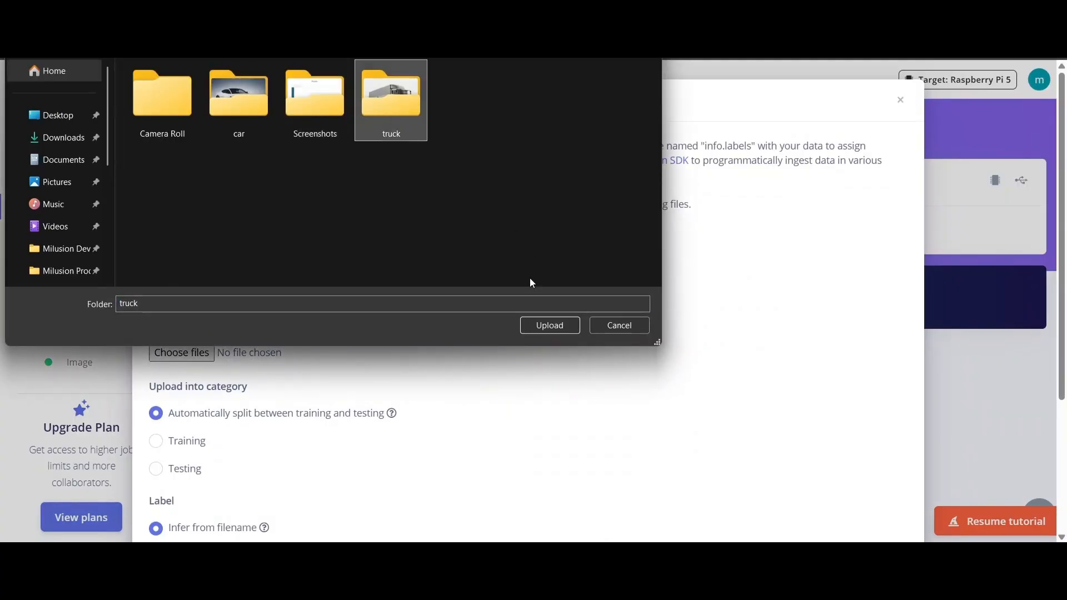
click(549, 327)
click(591, 108)
scroll(199, 235, down, 4)
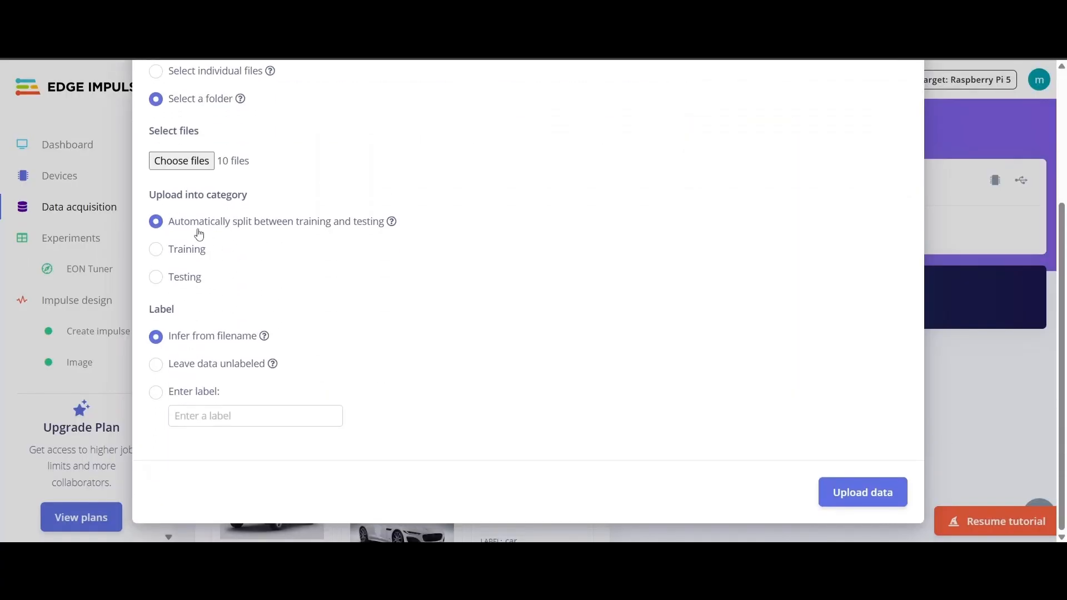
- Label the images 'truck' and upload them
click(157, 393)
click(197, 414)
text(truck)
click(863, 487)
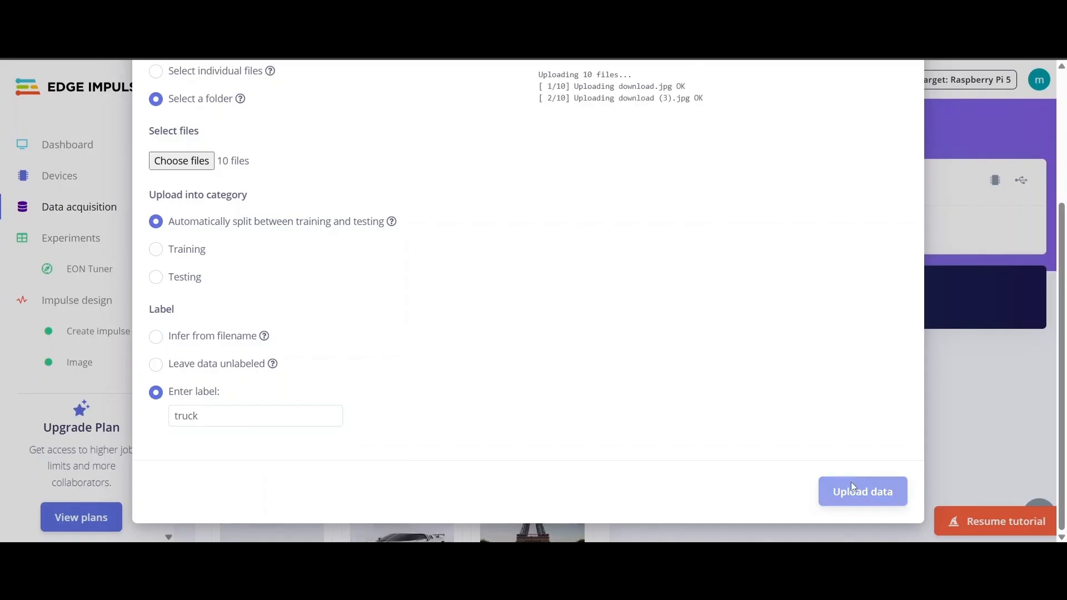
scroll(577, 269, up, 3)
scroll(865, 131, up, 1)
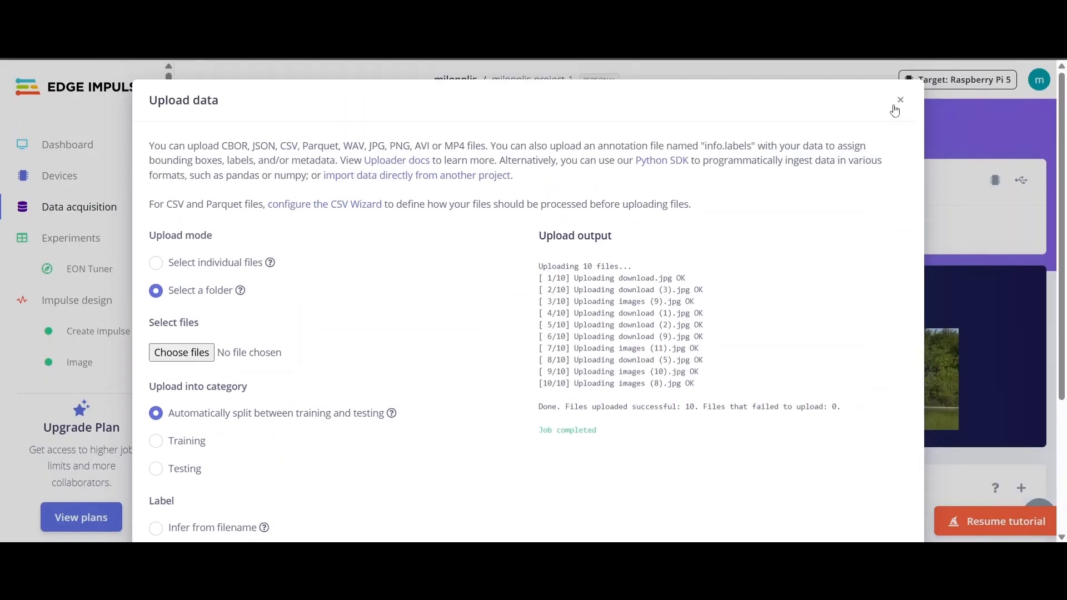
click(896, 106)
- Review the 27-item dataset (22 training, 5 test) on the Training tab
scroll(435, 302, down, 4)
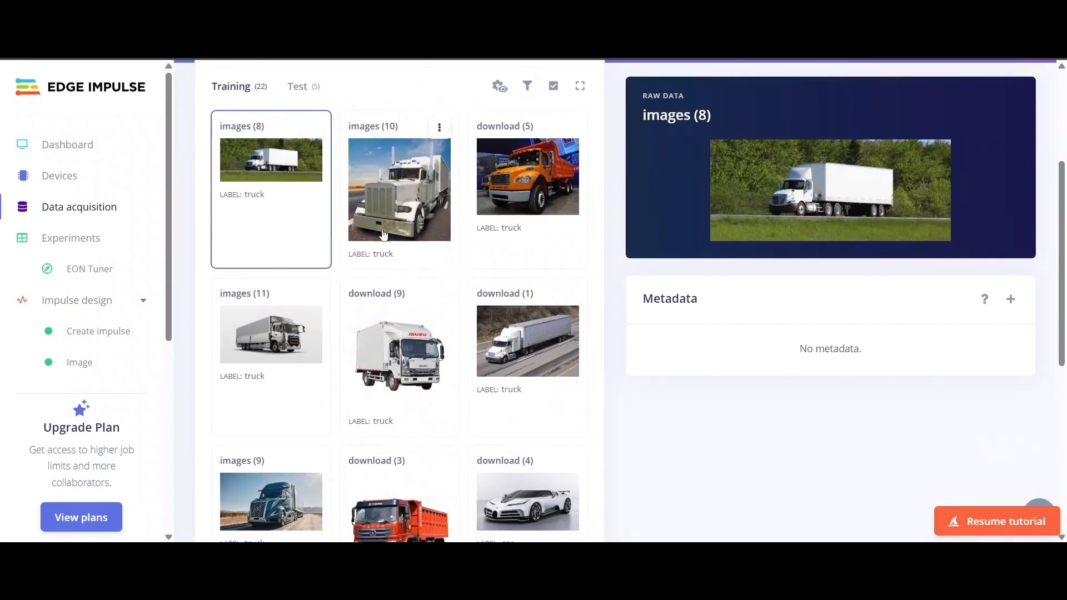
scroll(477, 345, down, 7)
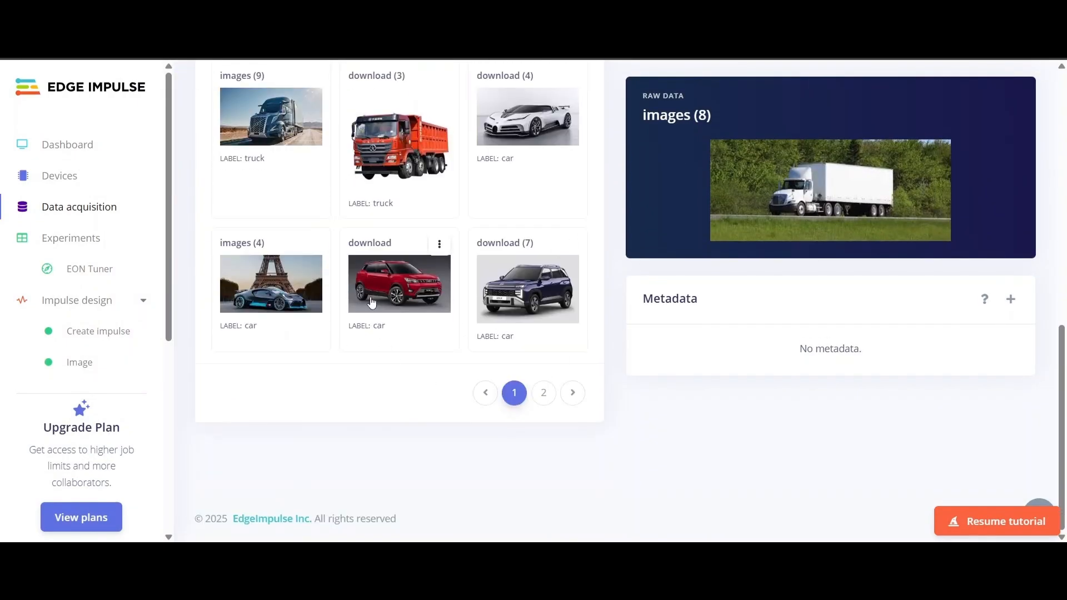
scroll(491, 303, up, 7)
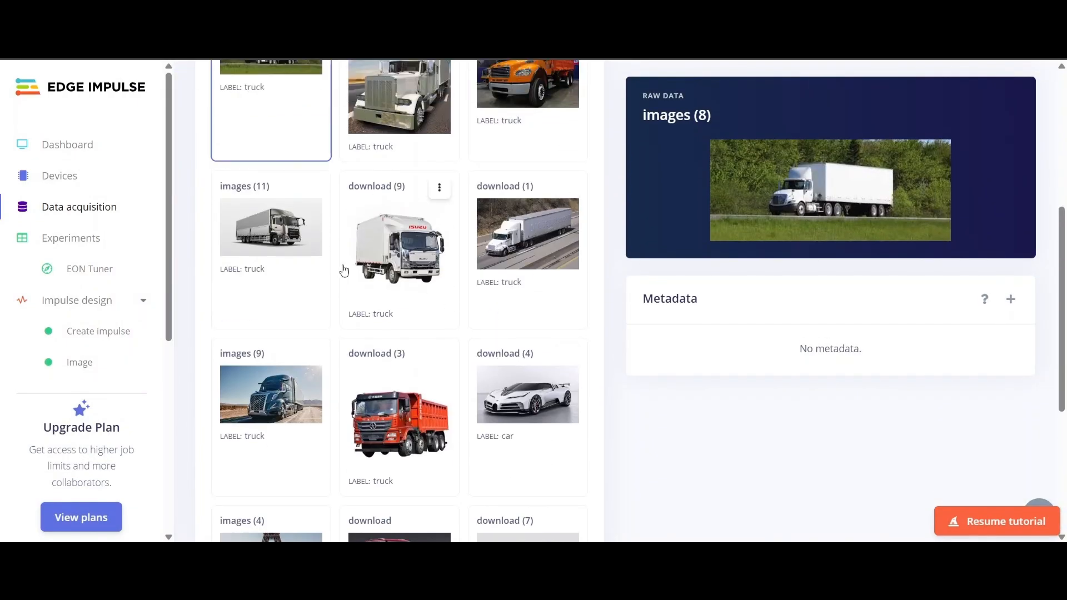
scroll(496, 322, up, 3)
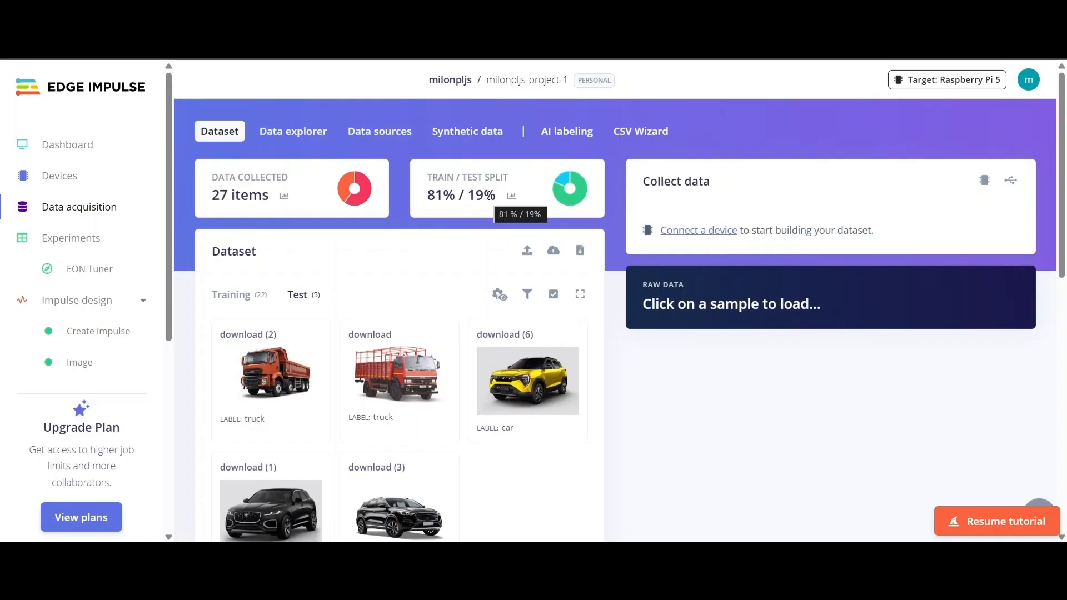
click(242, 299)
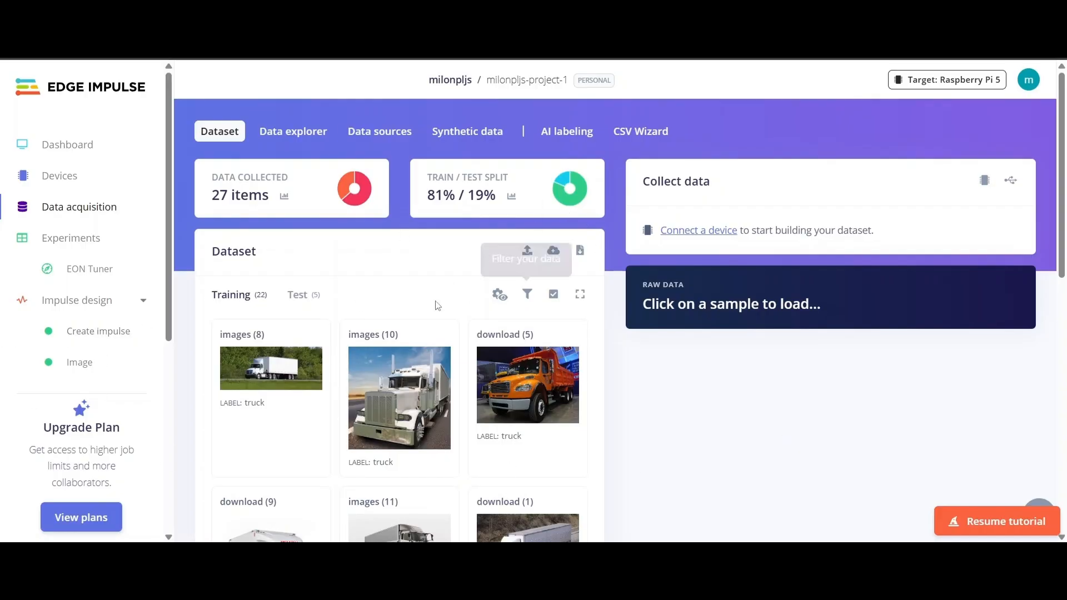
click(80, 374)
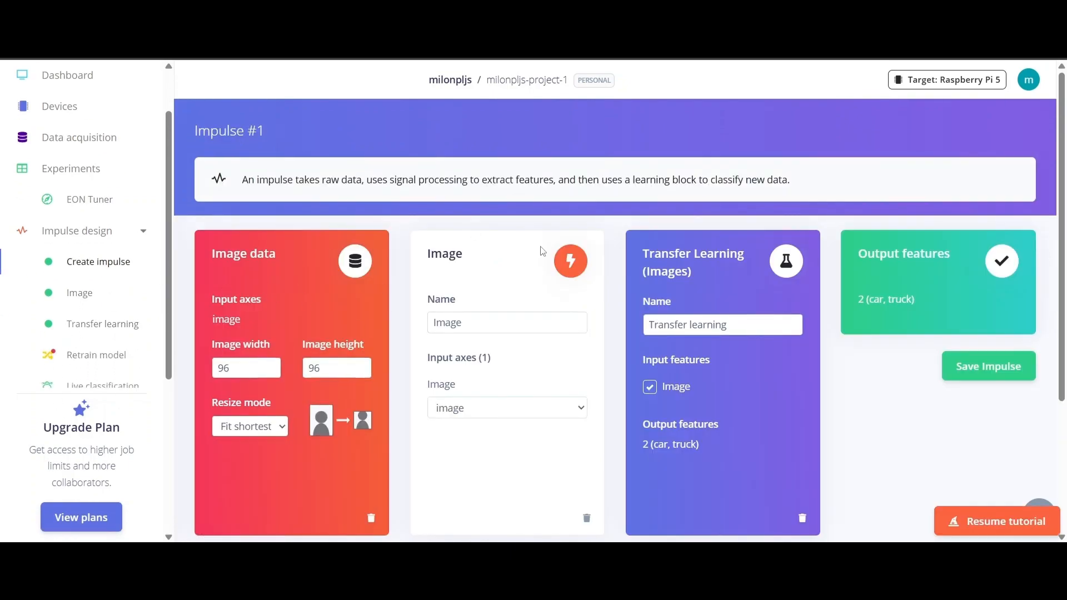
- Delete the Transfer Learning and Image blocks from the impulse
scroll(265, 316, down, 3)
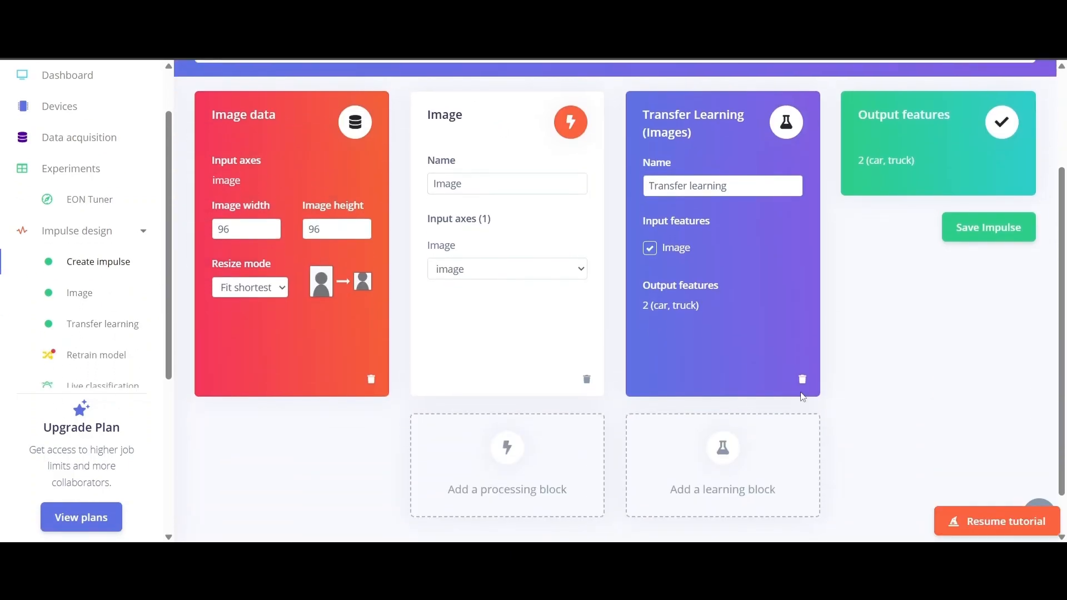
scroll(819, 377, up, 1)
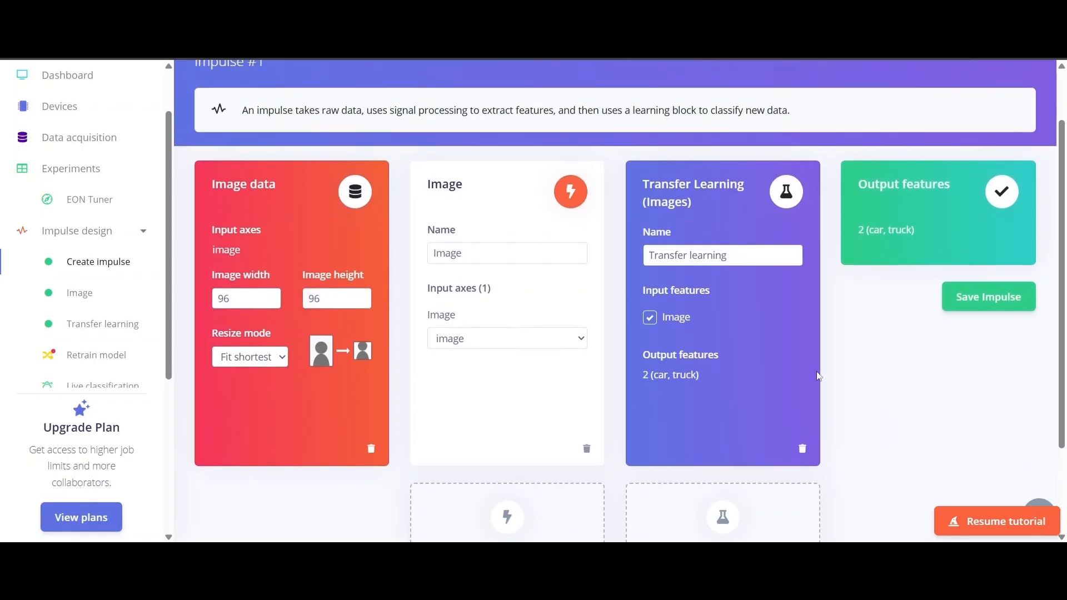
click(802, 448)
click(586, 449)
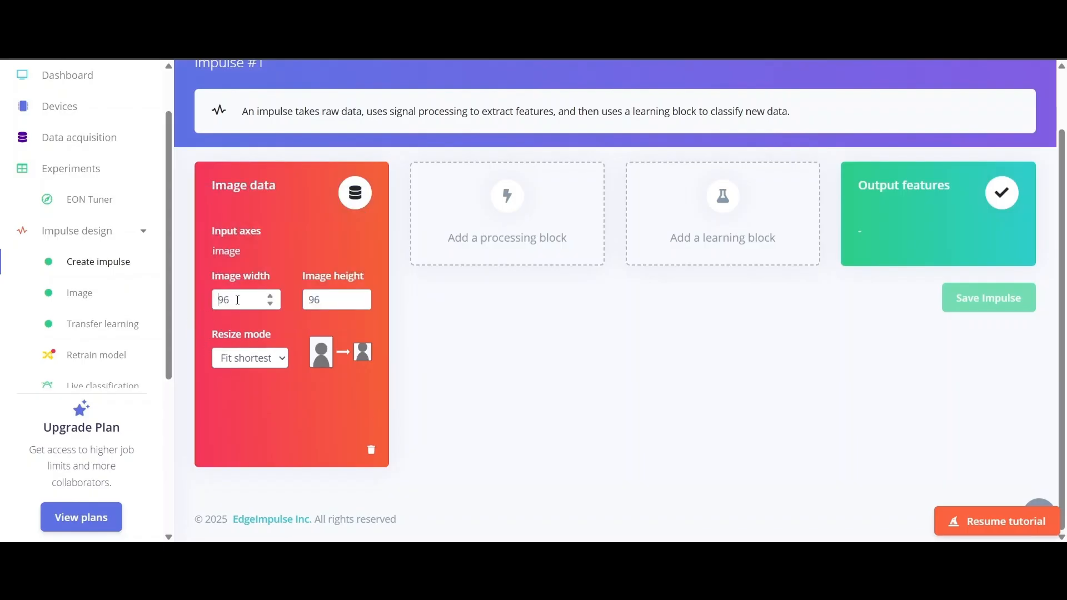
- Set the image input to 128×128 with Fit shortest axis, then list processing blocks
drag(237, 300, 209, 303)
text(128)
key(BackSpace)
key(BackSpace)
text(12)
mouse_move(321, 358)
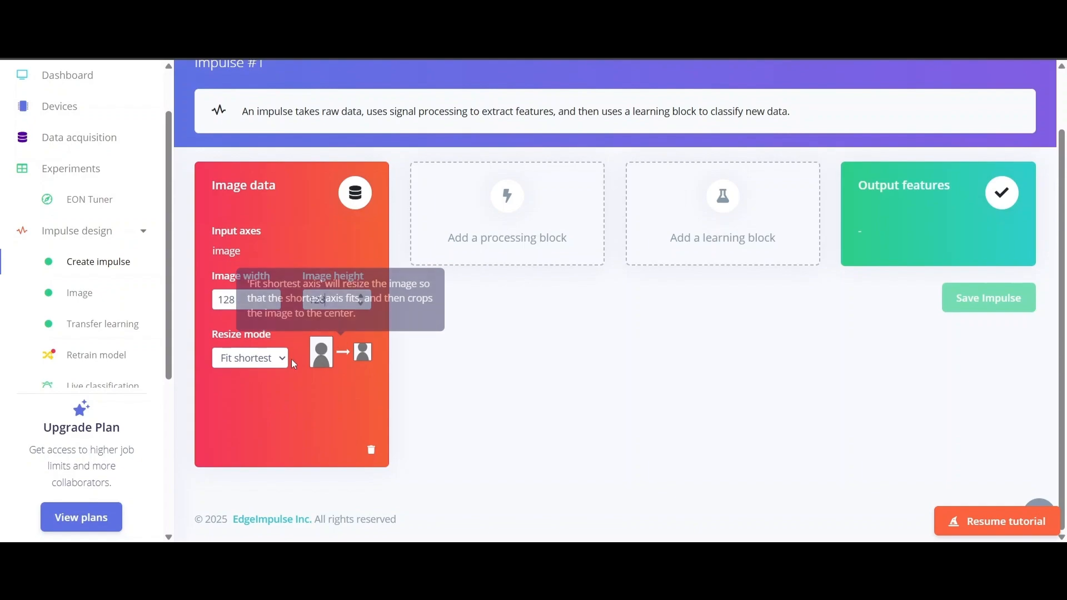
click(266, 359)
click(257, 383)
click(251, 359)
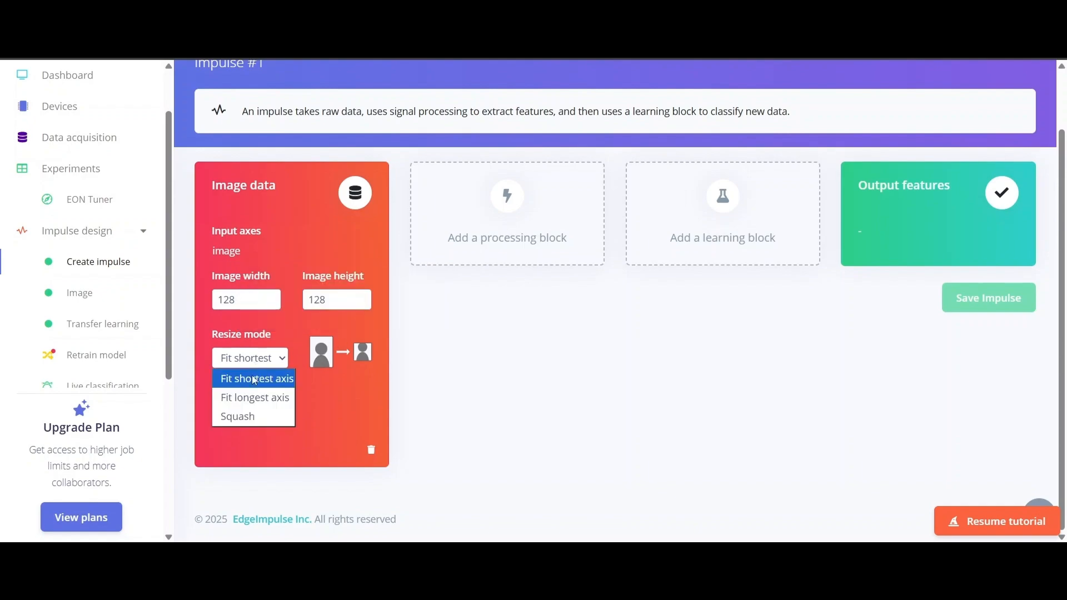
click(254, 380)
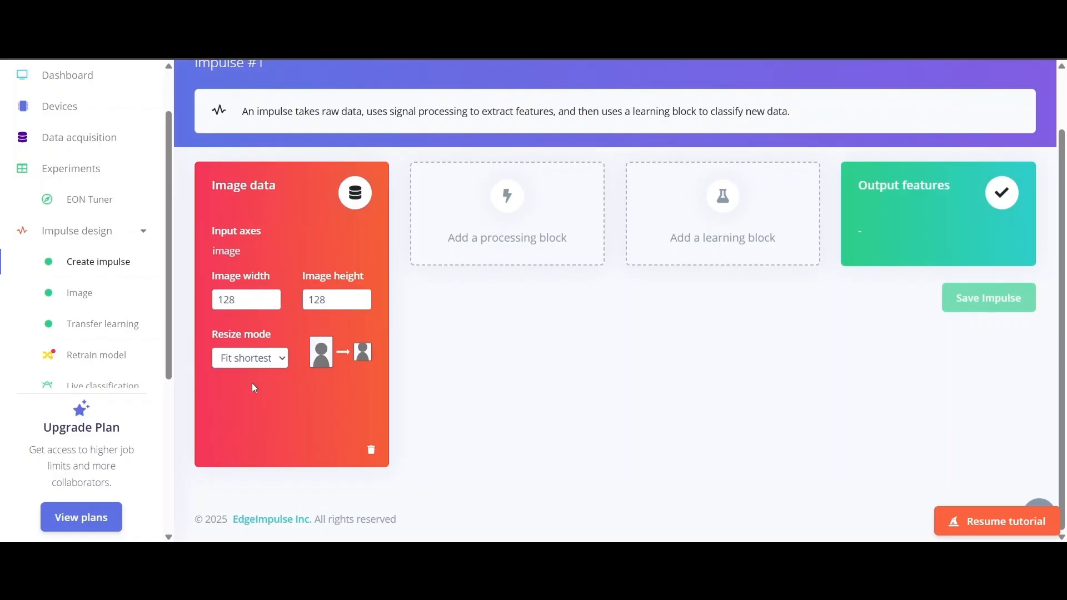
mouse_move(352, 370)
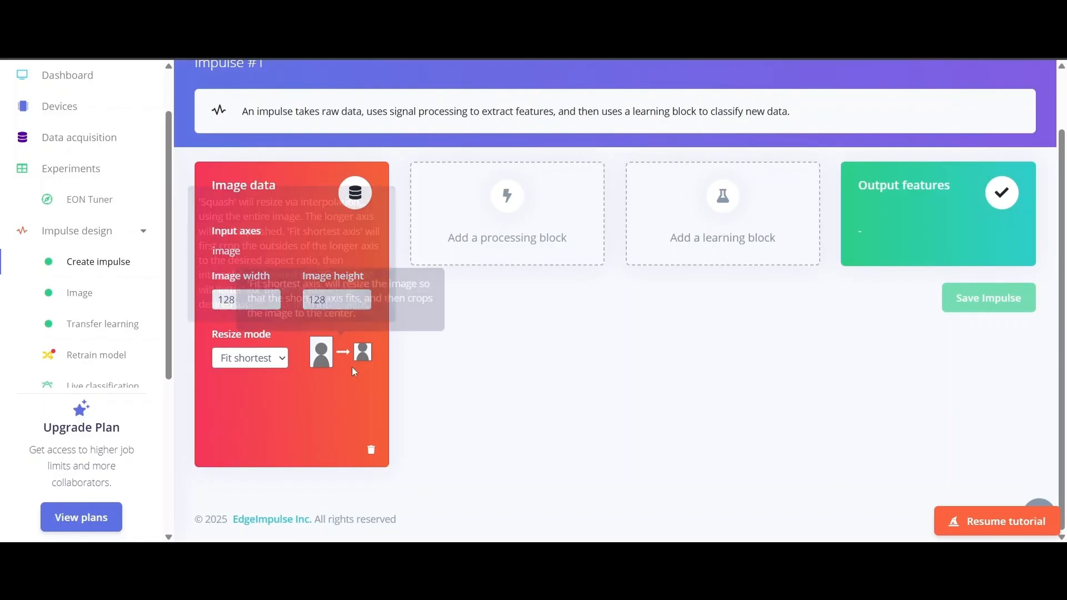
click(239, 360)
click(239, 382)
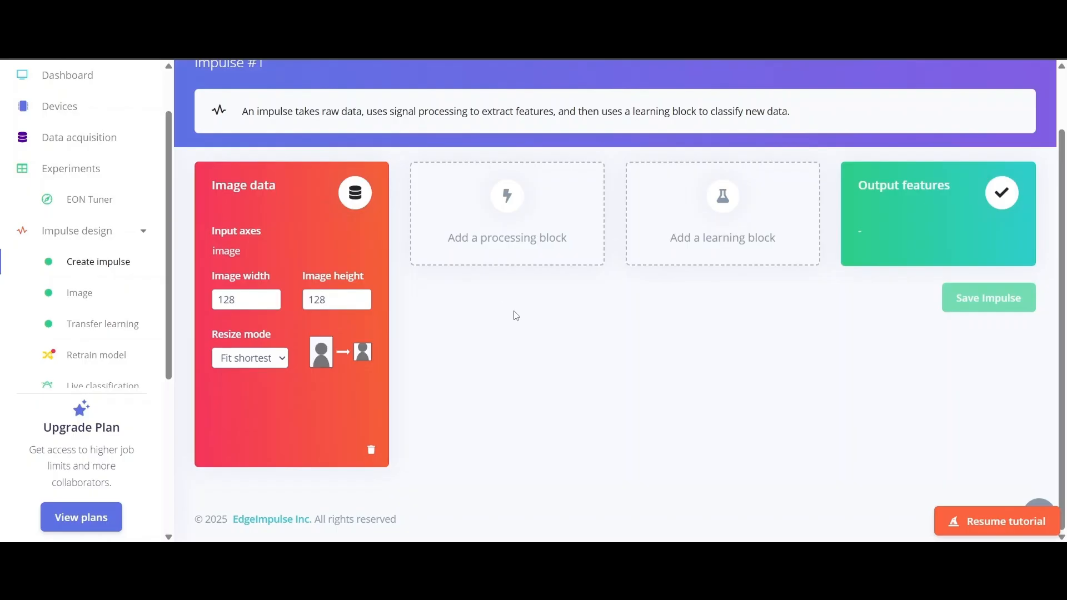
click(494, 217)
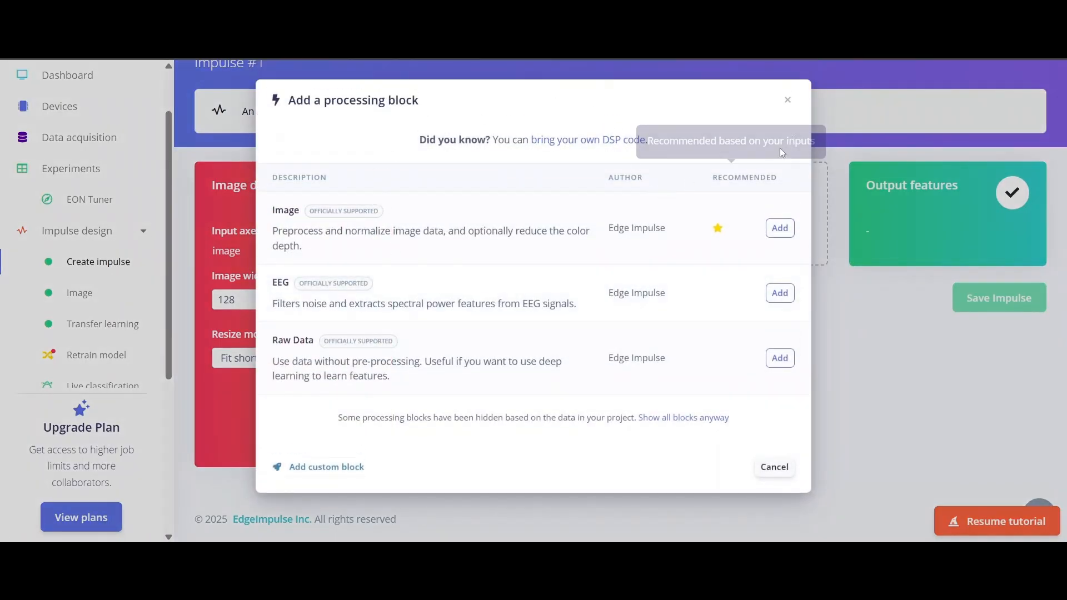
- Reopen the processing block list and add the Image block to the impulse
click(788, 100)
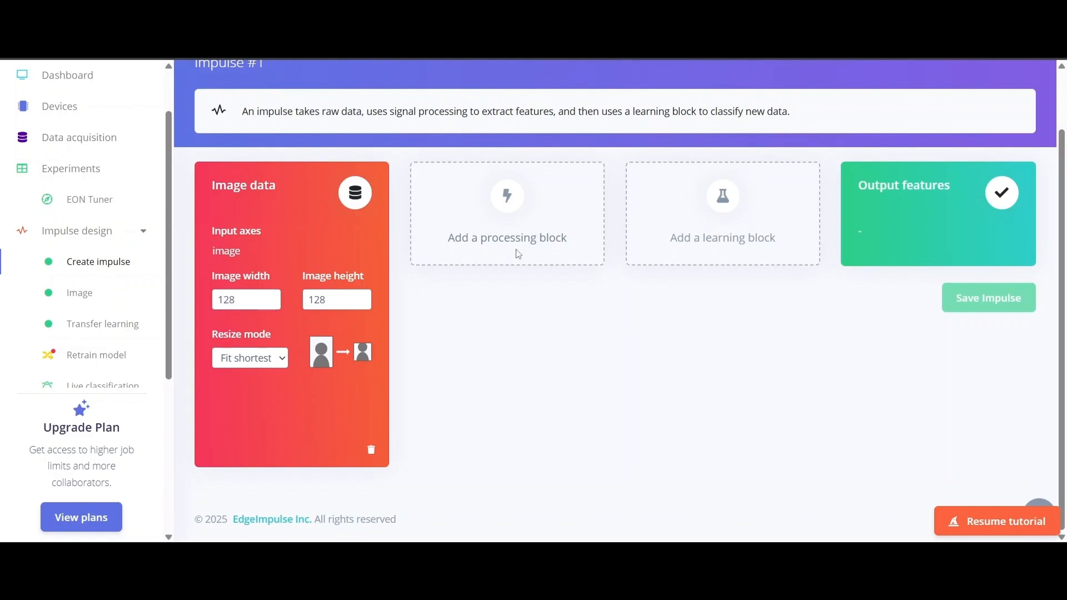
click(479, 233)
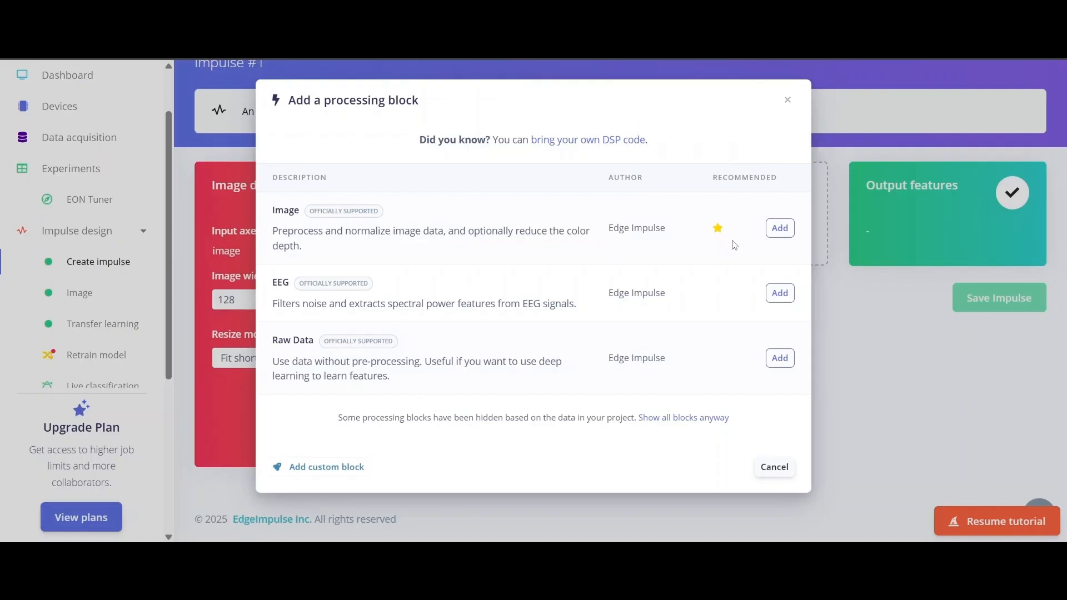
drag(293, 232, 520, 234)
click(492, 249)
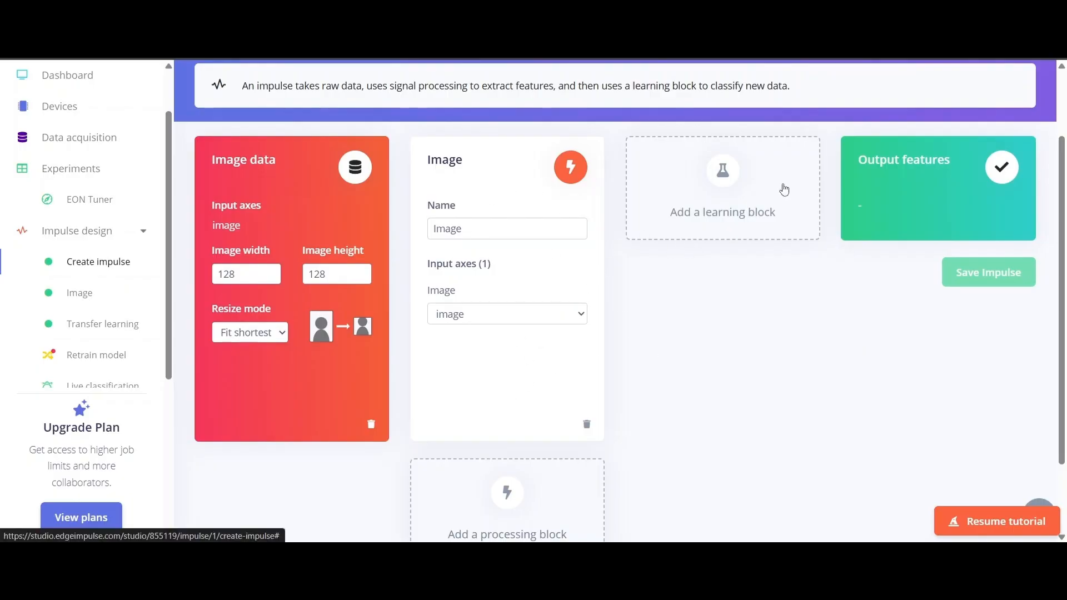
scroll(745, 206, up, 1)
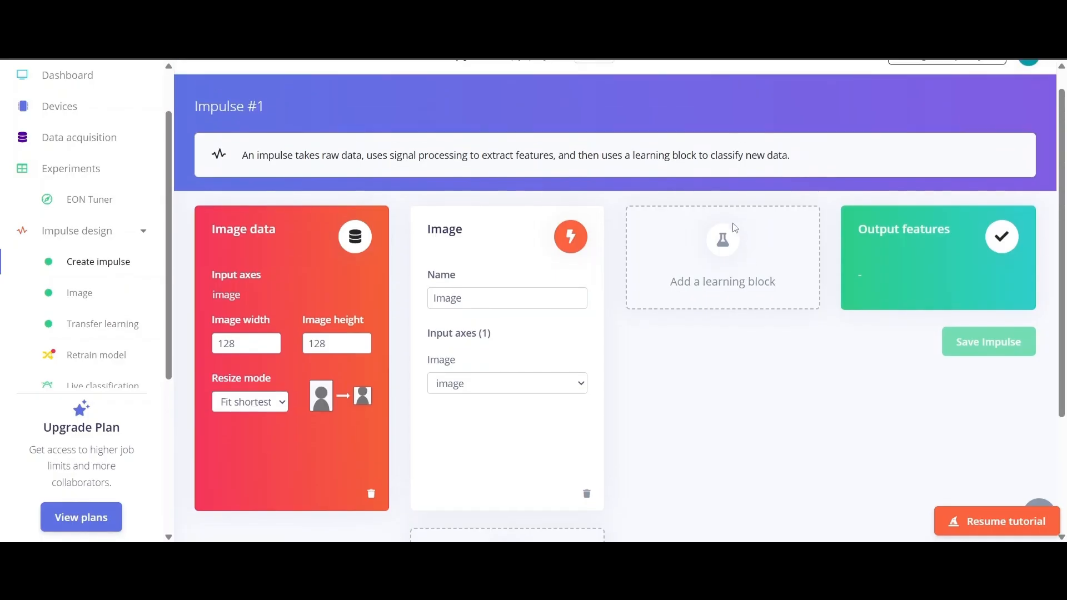
- Bring up the learning block choices: Classification, Transfer Learning (Images), Regression and FOMO-AD
click(727, 260)
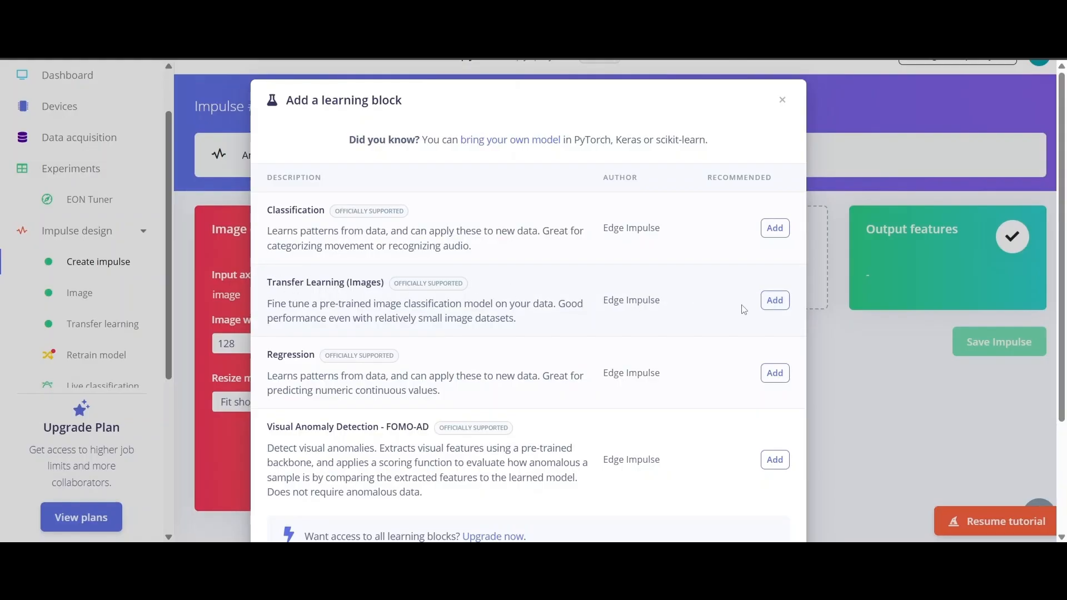
- Add Transfer Learning (Images) taking the Image features, outputting car and truck, and save the impulse
click(766, 303)
scroll(746, 322, down, 3)
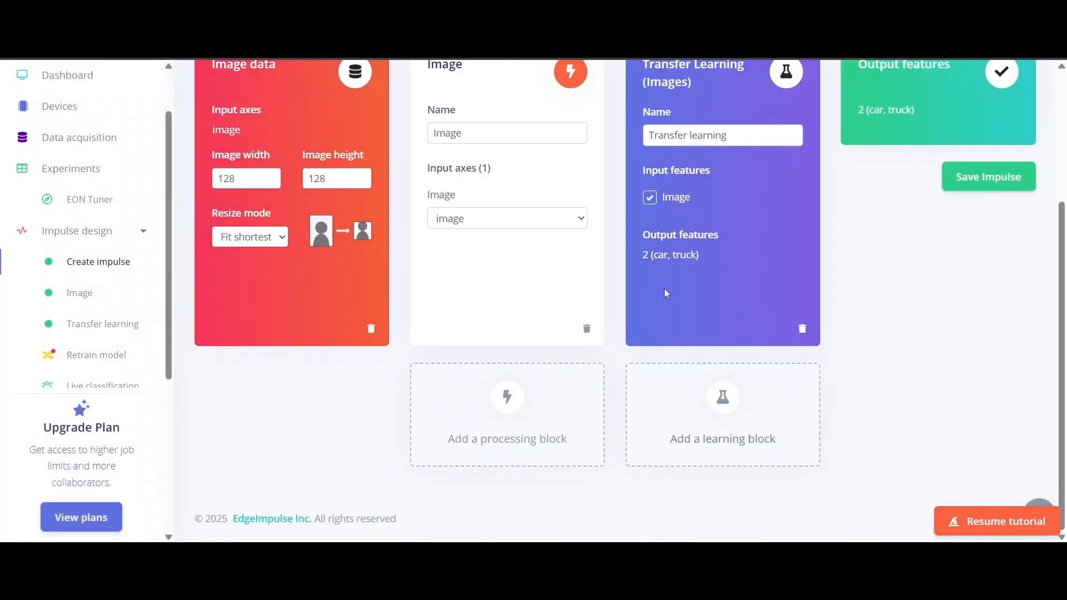
scroll(637, 273, up, 2)
click(650, 336)
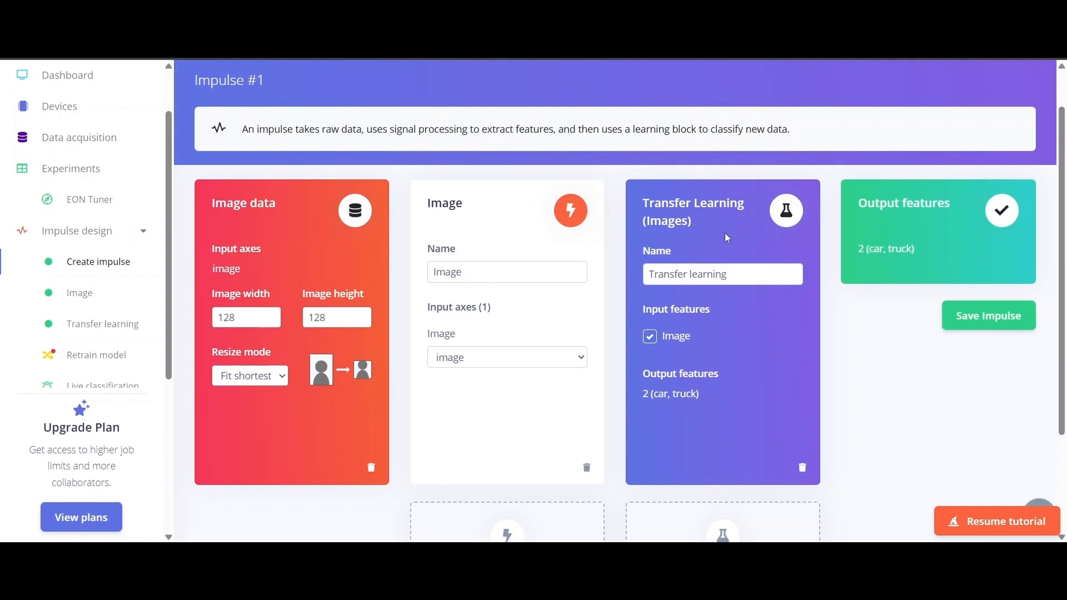
scroll(717, 281, down, 1)
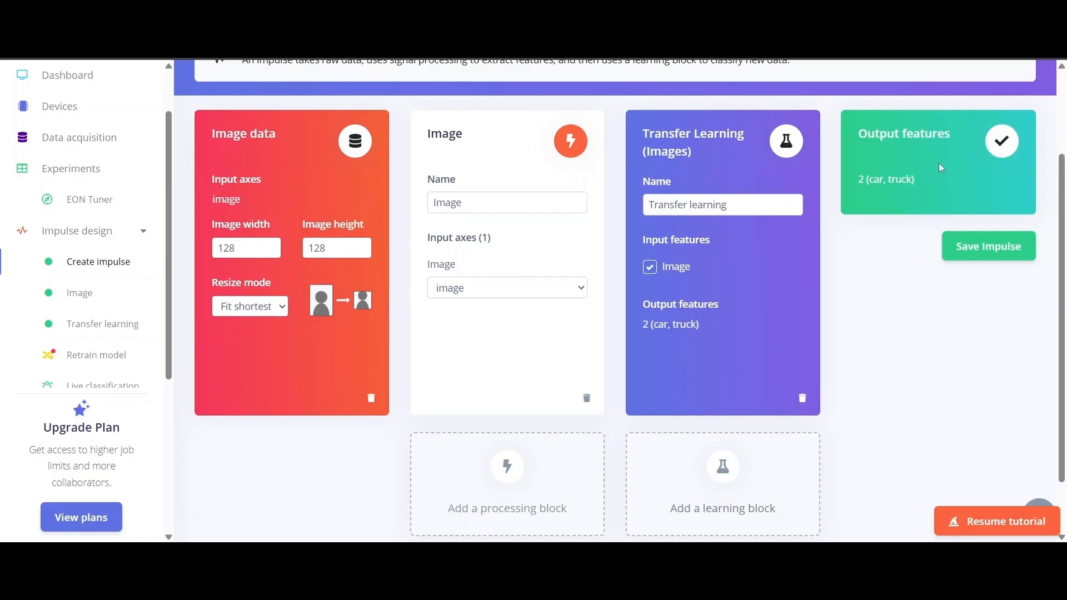
click(970, 259)
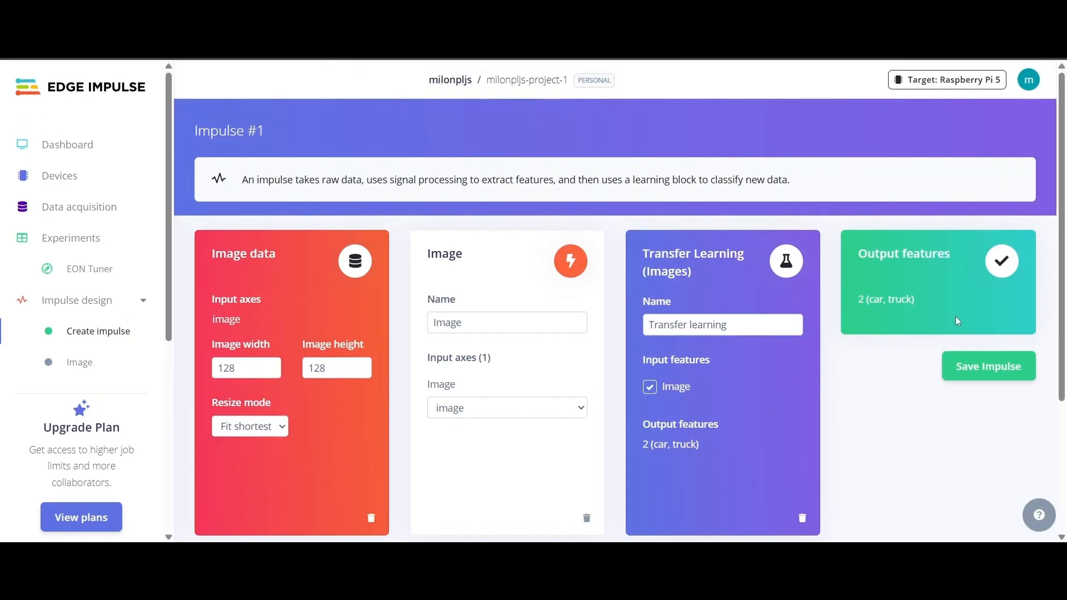
scroll(716, 324, down, 3)
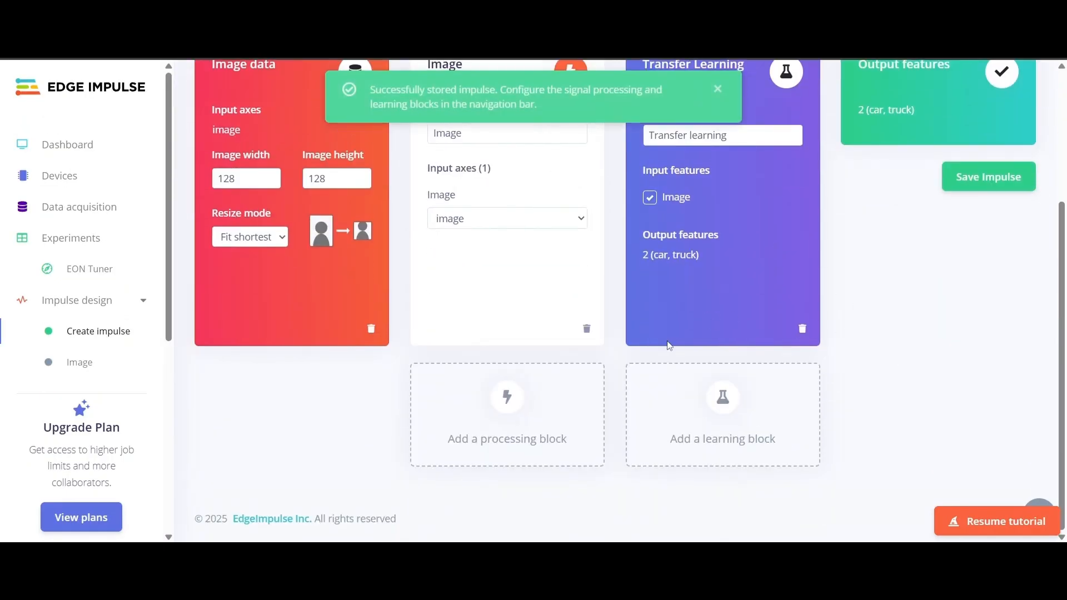
scroll(72, 351, down, 3)
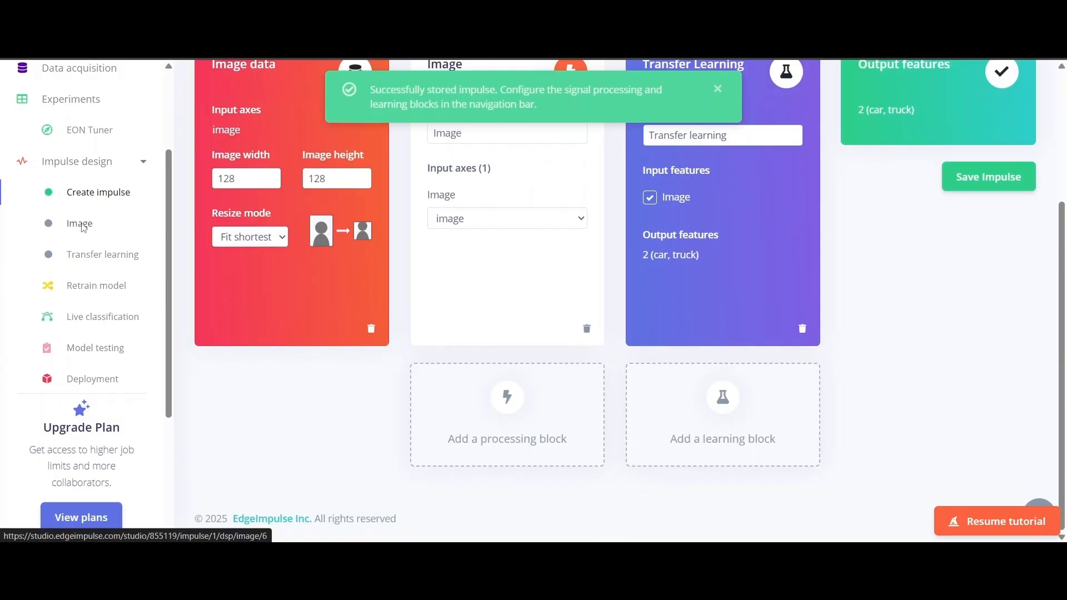
- Go to the Image block page and scroll through the truck sample's raw data
click(123, 209)
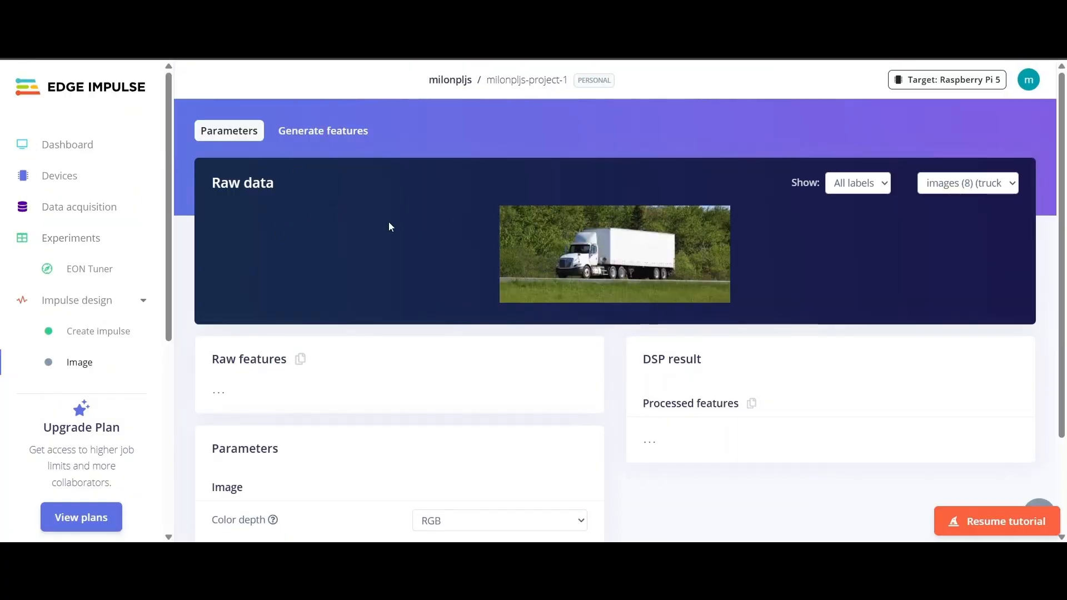
scroll(508, 289, down, 4)
scroll(415, 202, up, 4)
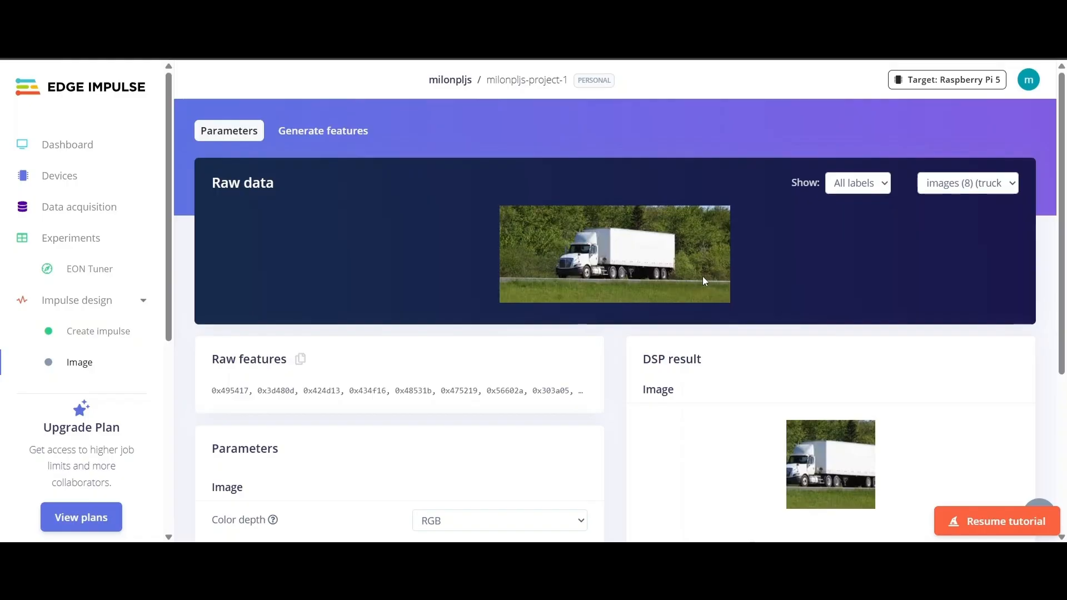
scroll(682, 265, down, 3)
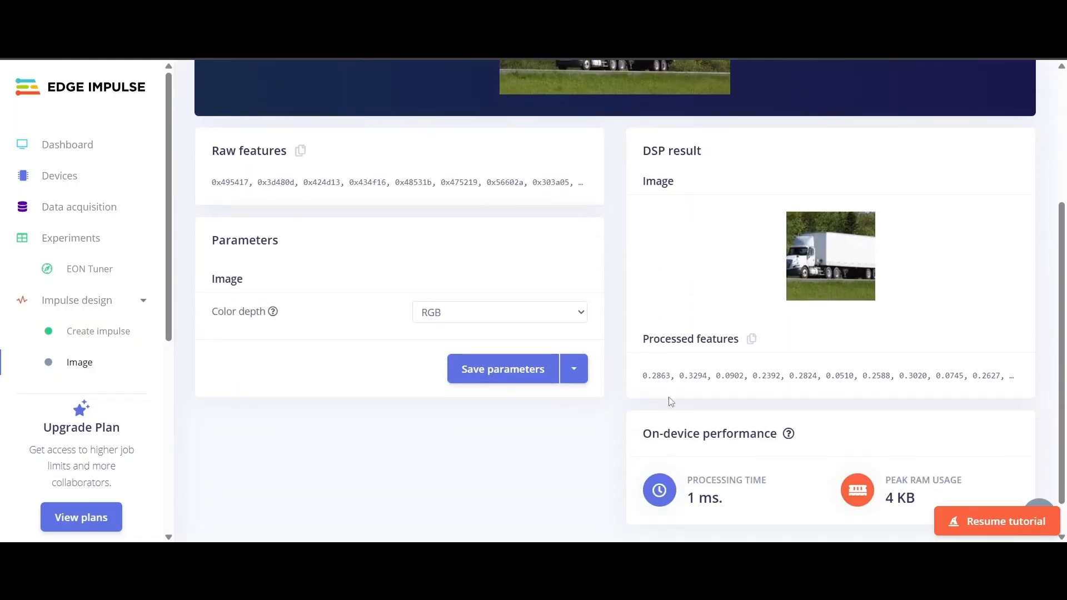
scroll(317, 225, up, 3)
scroll(734, 389, down, 3)
- Highlight the DSP result's processed feature values while explaining them
double_click(658, 151)
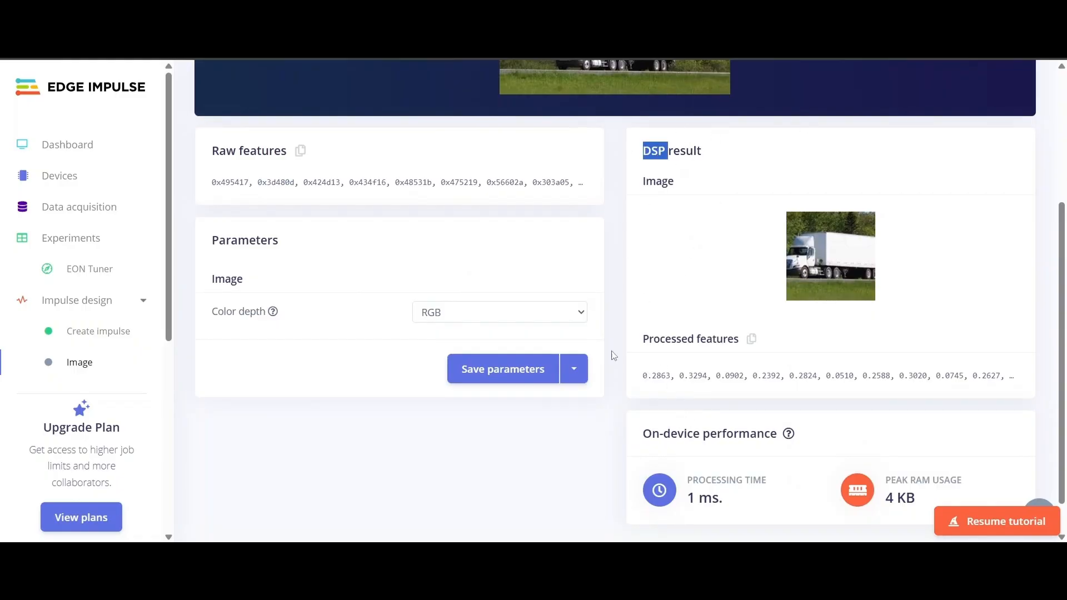
drag(637, 378, 936, 395)
click(634, 387)
drag(636, 375, 1007, 376)
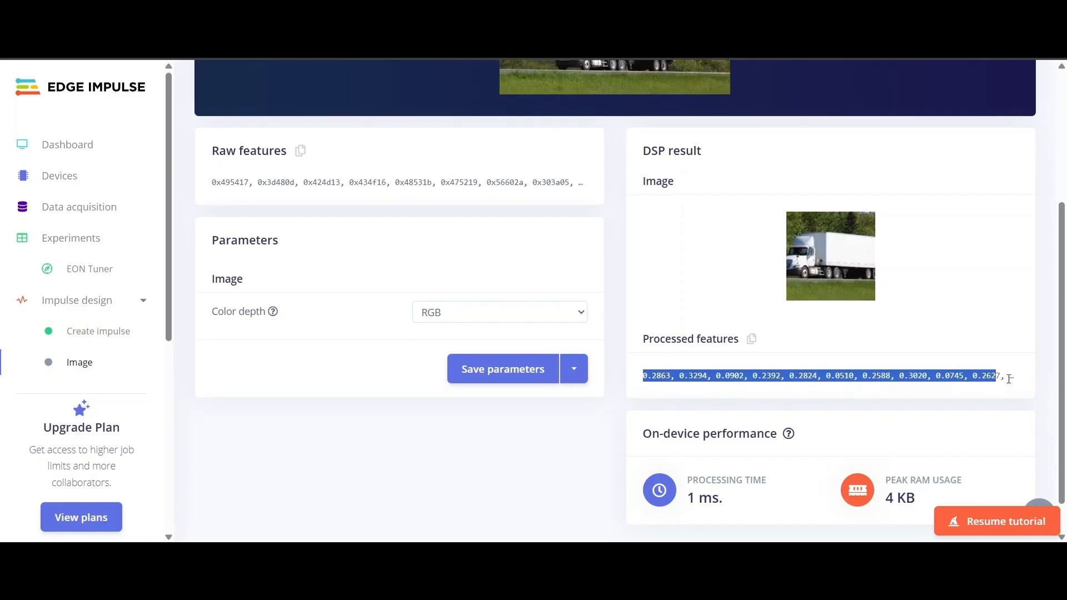
click(807, 389)
scroll(534, 352, up, 3)
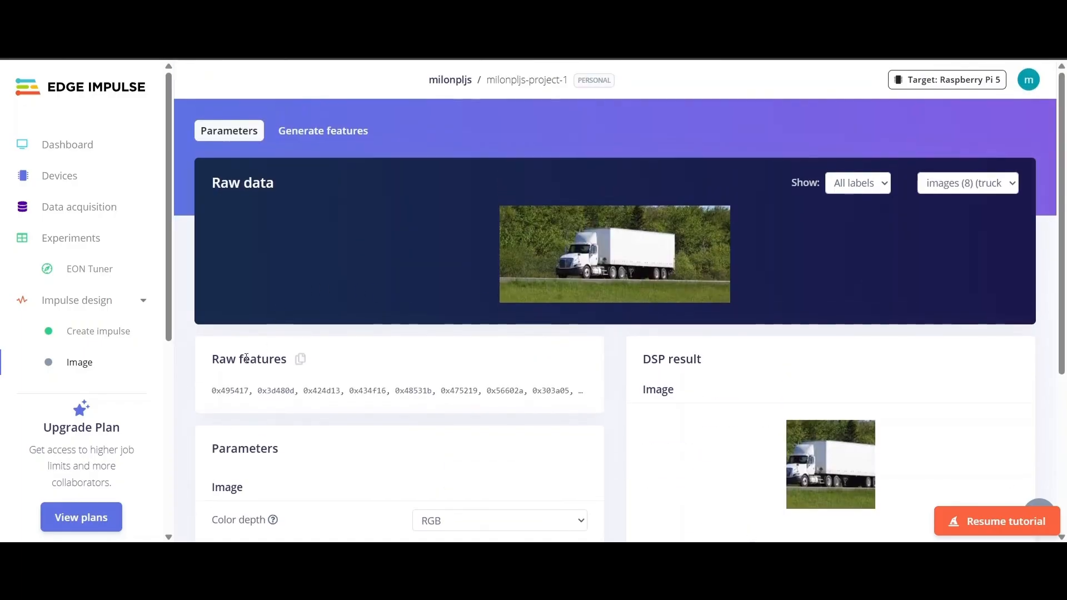
scroll(400, 365, down, 2)
scroll(321, 305, up, 3)
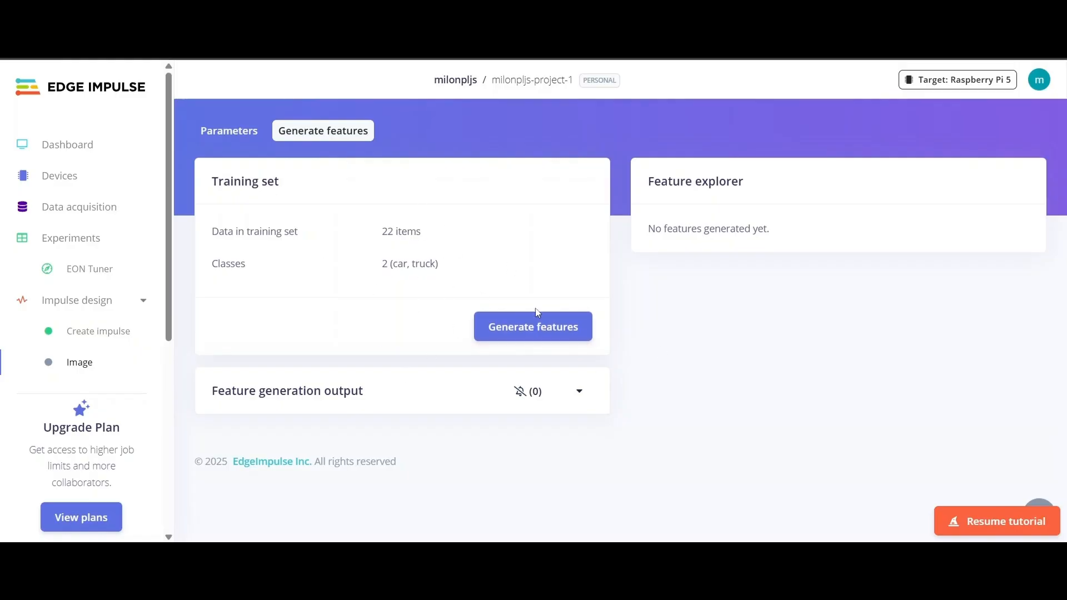
- Generate features for the 22 training windows (car 14, truck 8)
click(512, 336)
scroll(369, 295, down, 1)
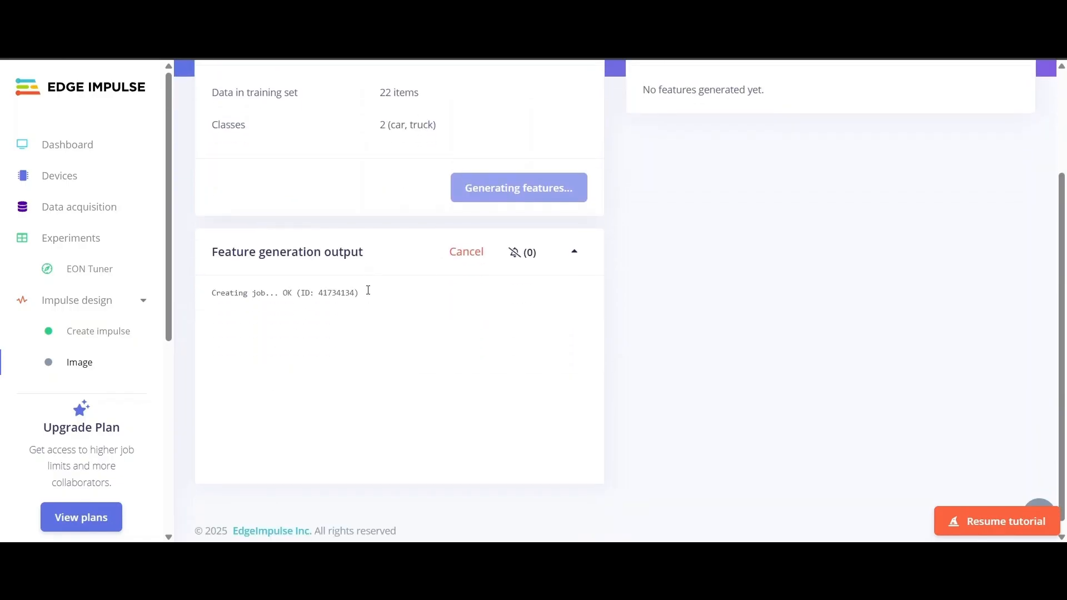
scroll(499, 312, up, 1)
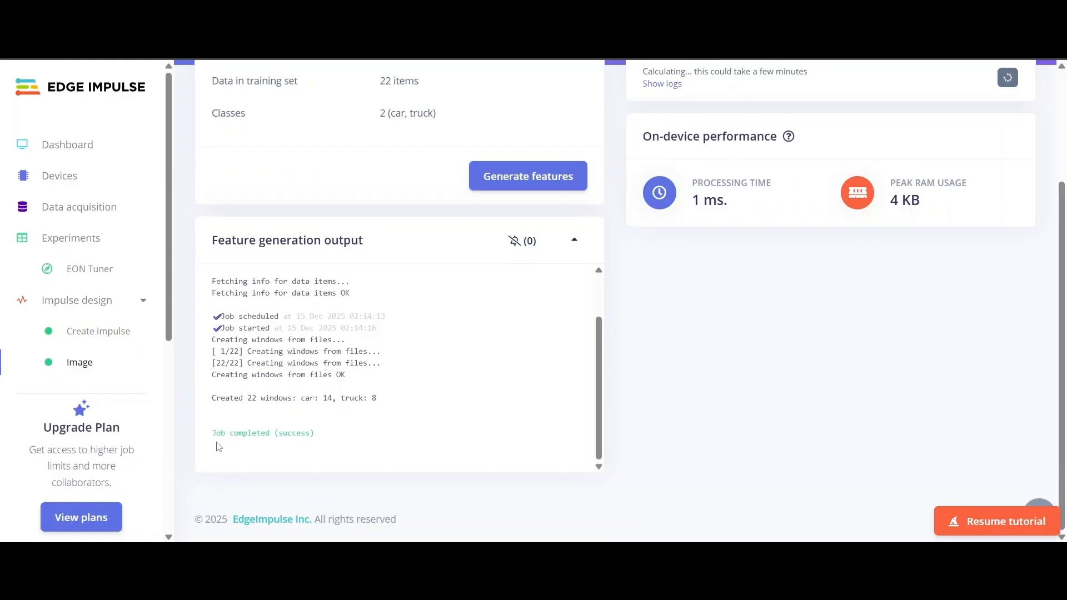
scroll(727, 400, up, 3)
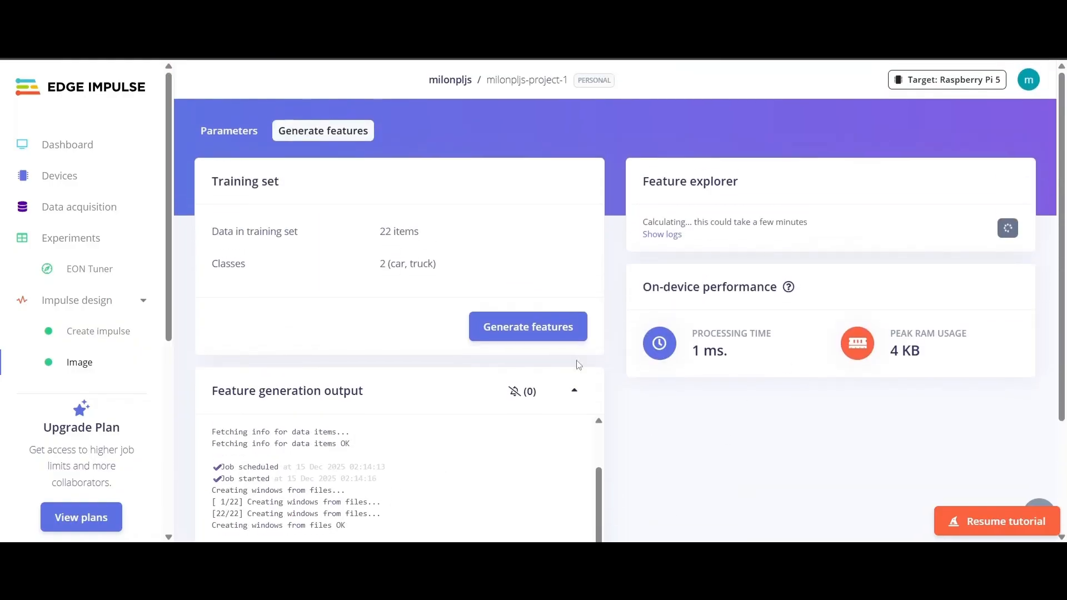
scroll(830, 353, down, 3)
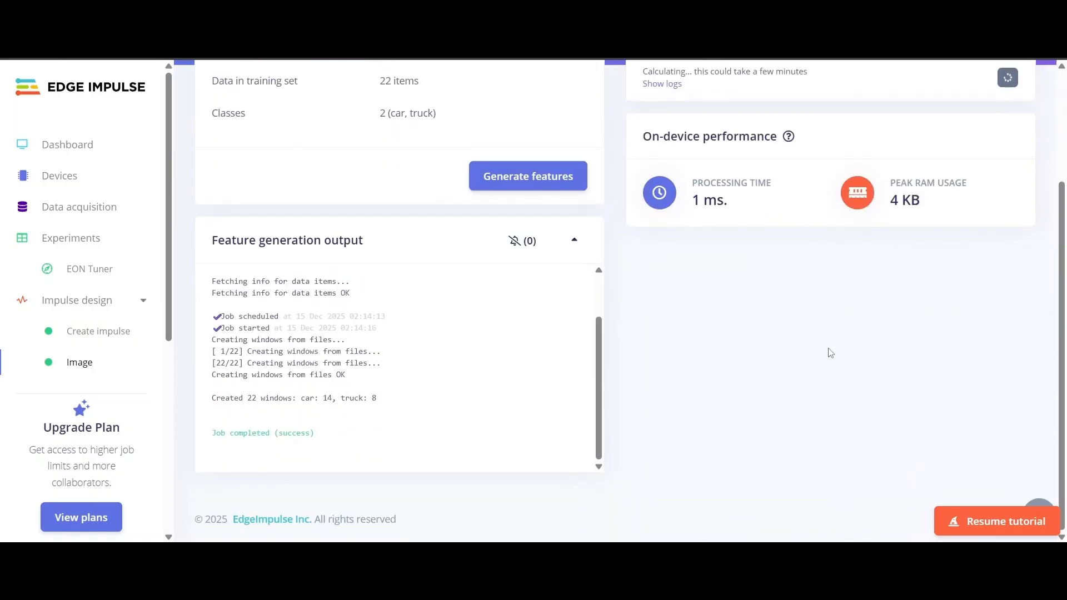
scroll(792, 268, up, 3)
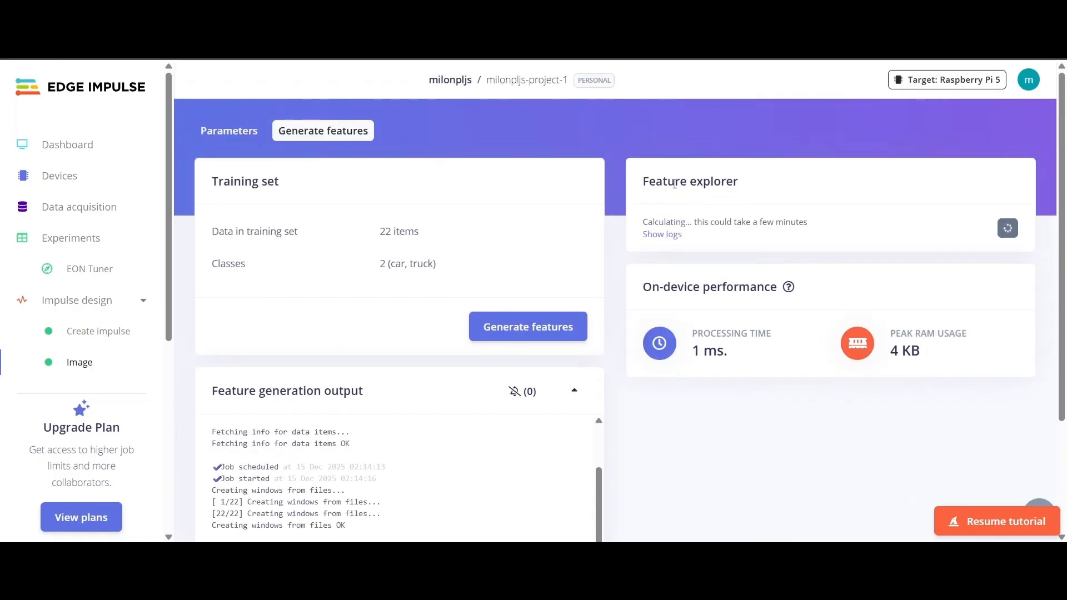
scroll(669, 223, down, 3)
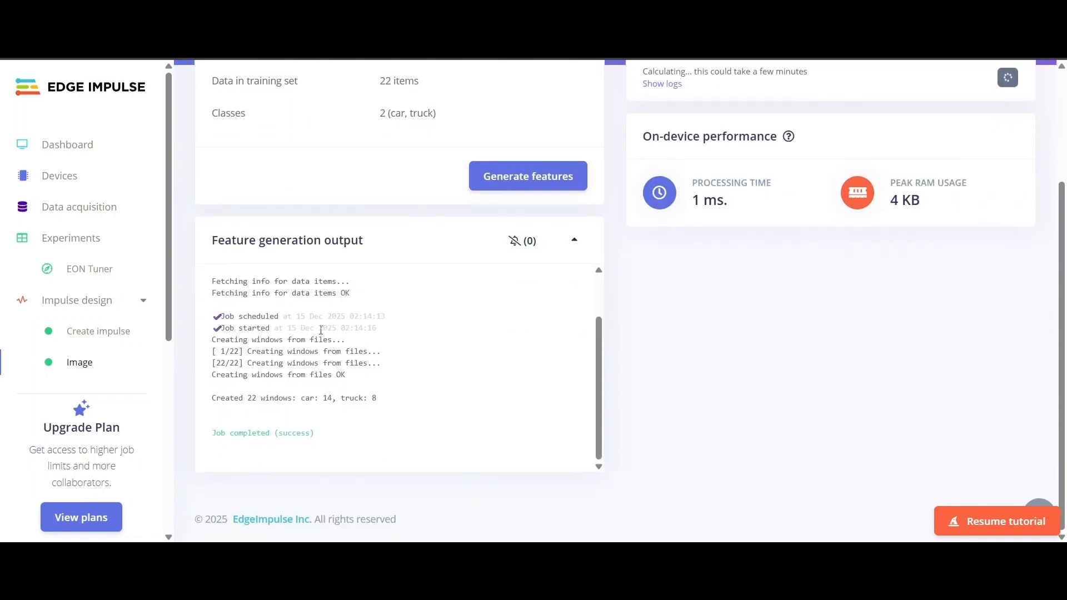
scroll(589, 301, up, 3)
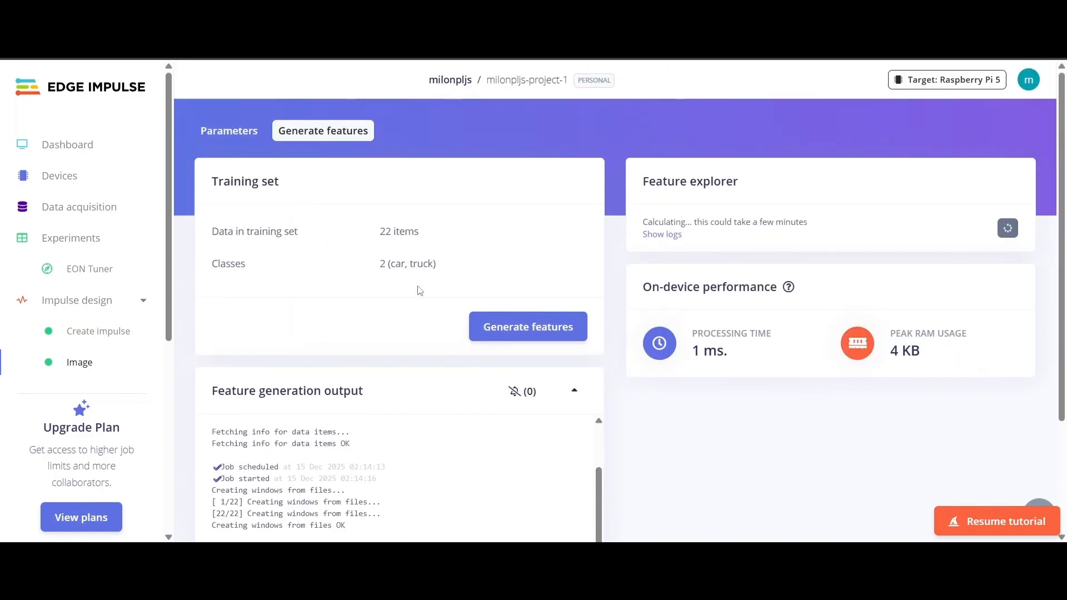
- Return to the Image block's parameters and review the raw and processed features
click(220, 140)
scroll(305, 243, down, 2)
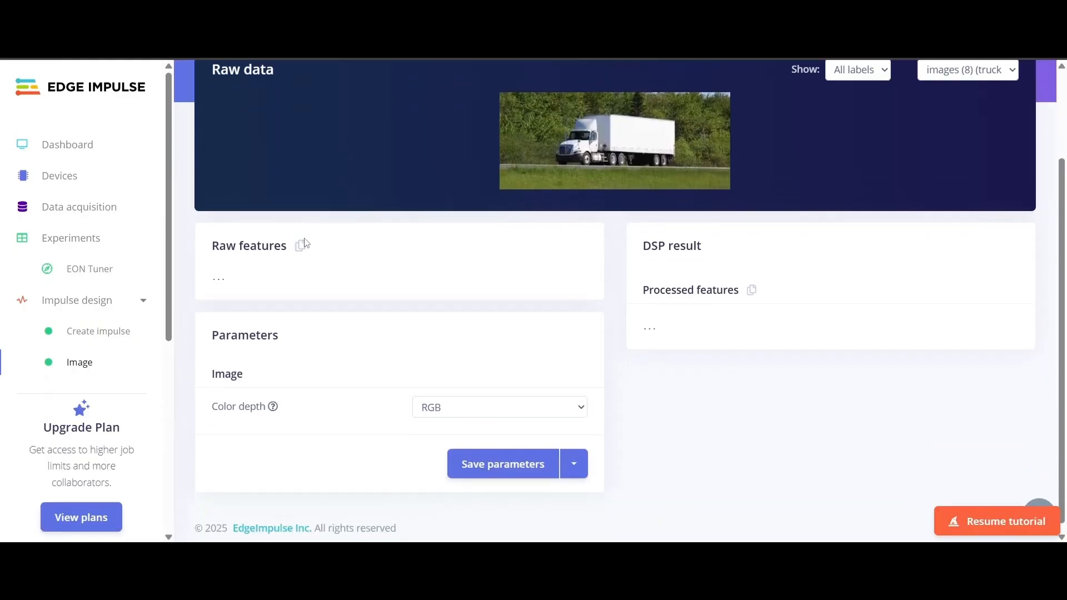
scroll(722, 389, down, 2)
scroll(695, 333, up, 1)
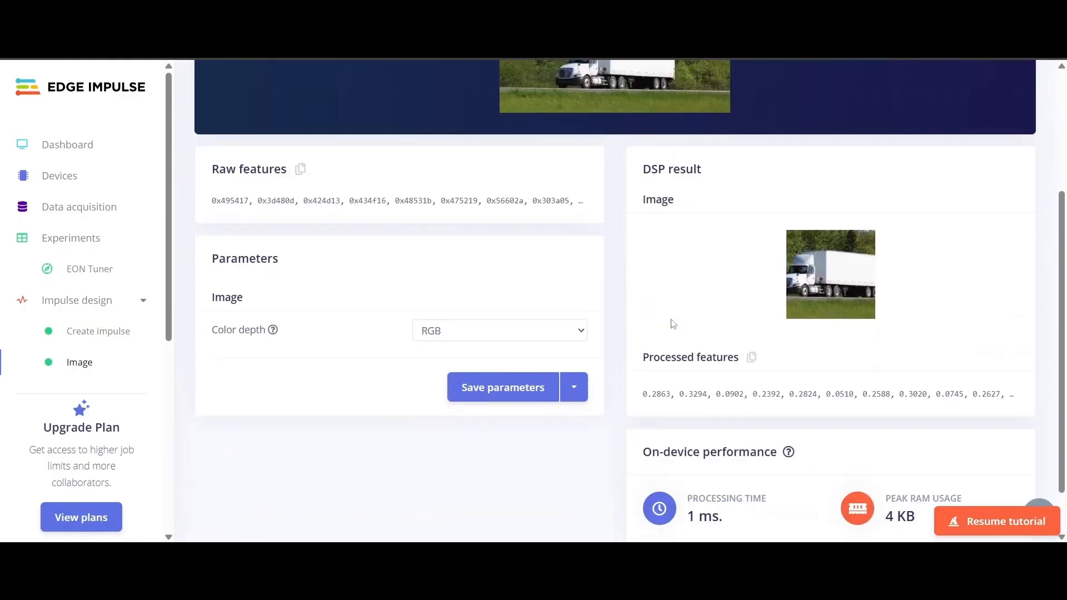
scroll(673, 325, up, 3)
scroll(58, 317, down, 1)
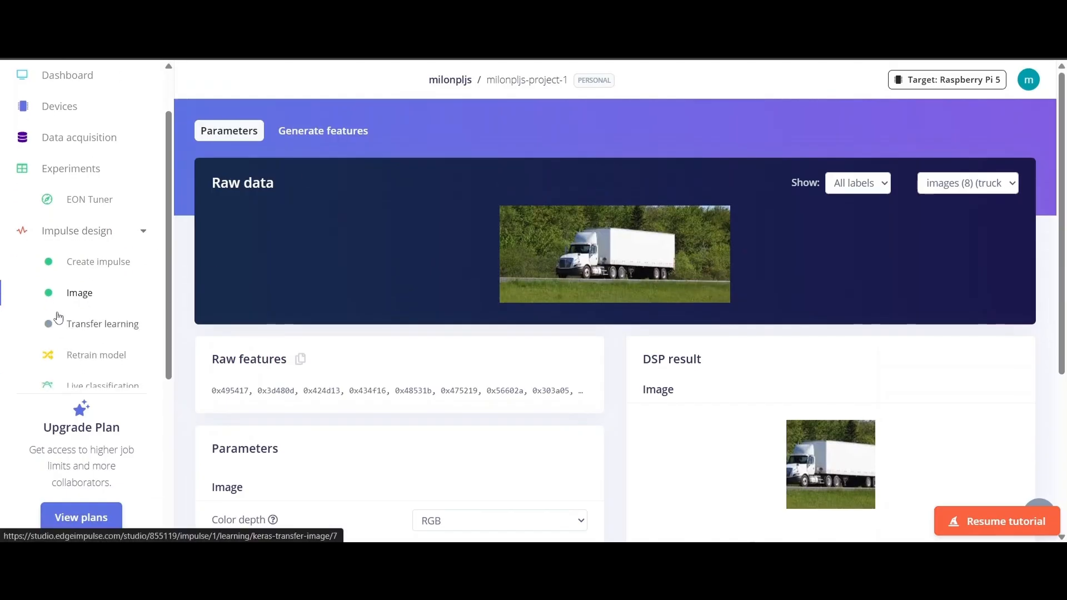
- In the Transfer learning settings, change the training cycles from 20 to 10
click(77, 327)
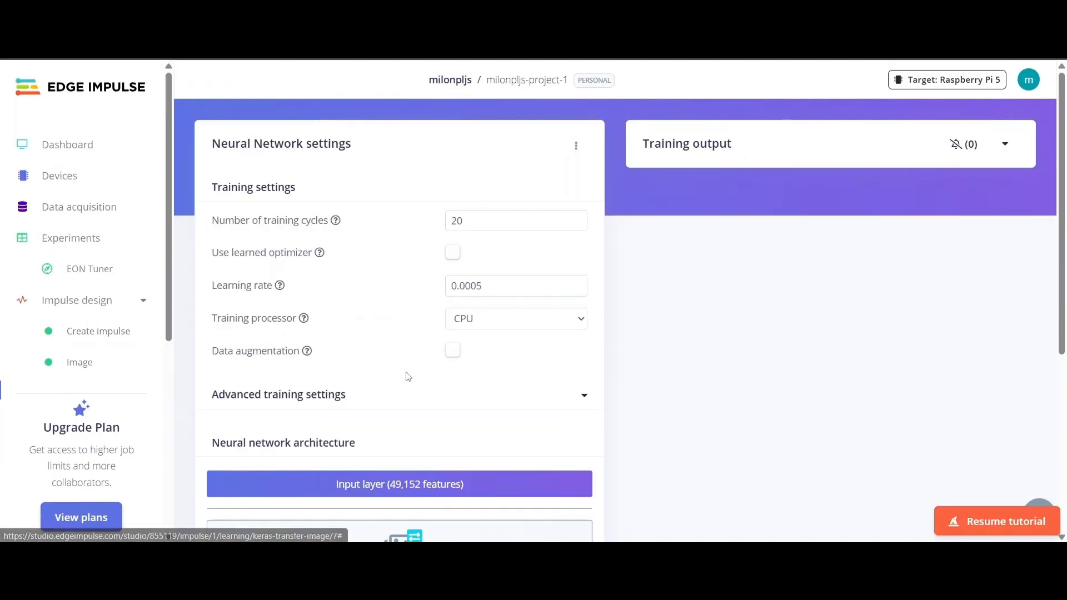
scroll(420, 278, down, 1)
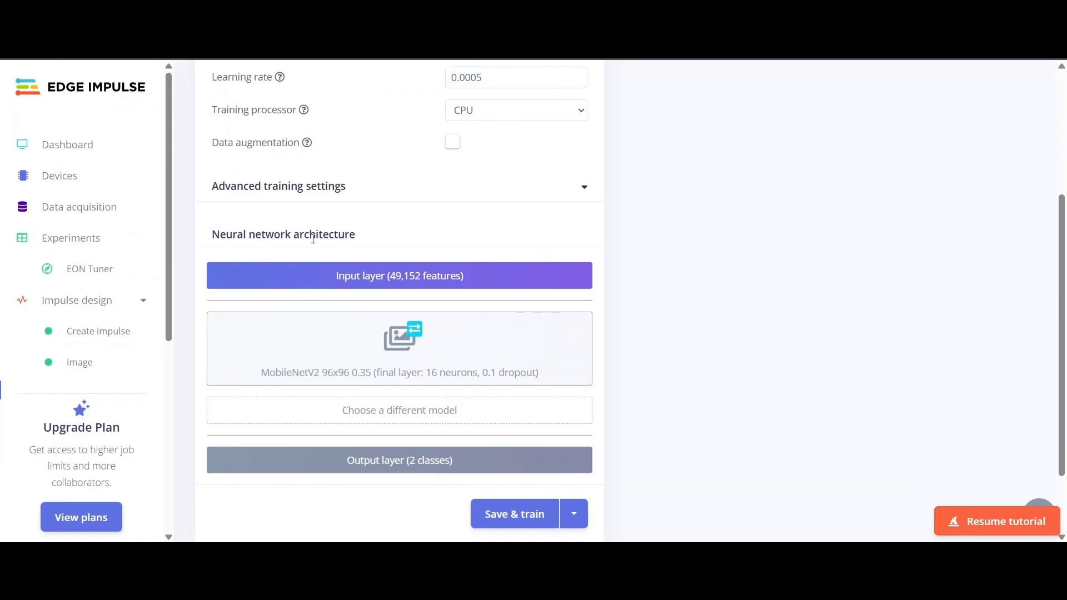
scroll(389, 267, up, 4)
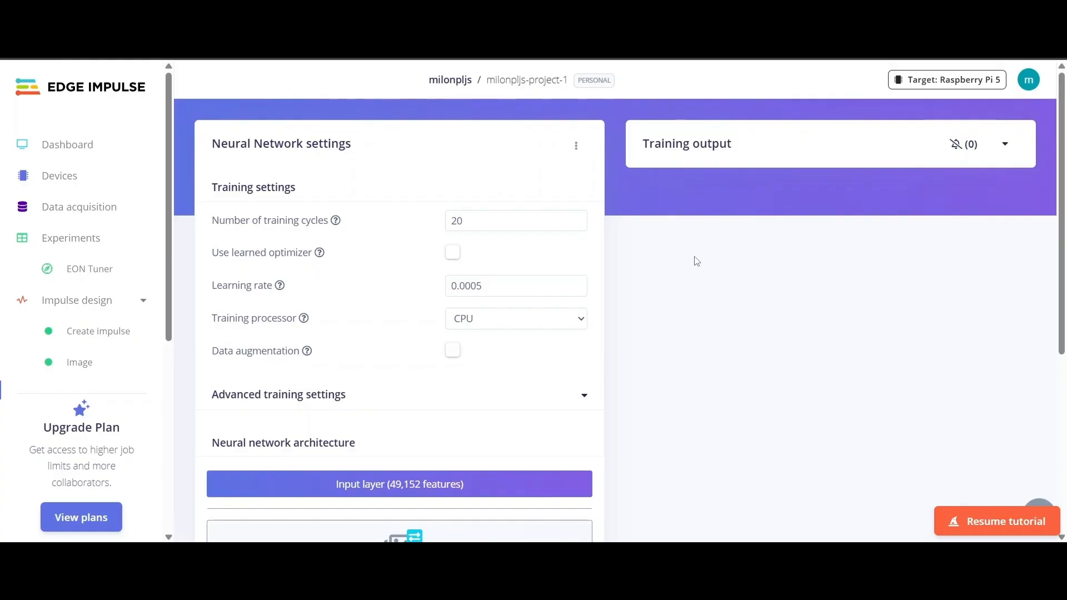
click(470, 224)
key(BackSpace)
key(BackSpace)
text(10)
- Scroll the network architecture and highlight the input layer's 49,152 features
scroll(504, 211, down, 1)
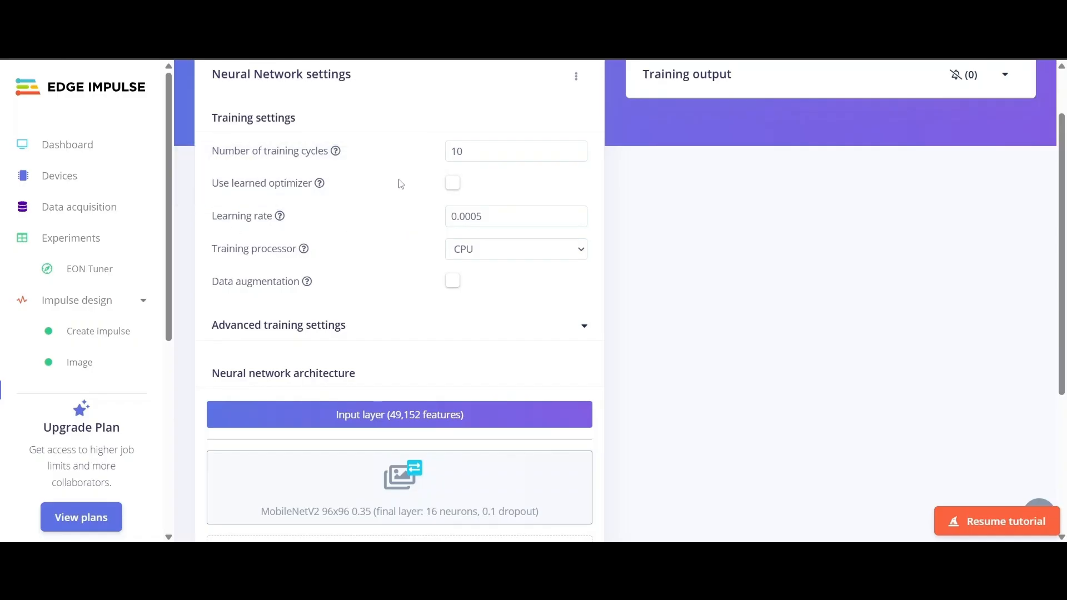
scroll(398, 183, up, 1)
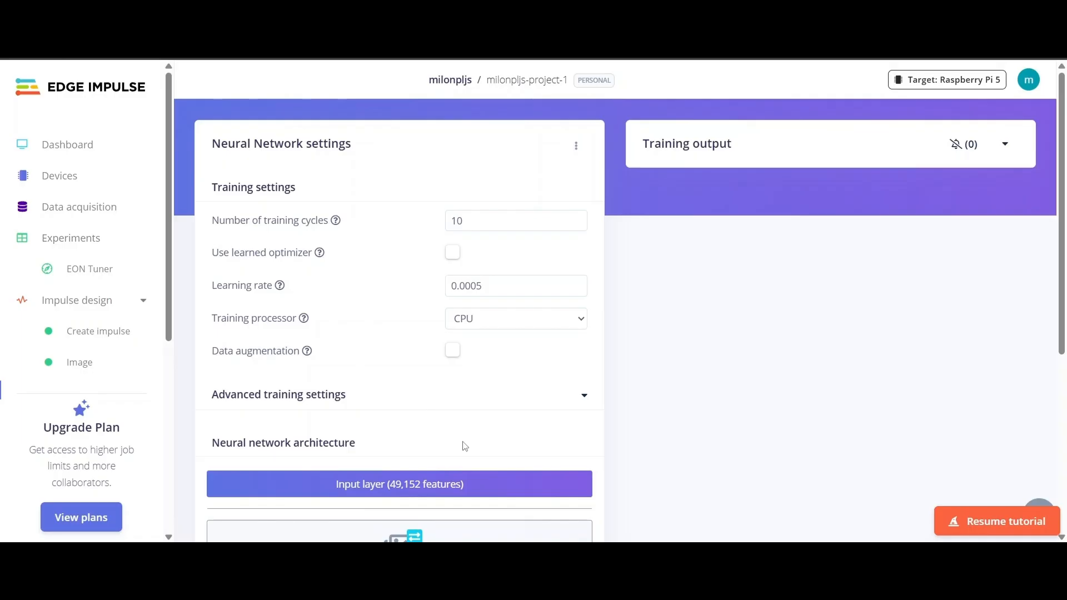
scroll(464, 446, down, 3)
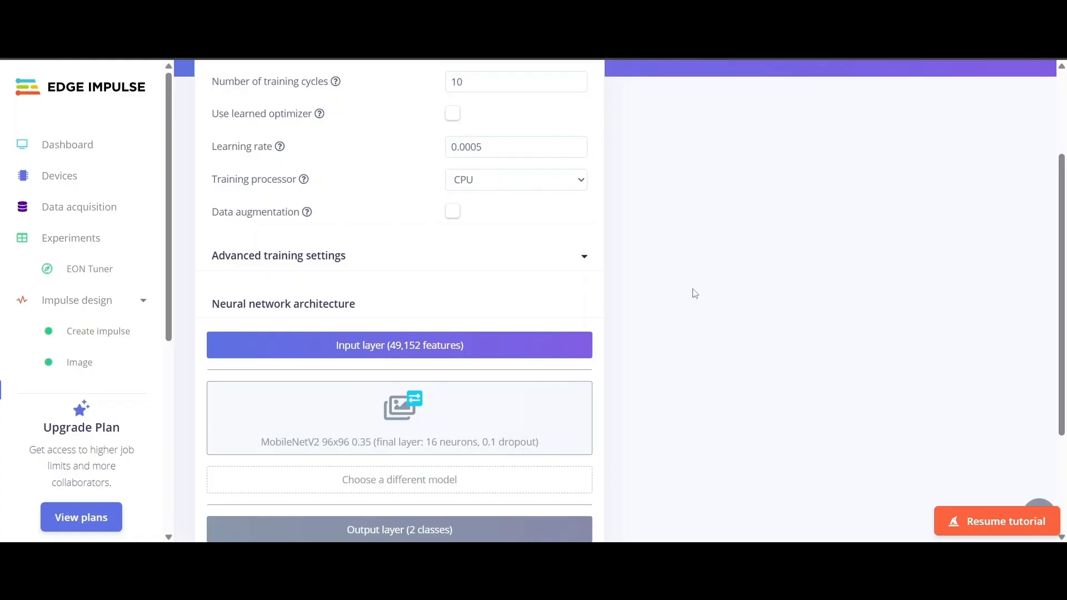
scroll(614, 324, down, 1)
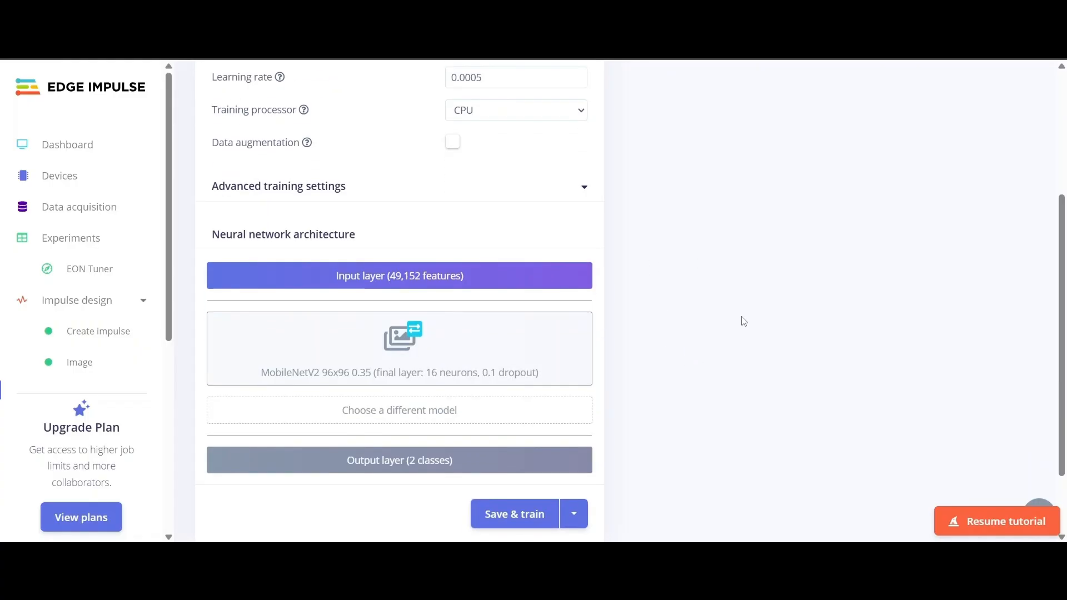
mouse_move(558, 367)
drag(335, 277, 490, 277)
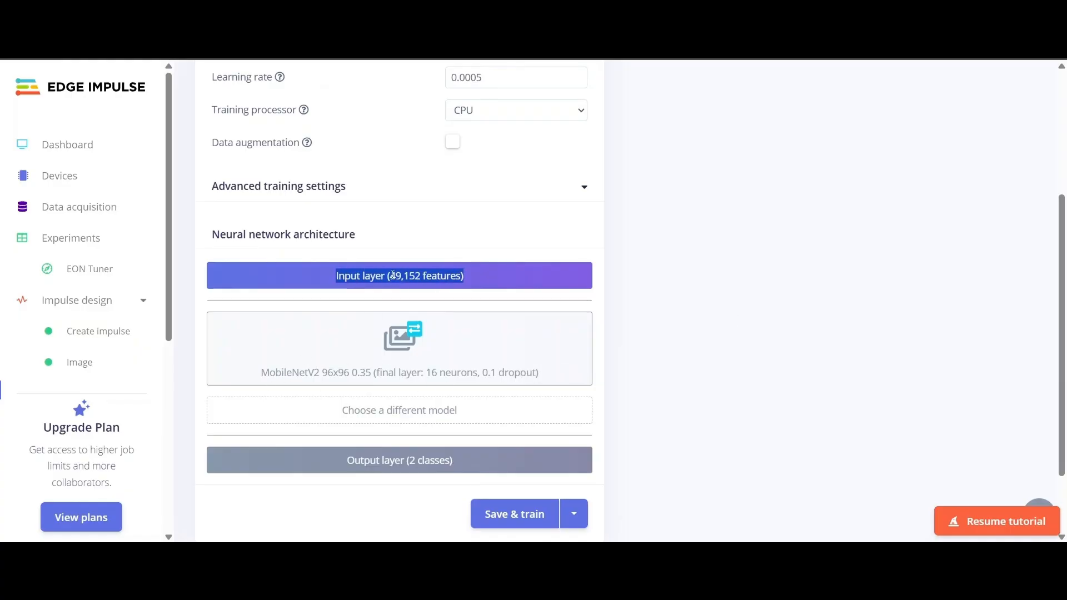
click(405, 276)
click(418, 276)
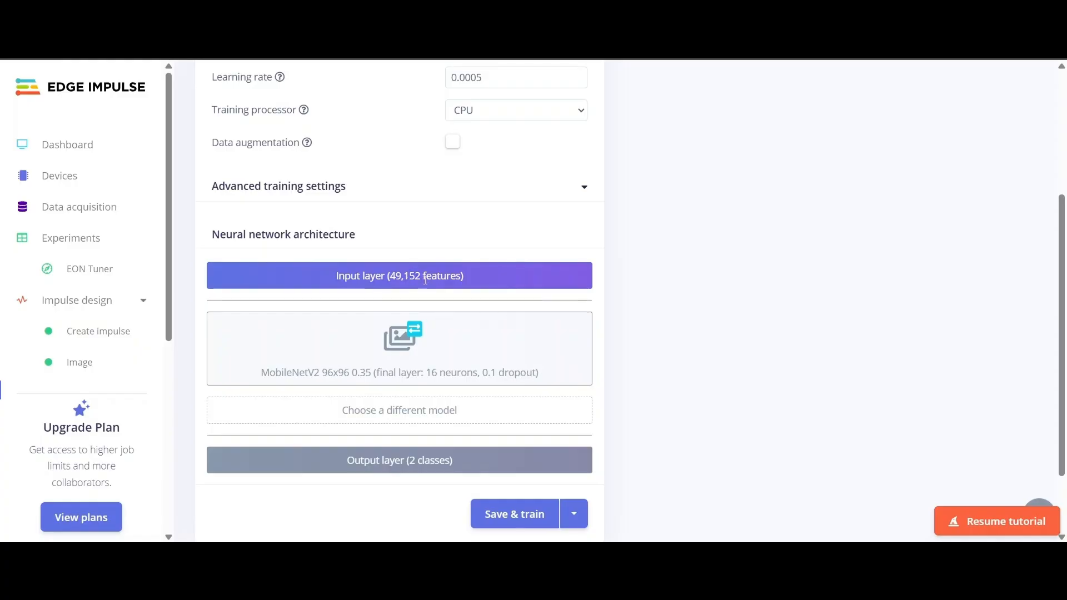
drag(327, 282, 508, 280)
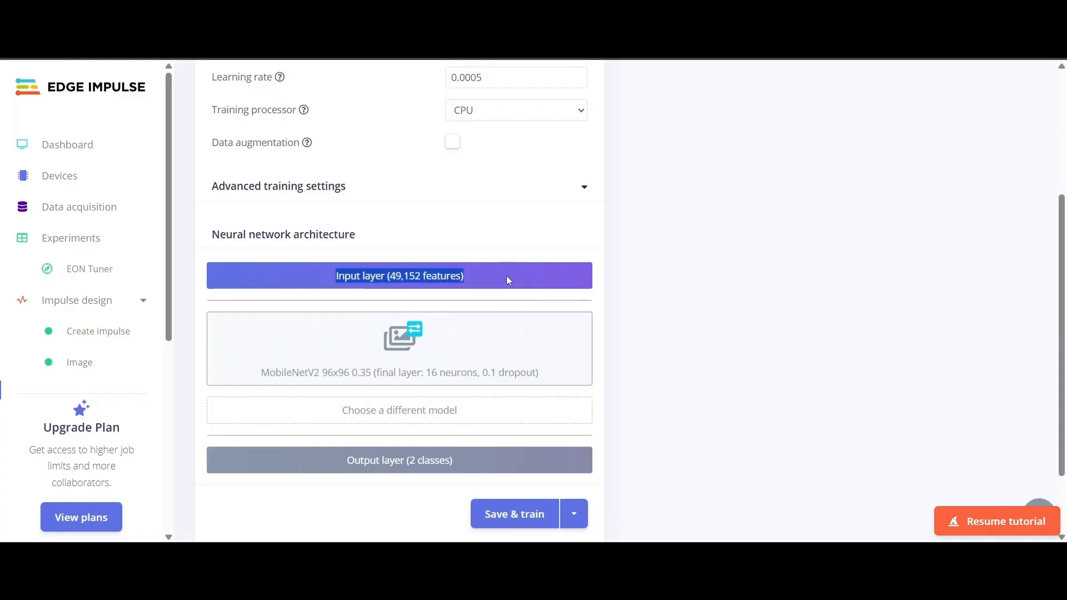
click(544, 275)
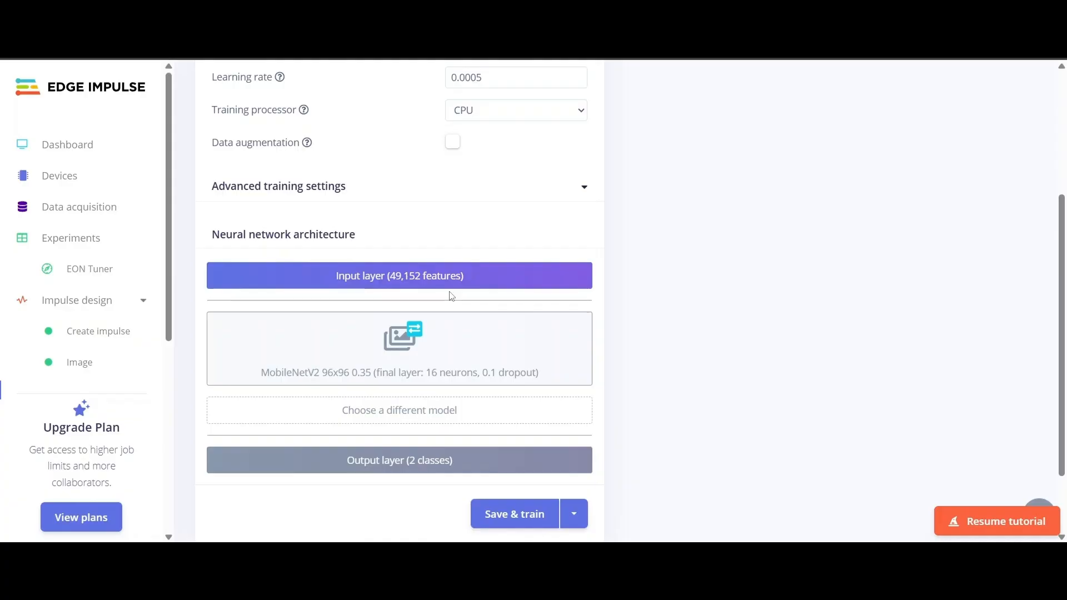
- Highlight MobileNetV2 and its 16 neurons, then return to the Image block's Generate features page
scroll(389, 261, down, 2)
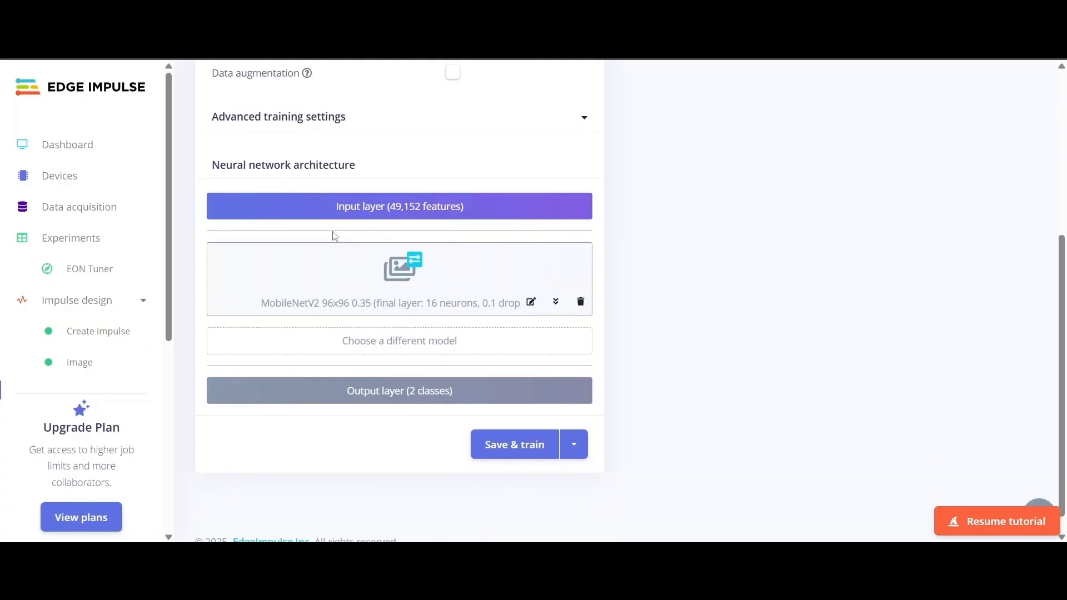
mouse_move(390, 303)
double_click(286, 307)
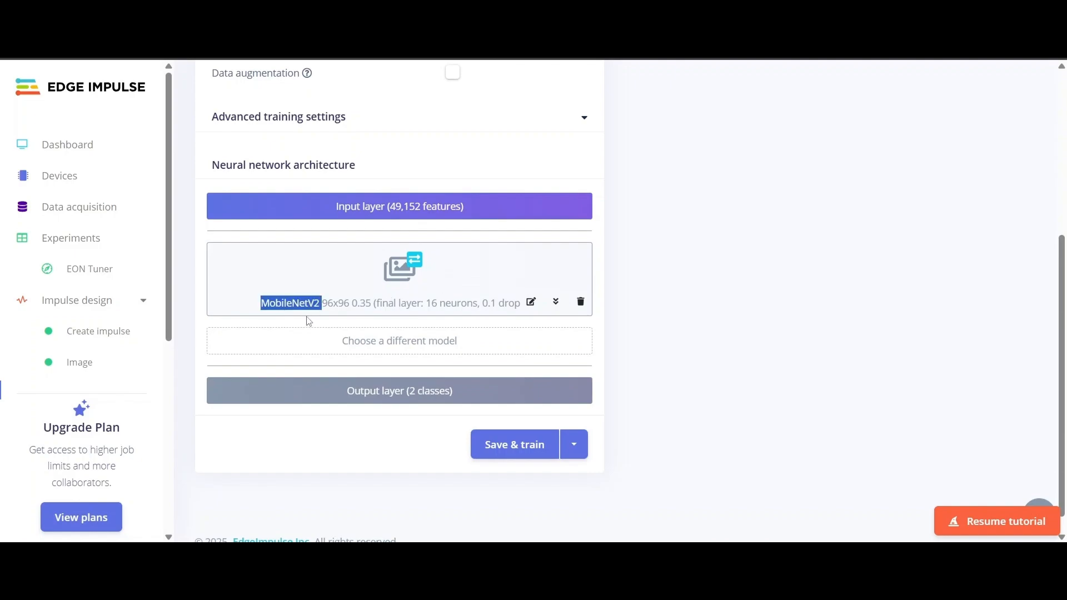
click(328, 304)
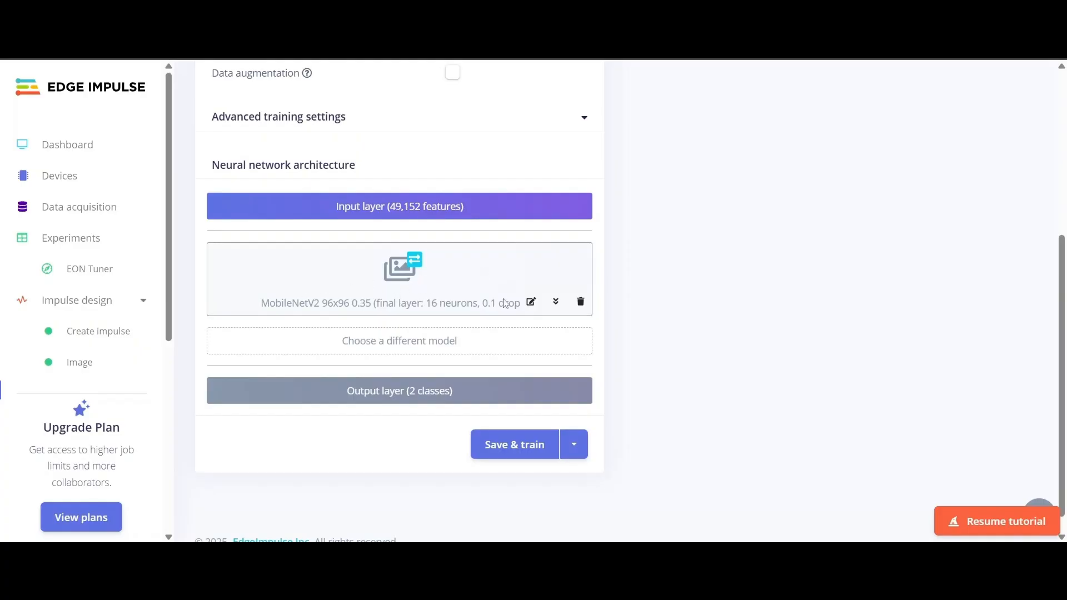
double_click(432, 303)
click(459, 305)
scroll(364, 456, up, 5)
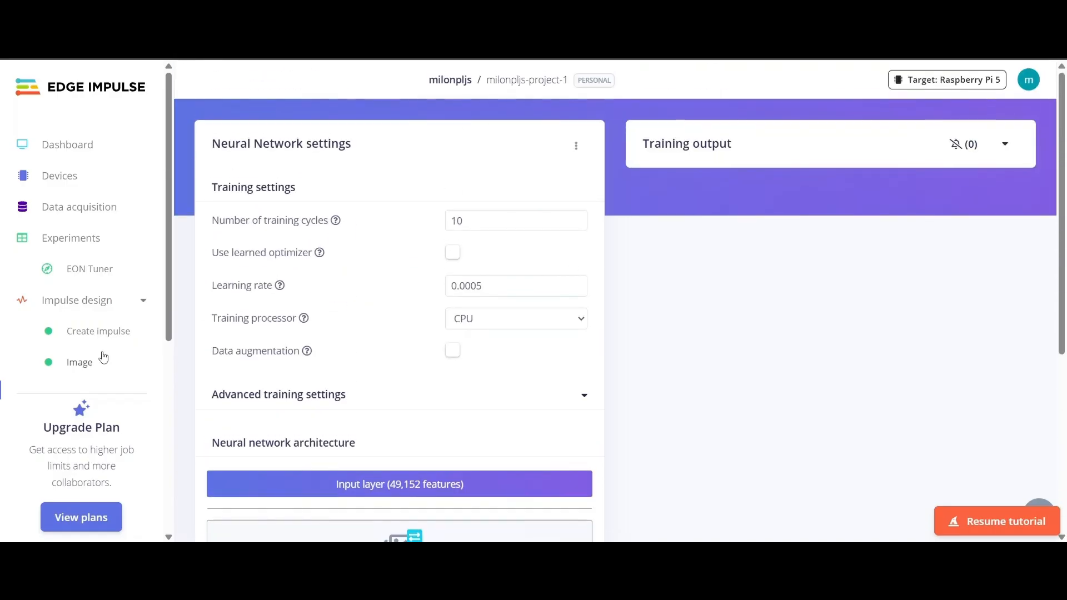
scroll(92, 345, down, 1)
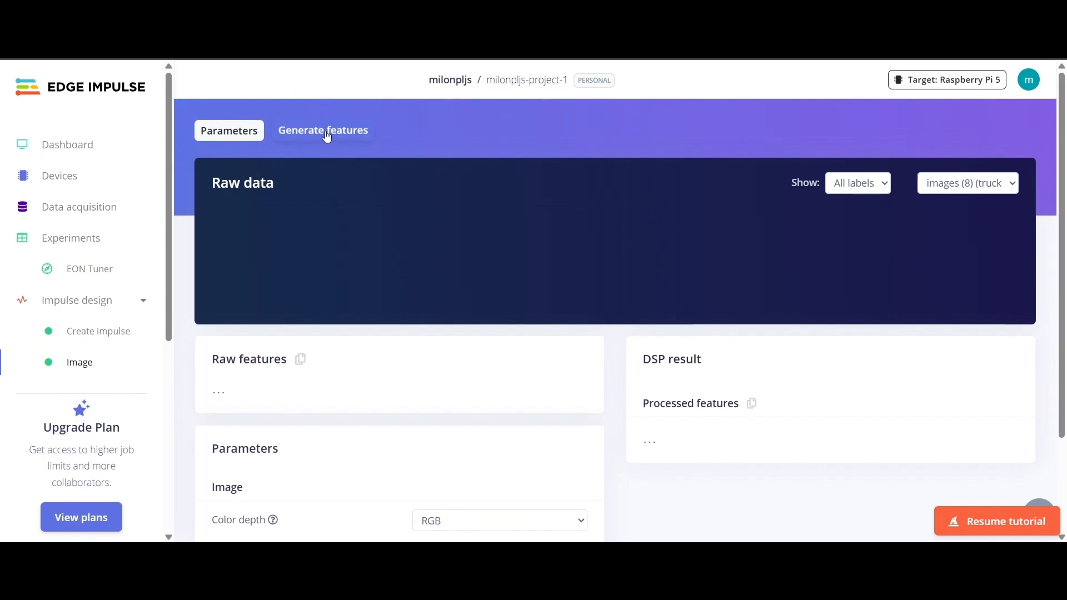
click(326, 131)
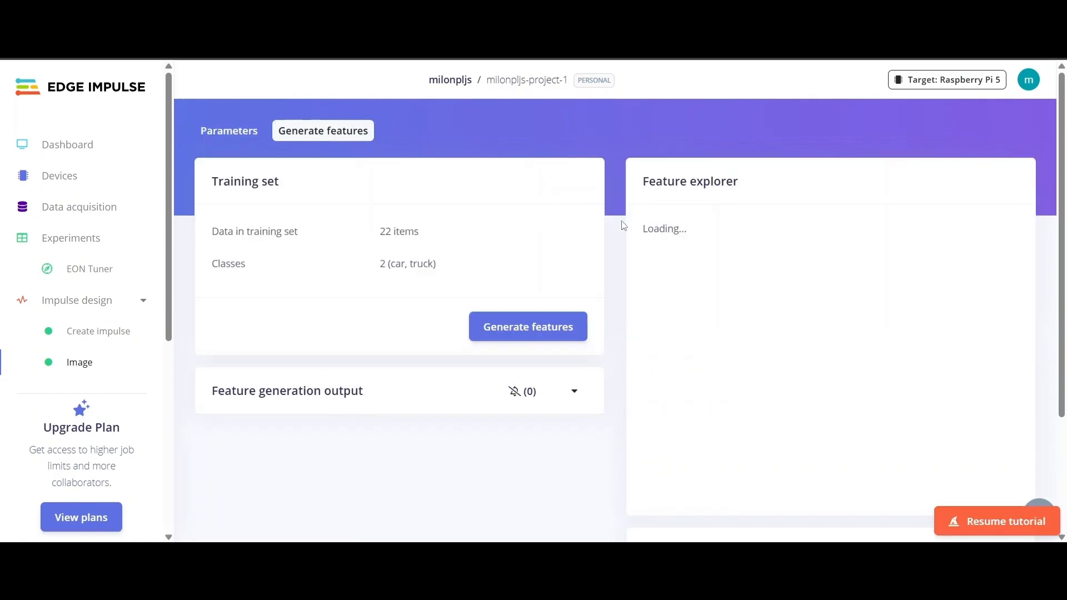
- Regenerate features for the car and truck images and read the successful output log
scroll(714, 352, down, 3)
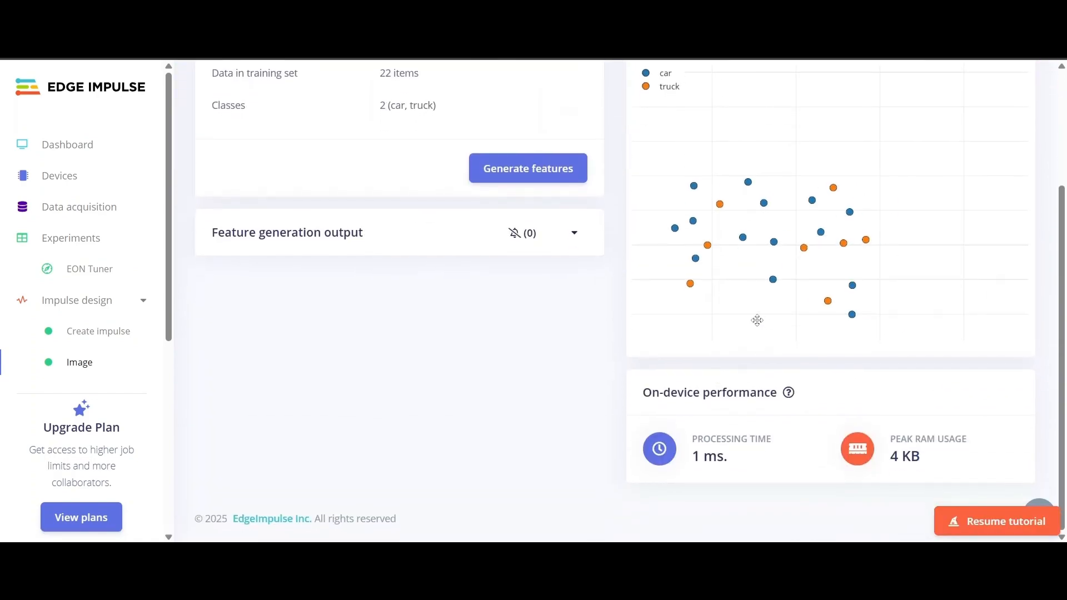
scroll(758, 321, up, 3)
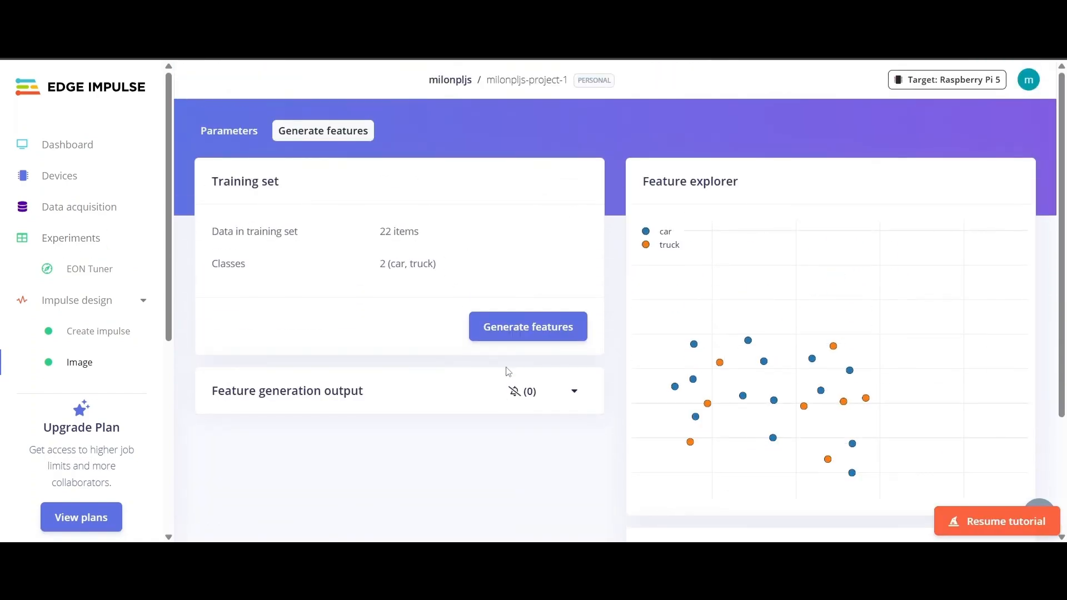
scroll(508, 372, down, 3)
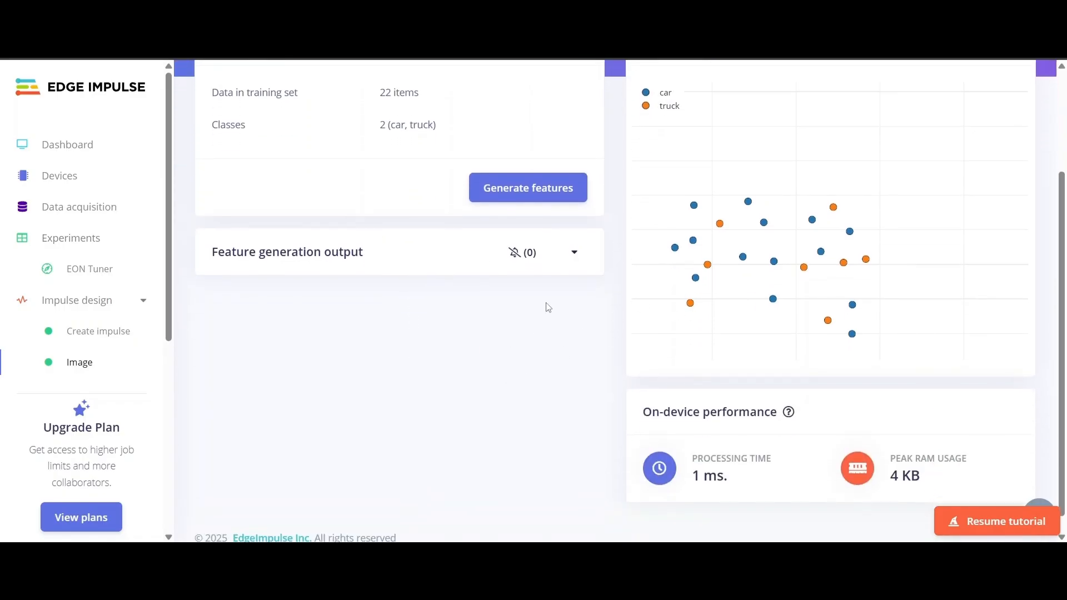
scroll(536, 231, up, 3)
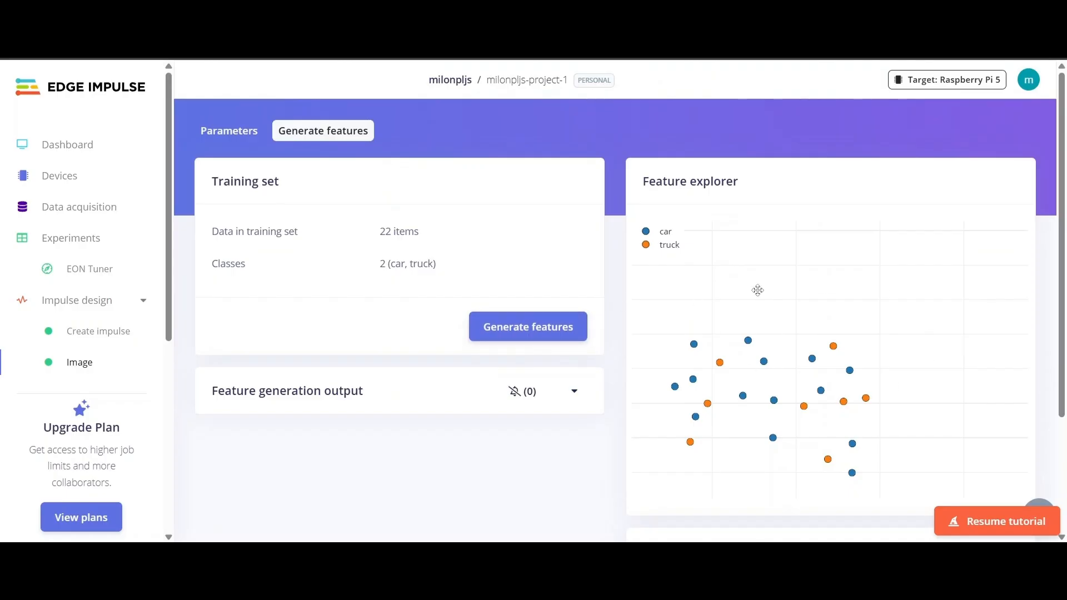
click(560, 334)
scroll(708, 394, down, 3)
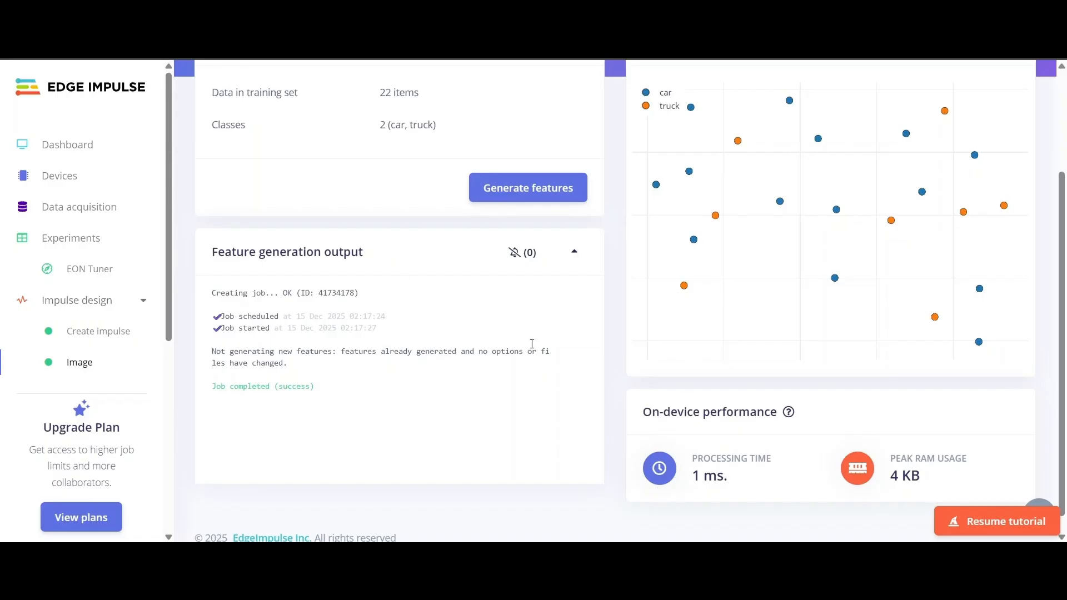
scroll(78, 306, down, 1)
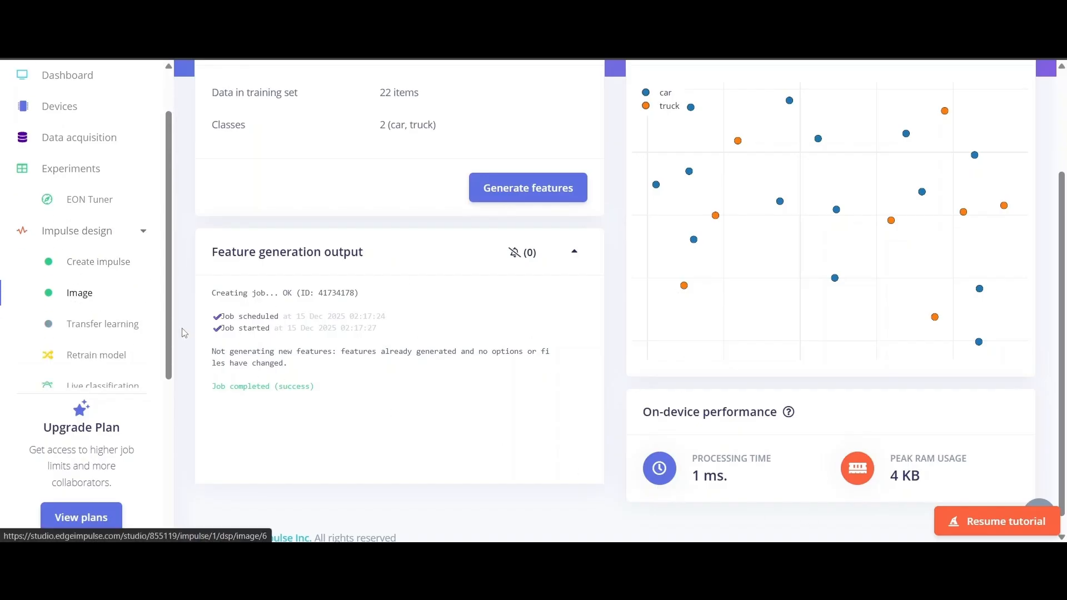
- Start training the MobileNetV2 transfer-learning model with Save & train
click(138, 332)
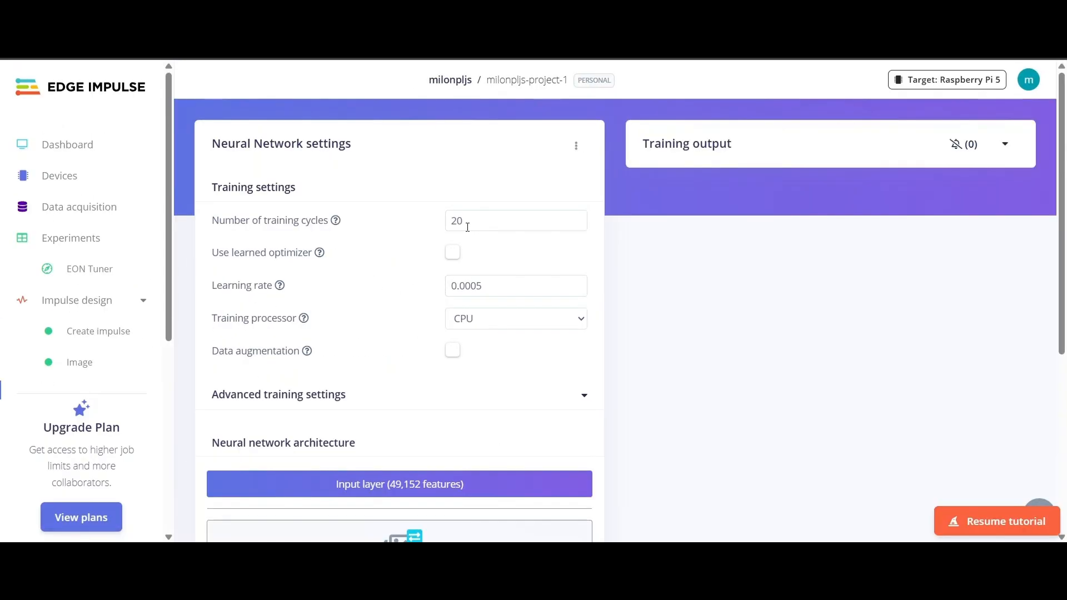
scroll(456, 222, down, 3)
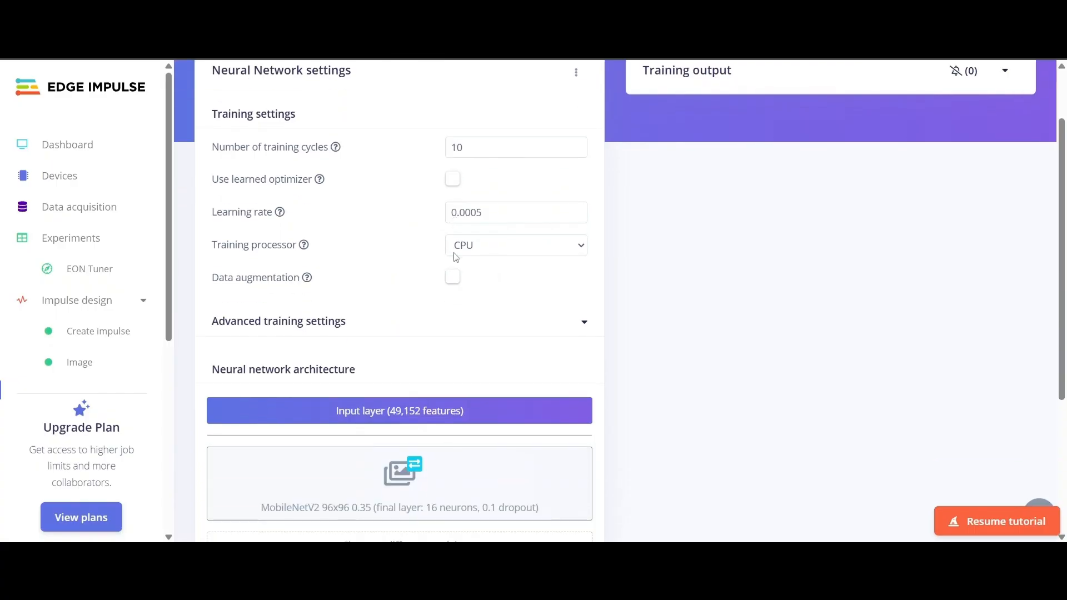
scroll(507, 197, down, 3)
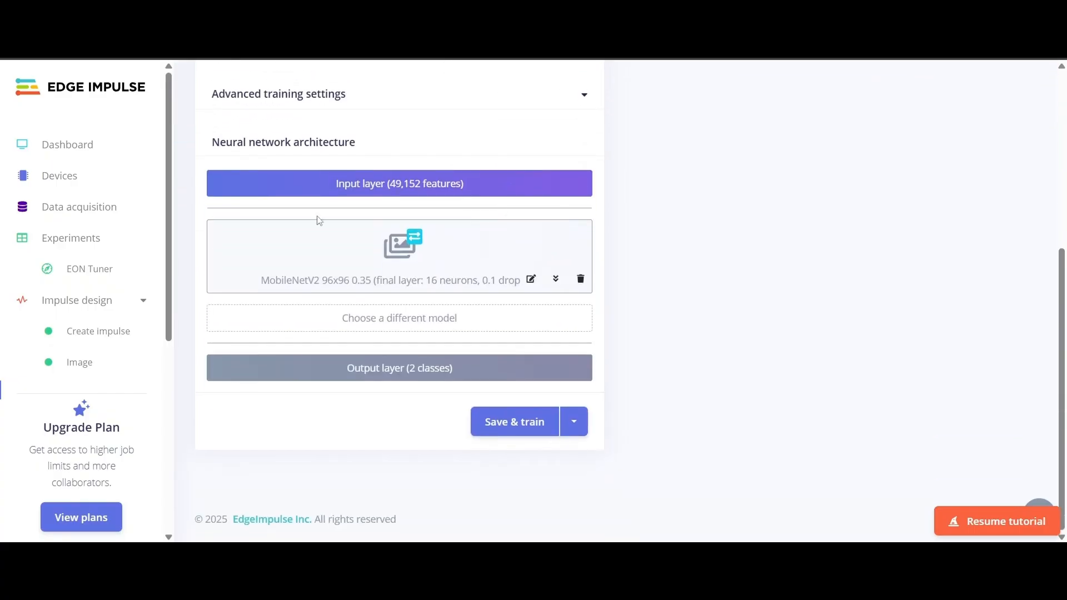
scroll(690, 343, up, 6)
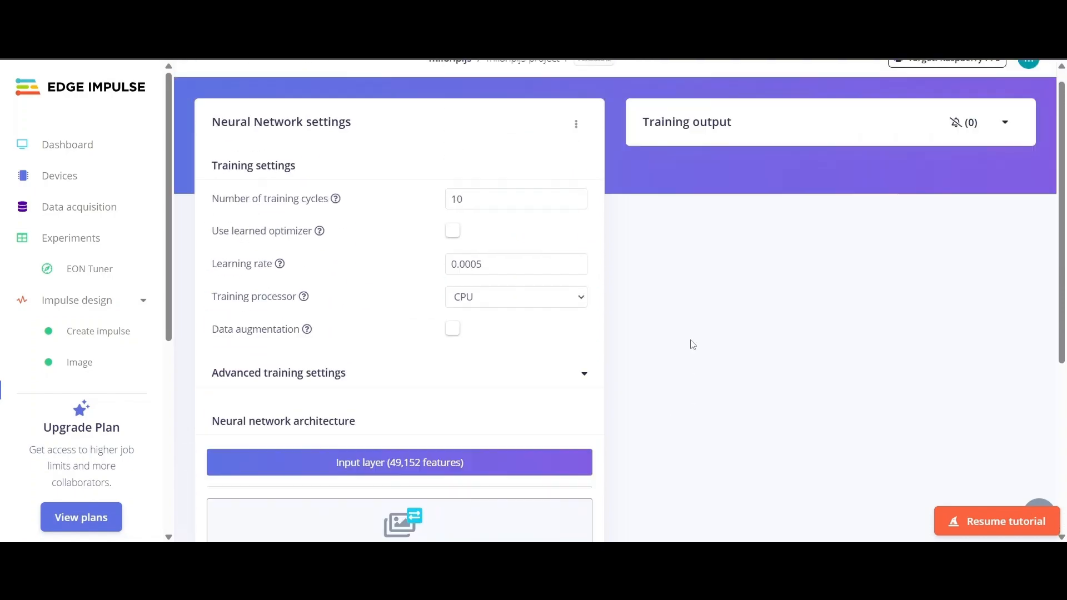
scroll(667, 341, down, 5)
click(480, 447)
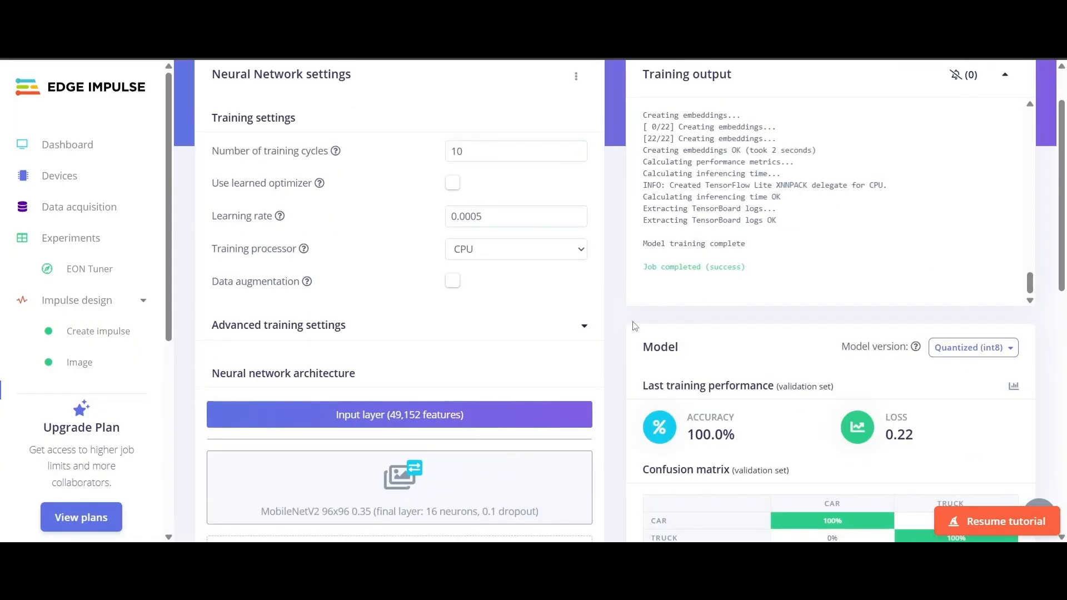
- Review the 100.0% validation accuracy, 0.22 loss, confusion matrix and Data explorer
scroll(633, 325, down, 3)
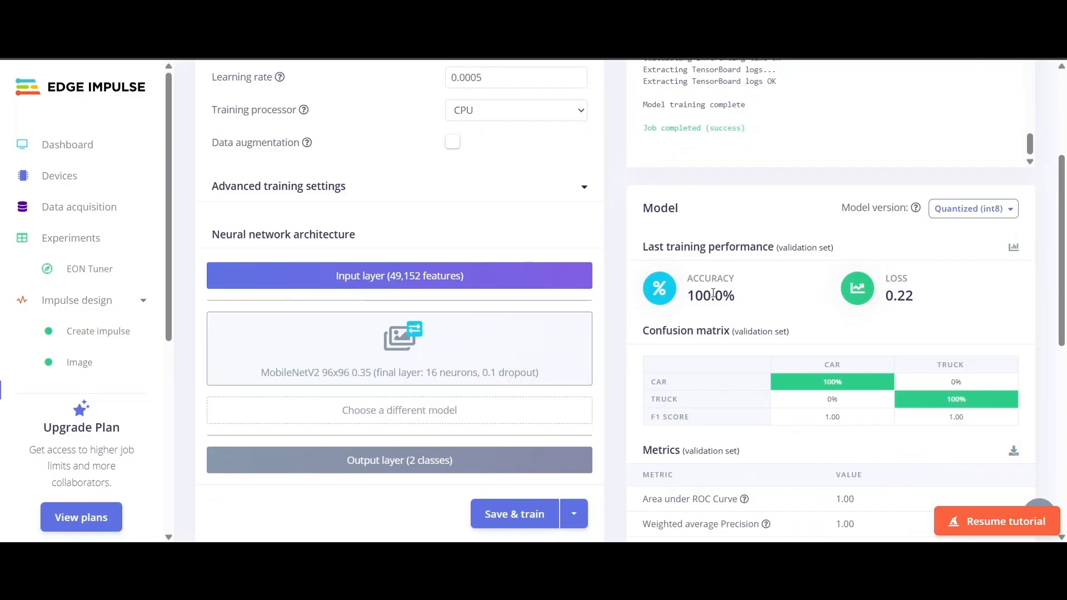
scroll(713, 295, down, 3)
drag(689, 157, 739, 163)
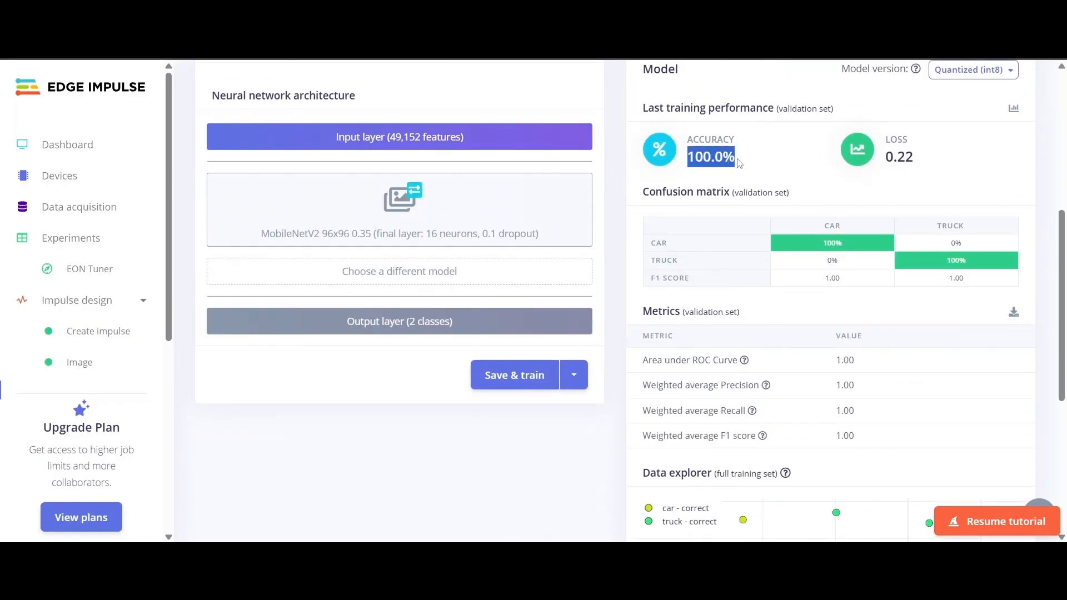
click(897, 160)
drag(887, 161, 927, 162)
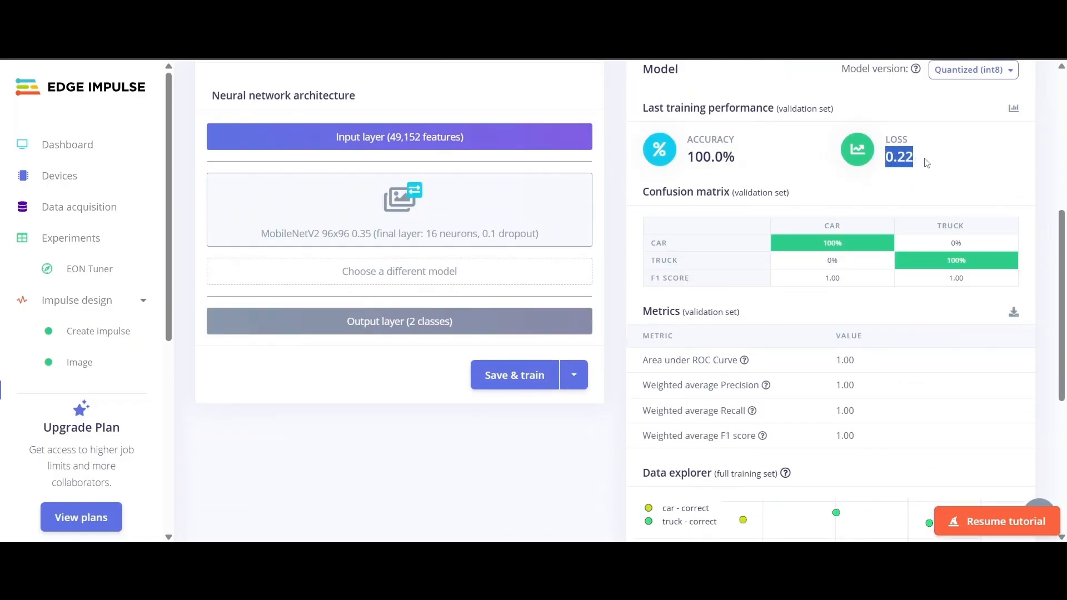
scroll(721, 294, down, 3)
scroll(723, 249, up, 3)
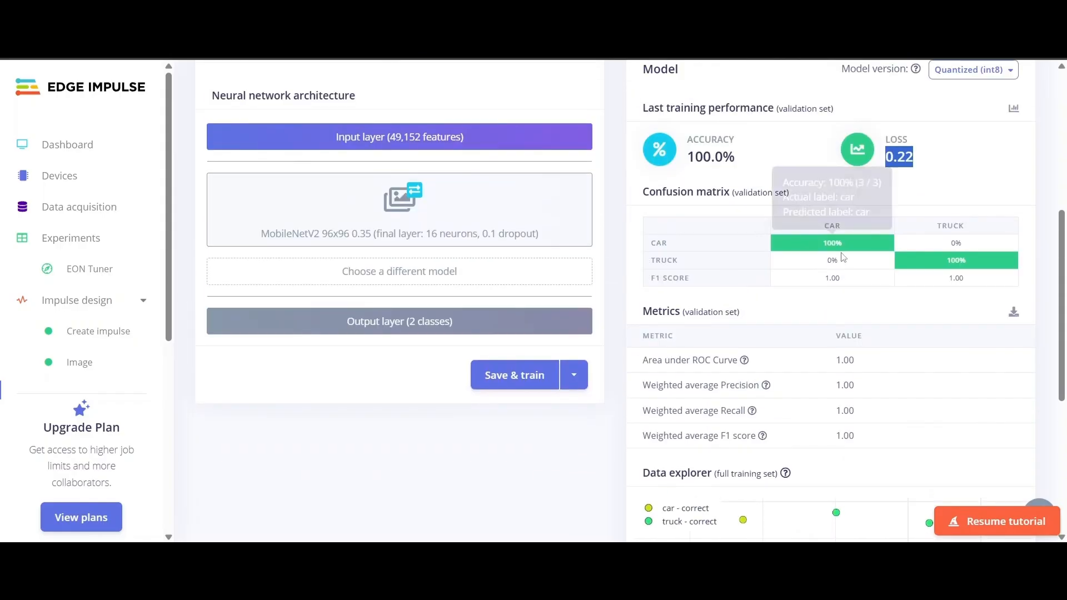
scroll(777, 368, down, 4)
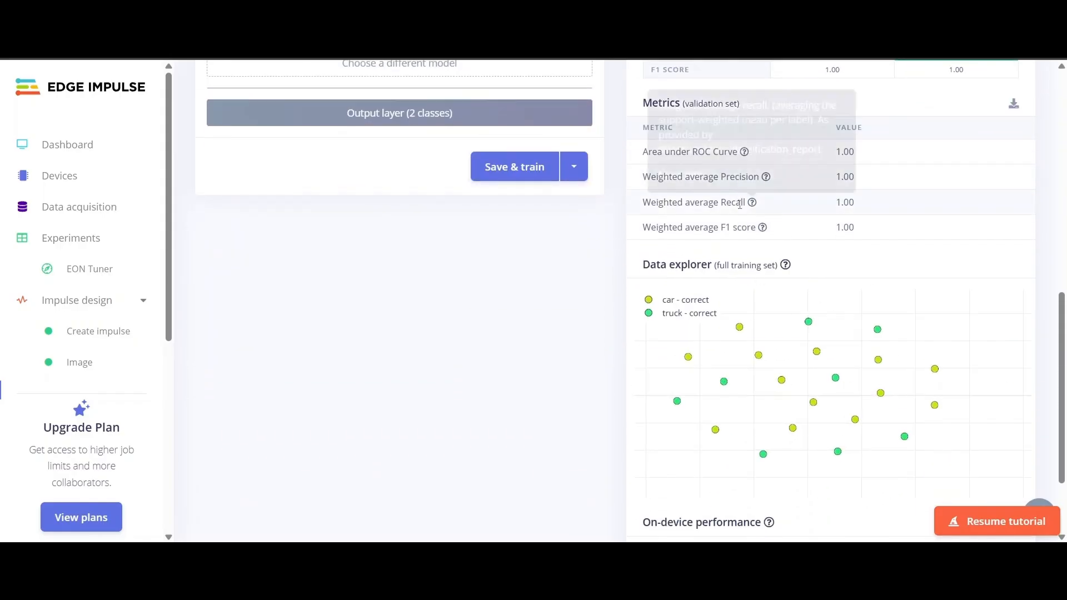
scroll(529, 377, down, 3)
scroll(658, 407, up, 3)
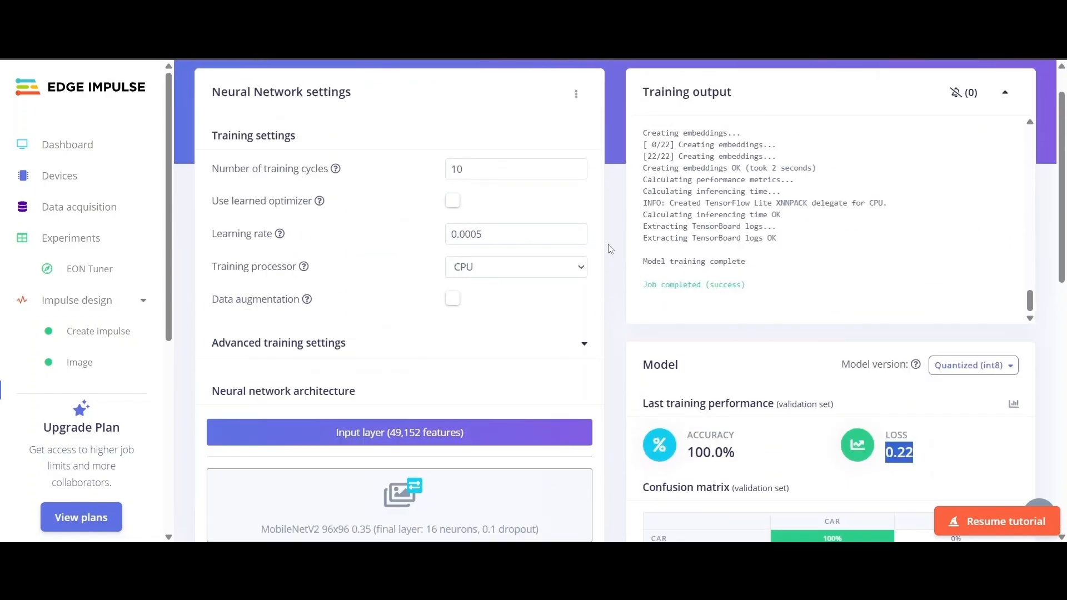
scroll(640, 177, up, 3)
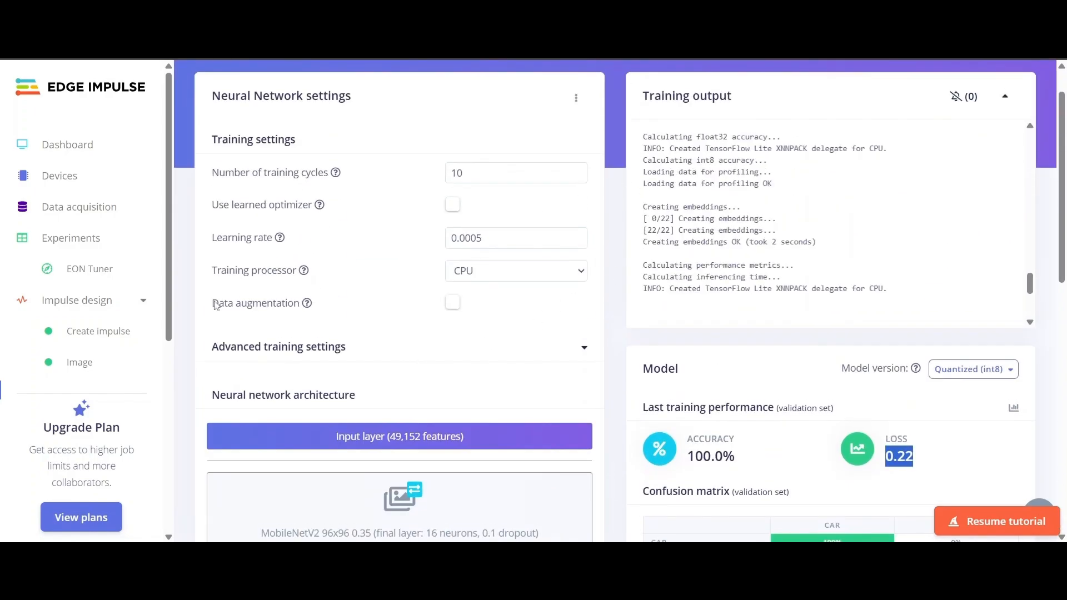
scroll(83, 317, down, 3)
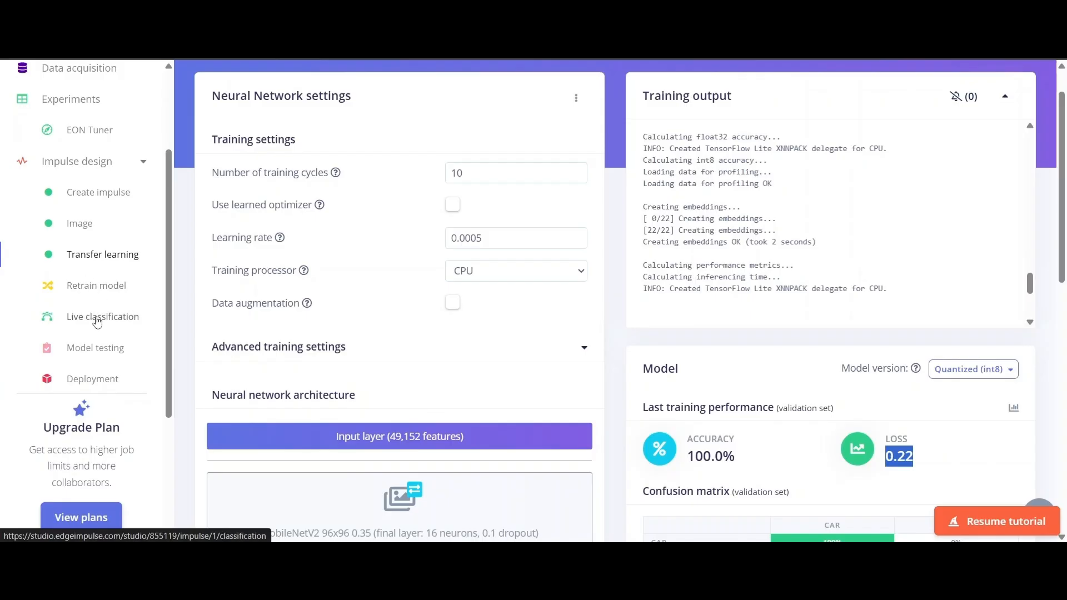
- Classify the existing test sample download (6) (car) in Live classification
click(97, 317)
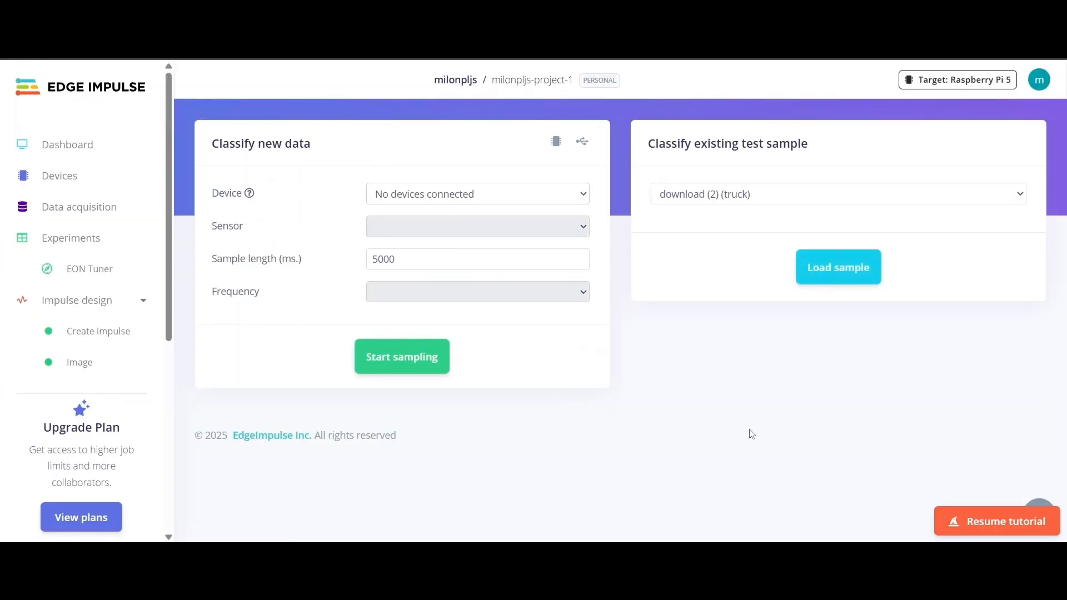
click(695, 201)
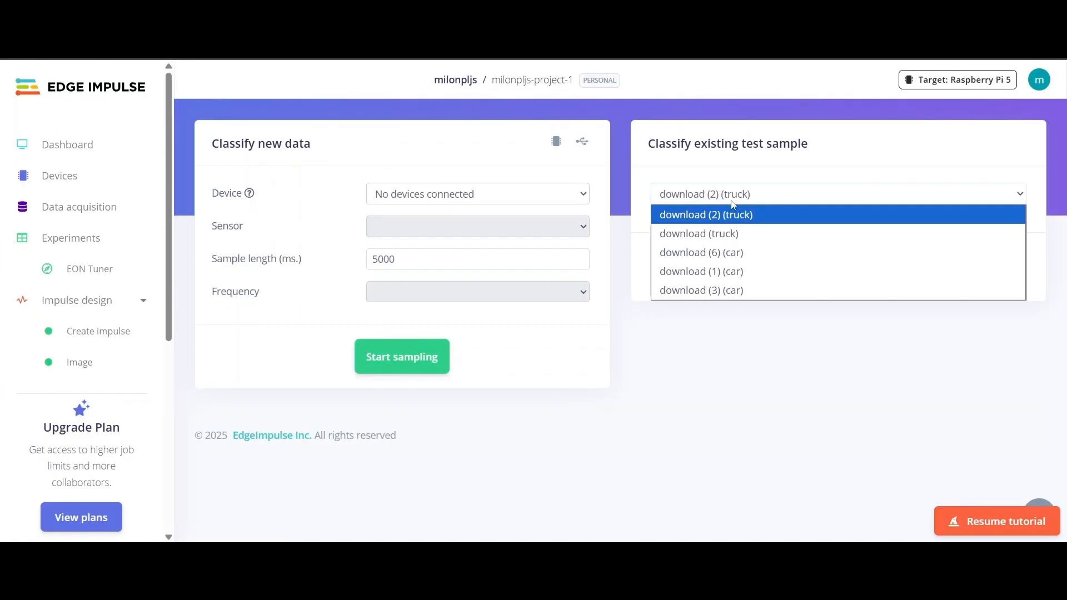
click(724, 254)
click(834, 275)
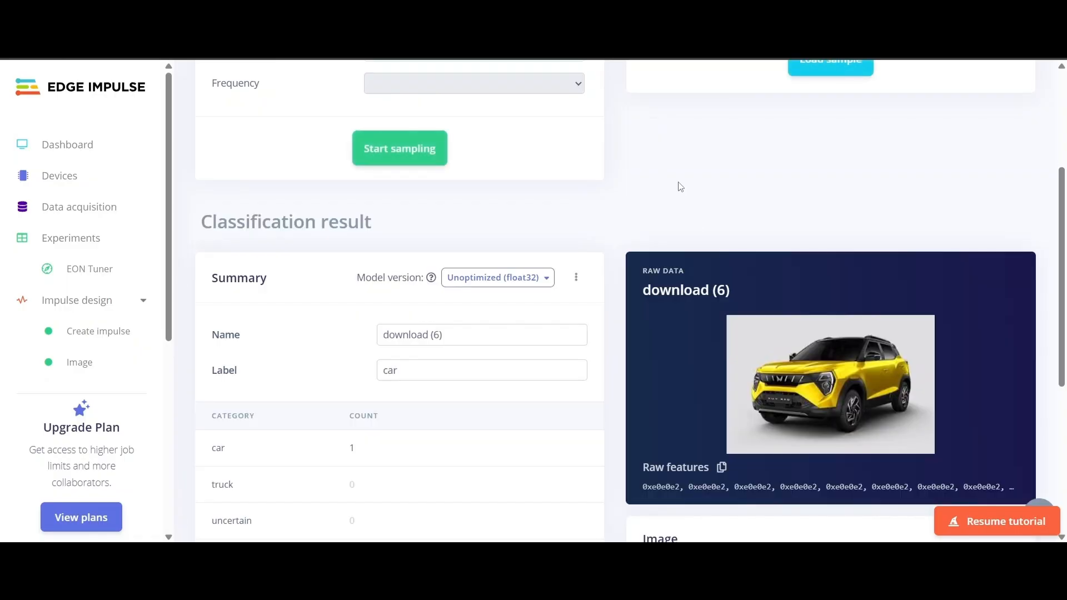
- Check the result: the sample is classified as car, 0.81 versus 0.19 truck
scroll(682, 192, down, 5)
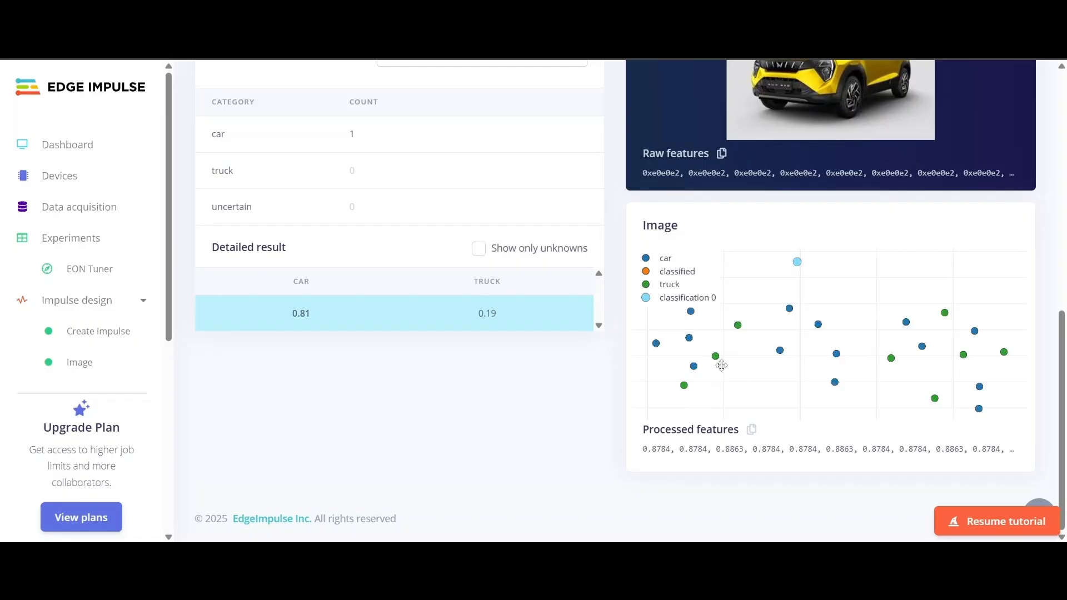
scroll(303, 437, up, 3)
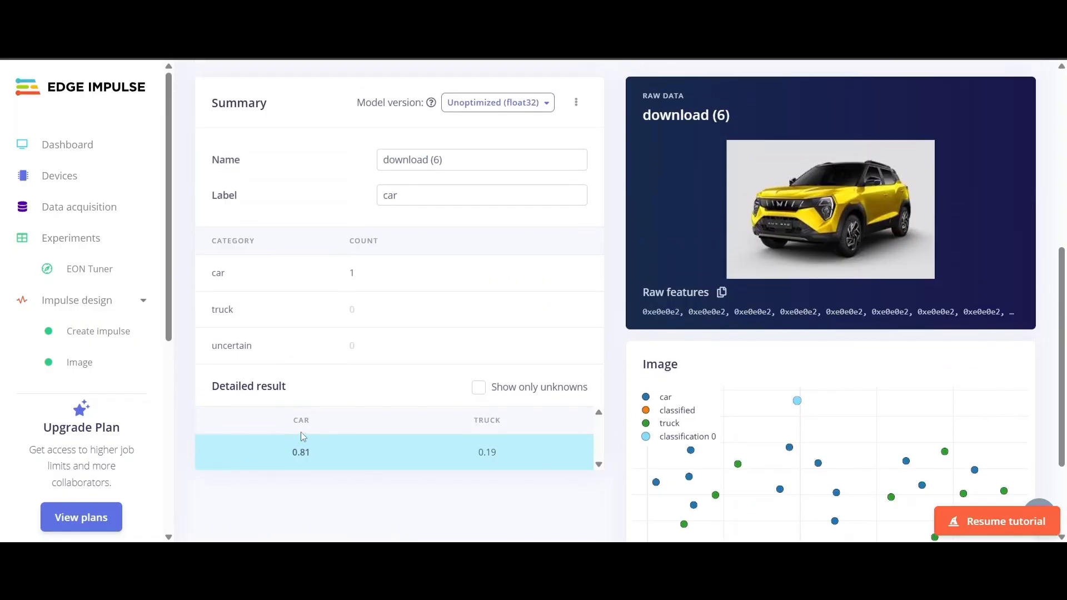
scroll(303, 437, down, 3)
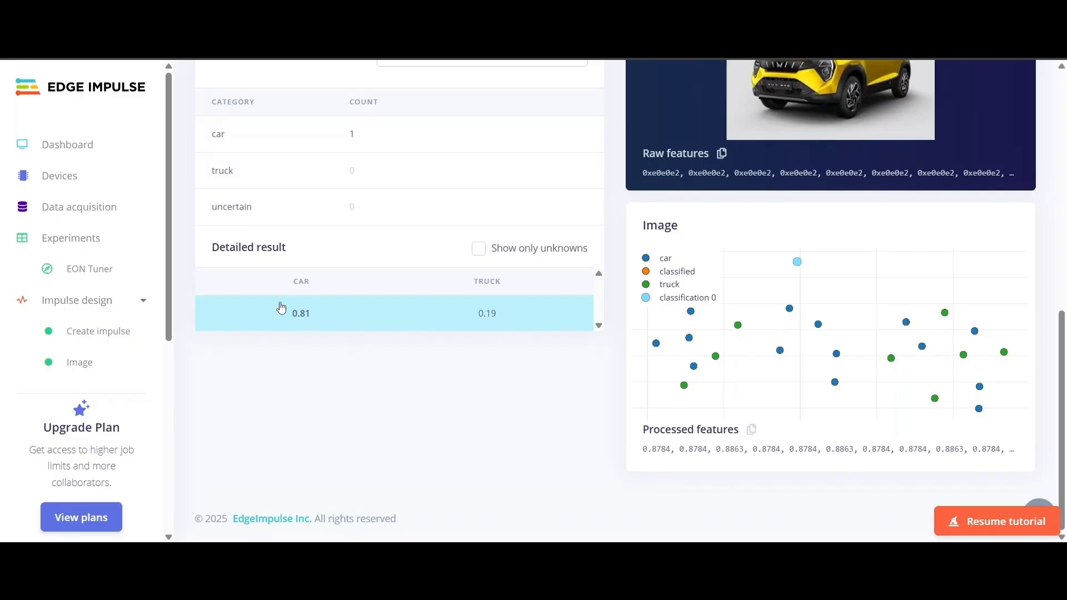
scroll(874, 165, up, 3)
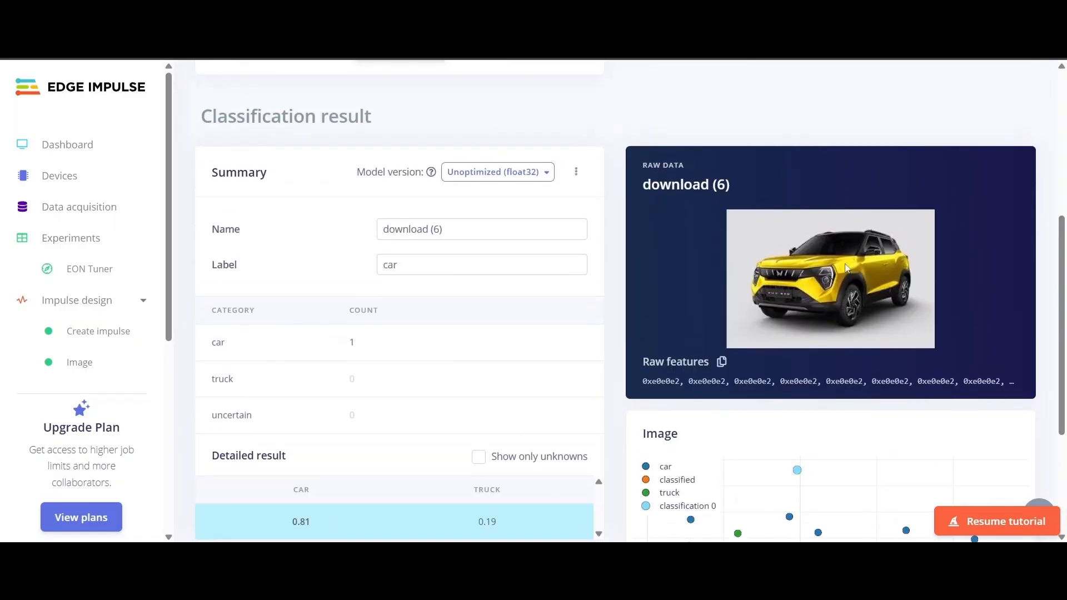
drag(345, 342, 361, 343)
drag(200, 349, 391, 348)
scroll(779, 250, up, 3)
scroll(88, 321, down, 2)
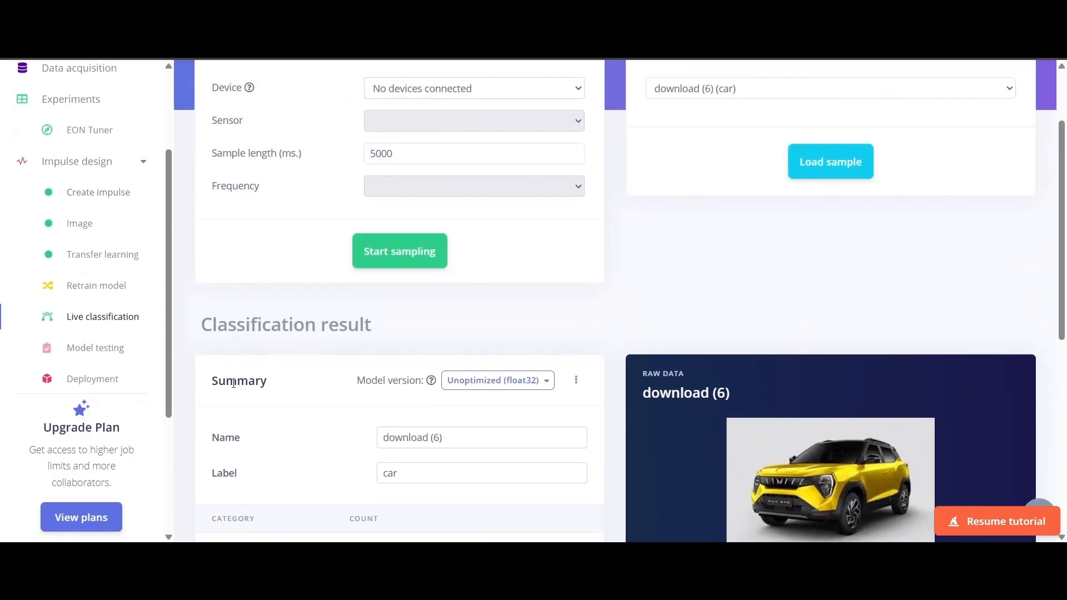
scroll(100, 333, down, 1)
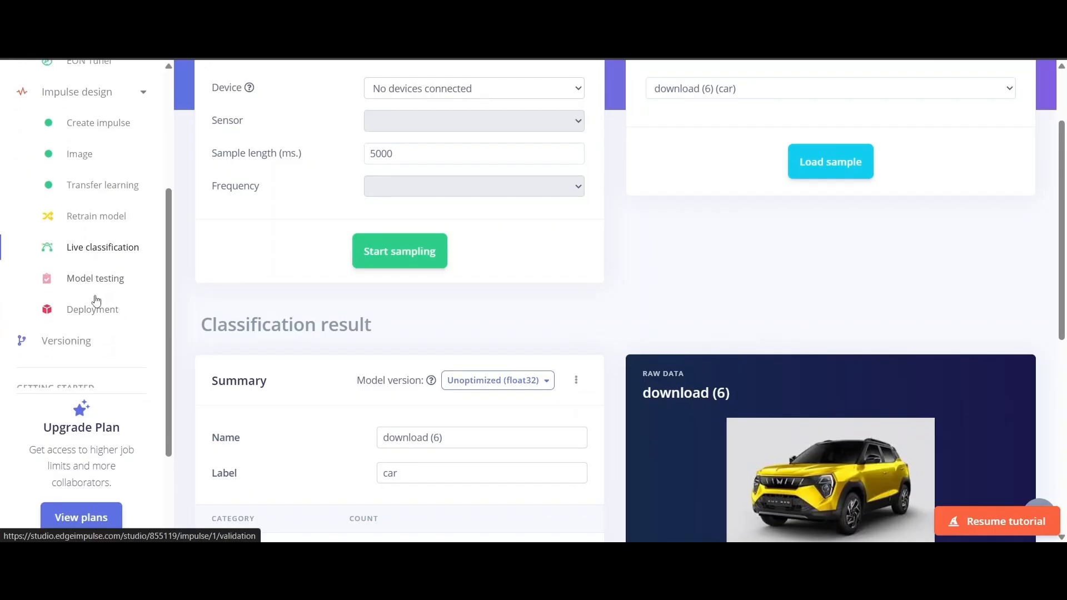
- Classify all test samples in Model testing and check the 80.00% accuracy
click(124, 279)
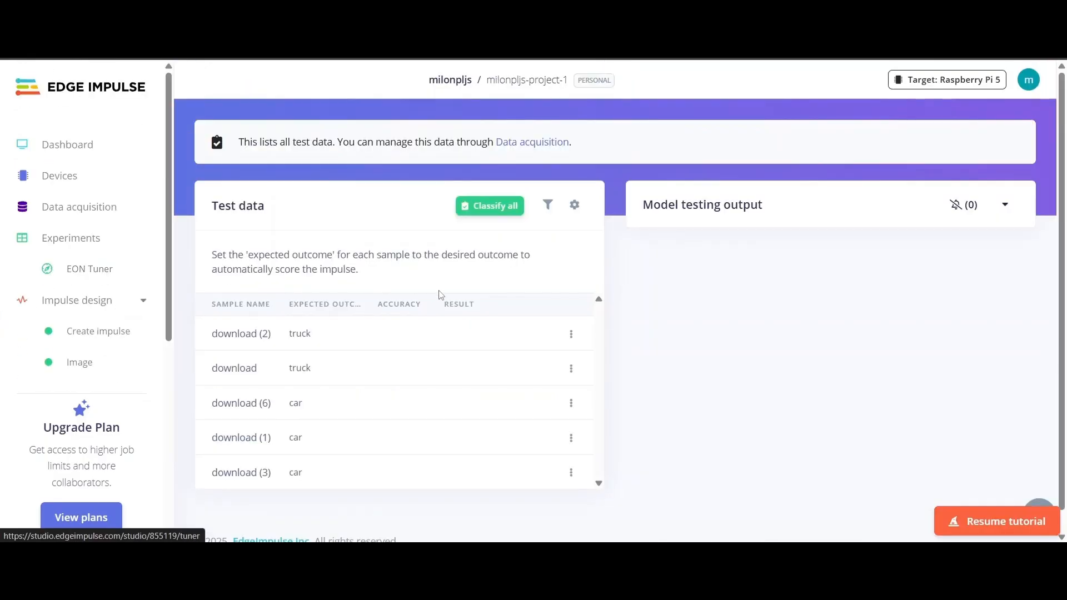
click(484, 208)
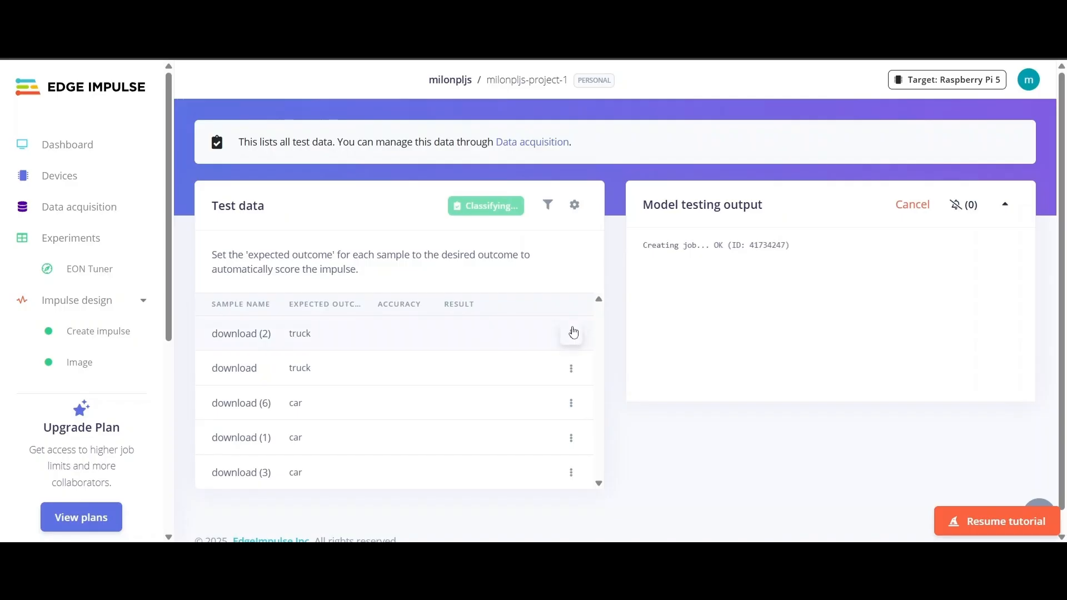
scroll(672, 343, down, 1)
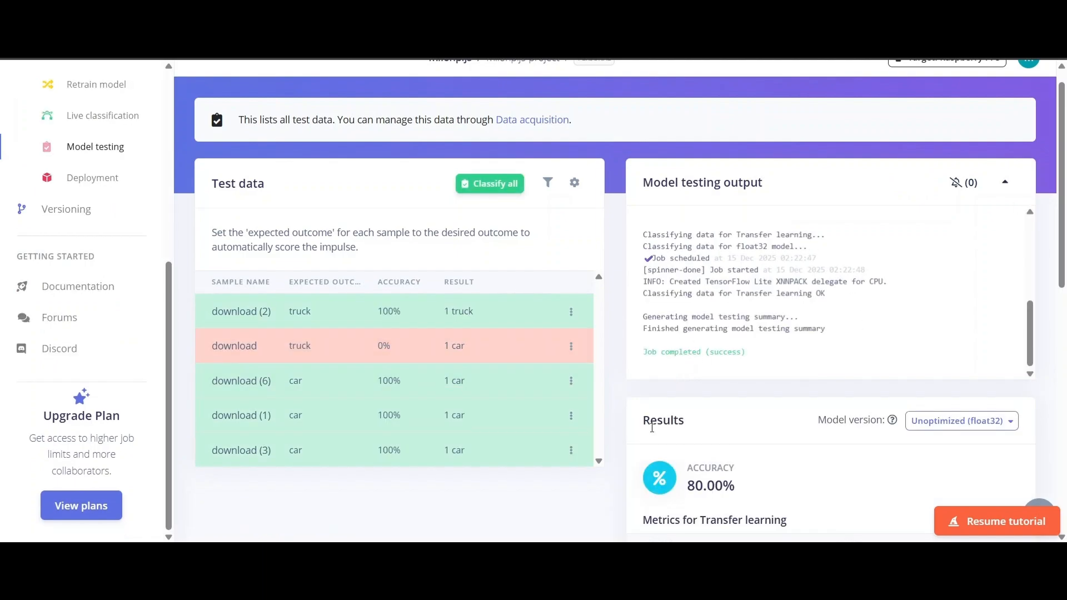
scroll(652, 428, down, 4)
scroll(652, 428, up, 4)
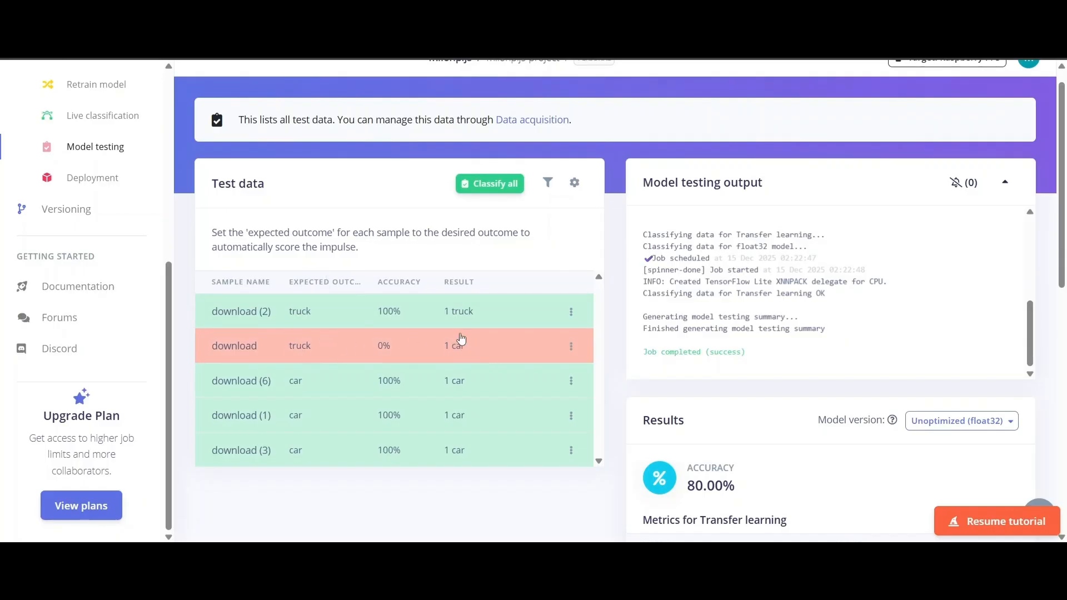
scroll(745, 398, down, 3)
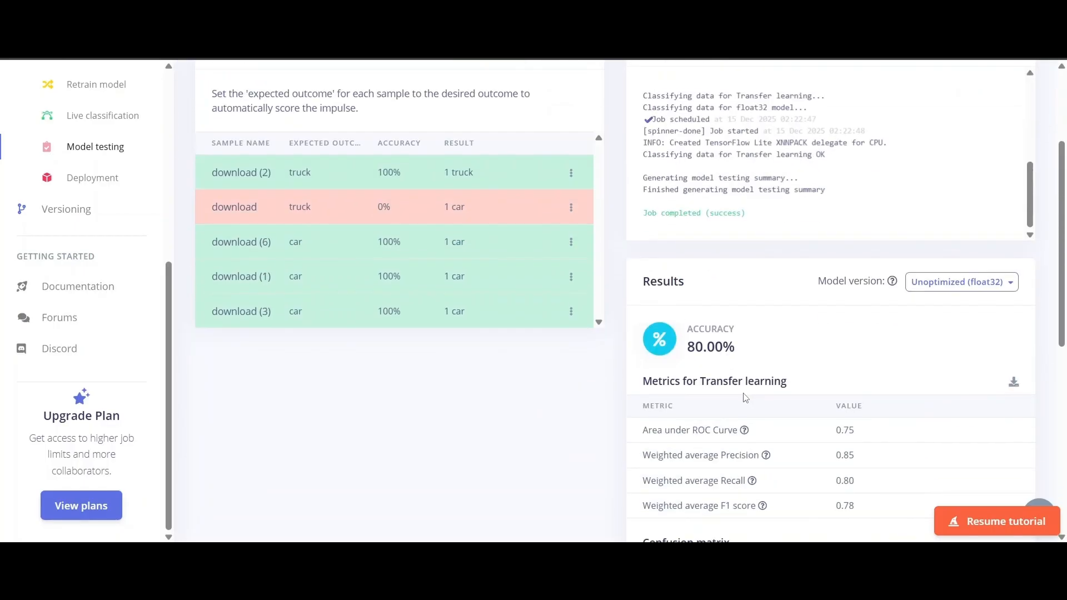
drag(700, 350, 769, 350)
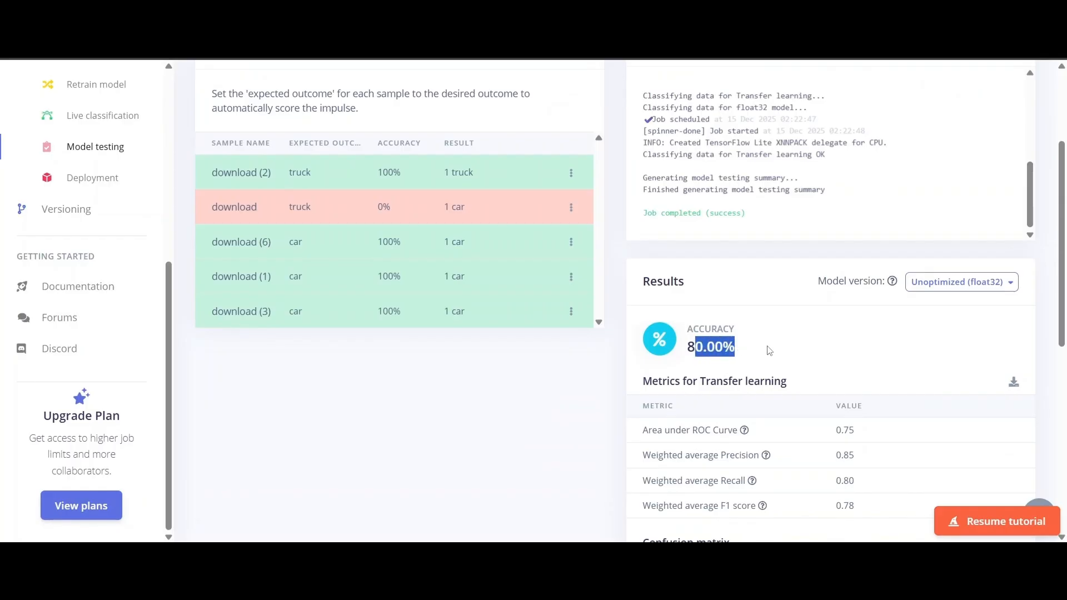
click(502, 414)
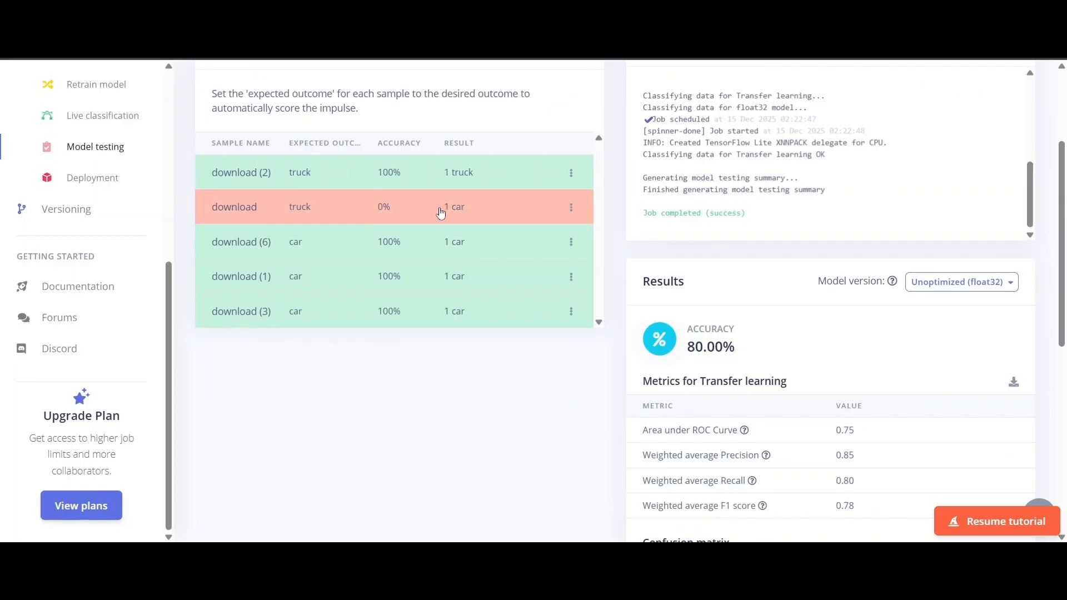
- Review the test confusion matrix and results, then go to the Deployment page
scroll(507, 382, down, 3)
scroll(503, 382, up, 3)
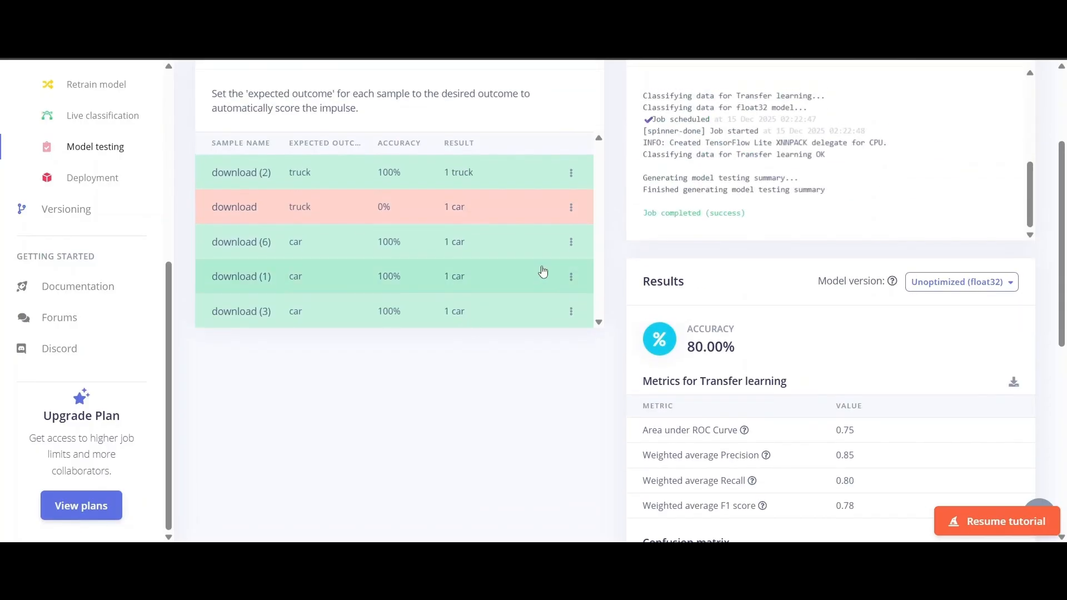
scroll(543, 272, up, 3)
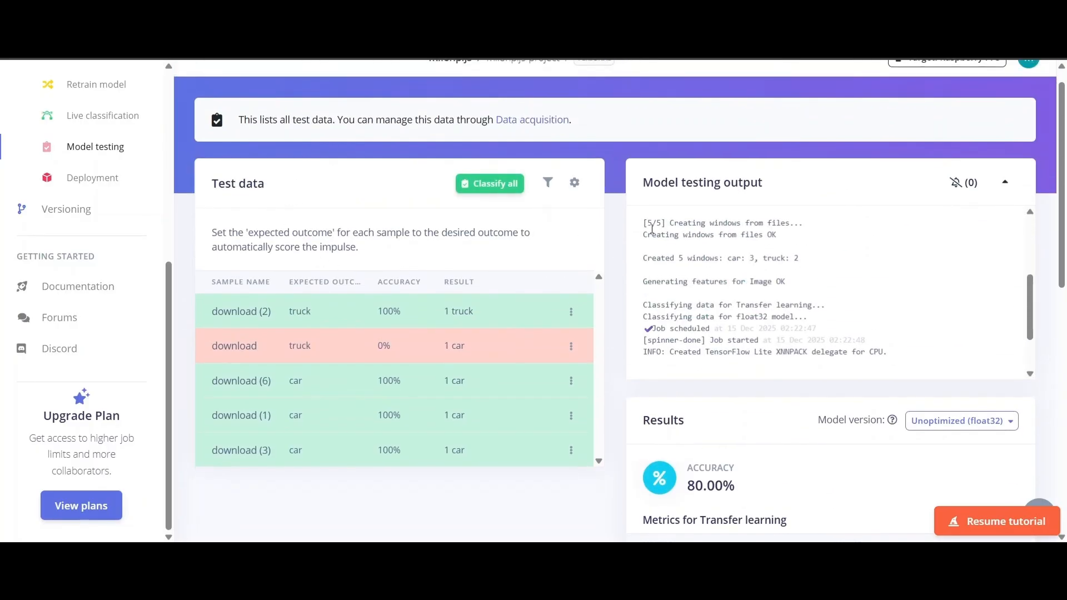
scroll(647, 222, up, 3)
scroll(626, 309, down, 5)
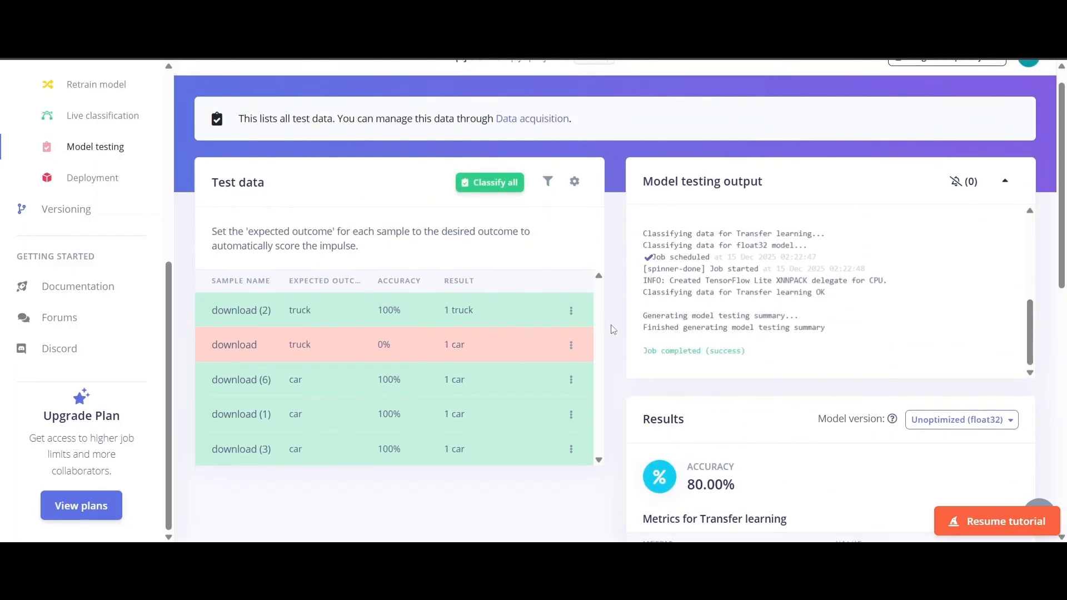
scroll(615, 329, down, 2)
scroll(632, 429, down, 3)
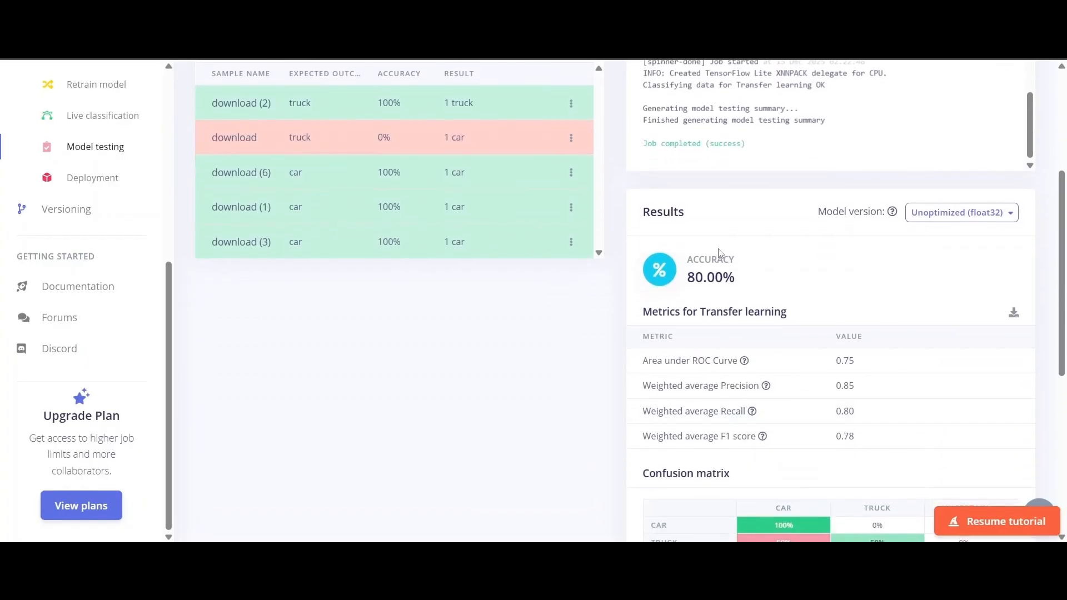
scroll(763, 358, down, 4)
scroll(778, 267, down, 1)
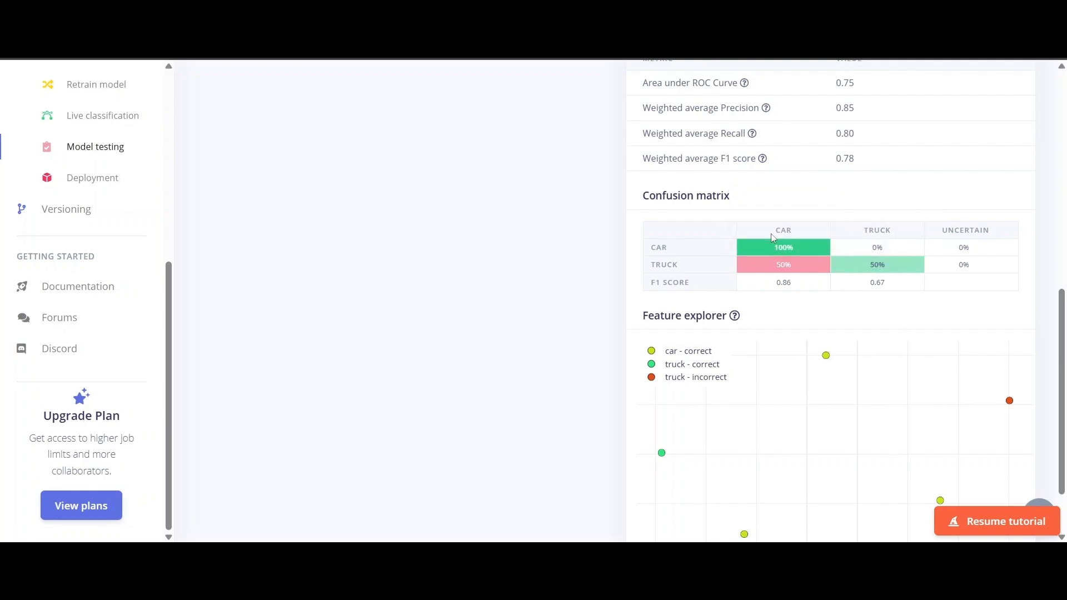
scroll(772, 236, down, 1)
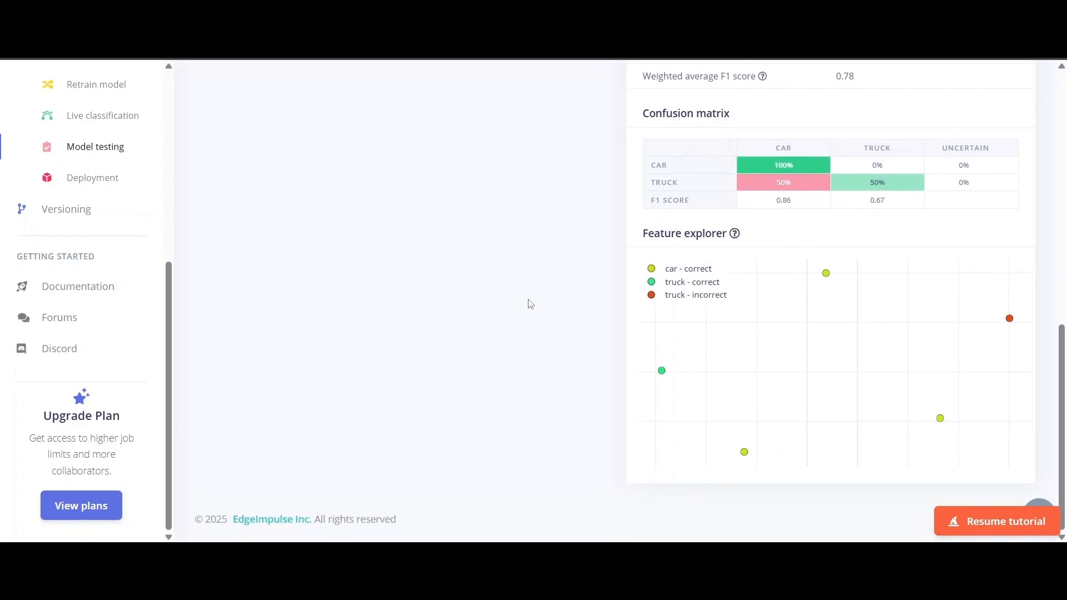
scroll(528, 348, up, 10)
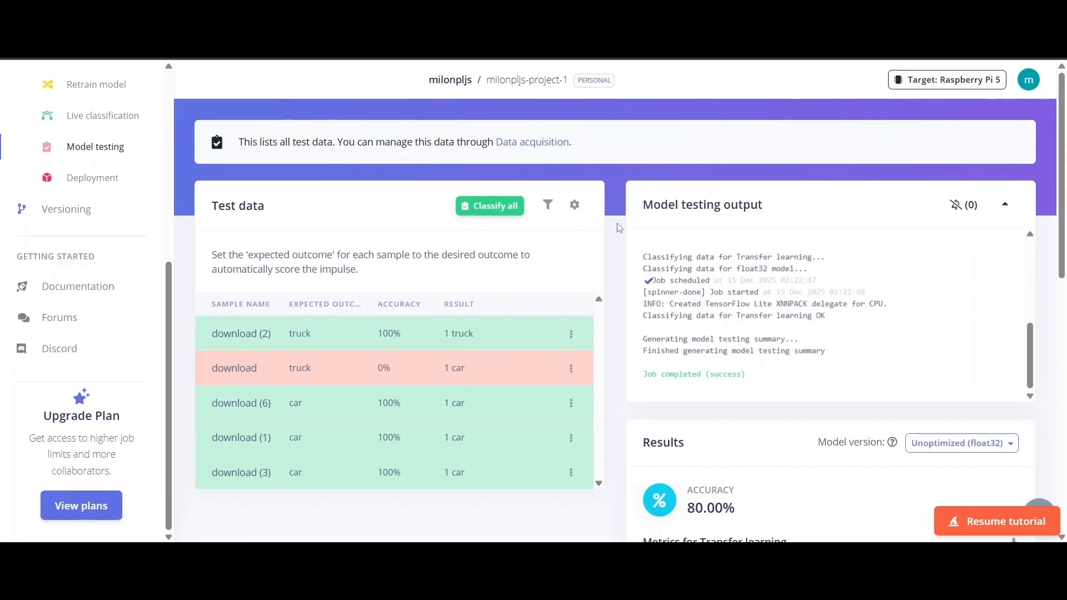
click(103, 180)
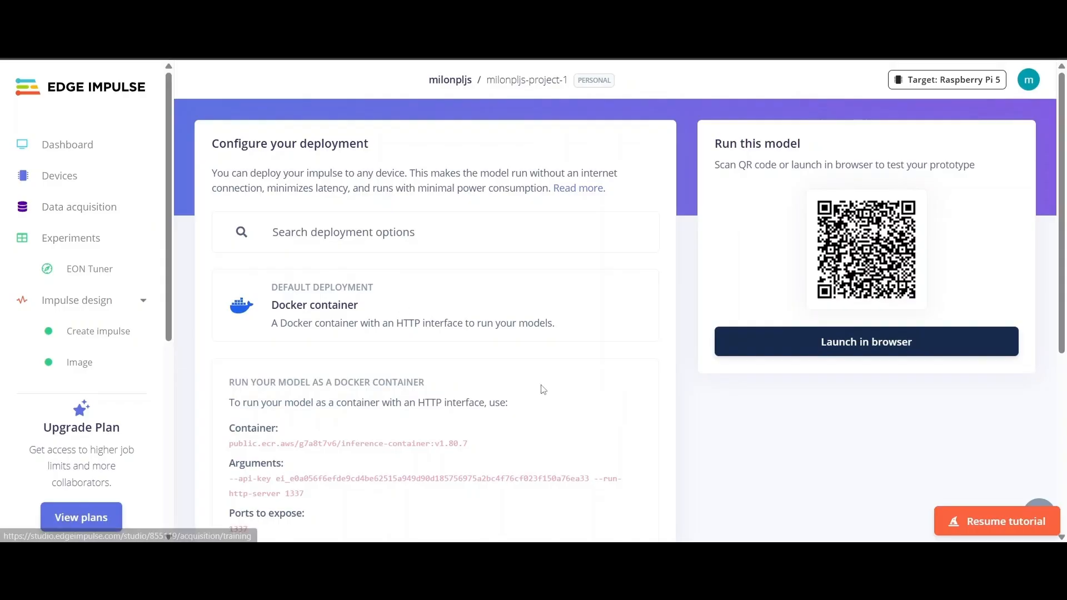
- Browse the deployment options list and choose Docker container as the target
click(376, 231)
scroll(334, 311, down, 5)
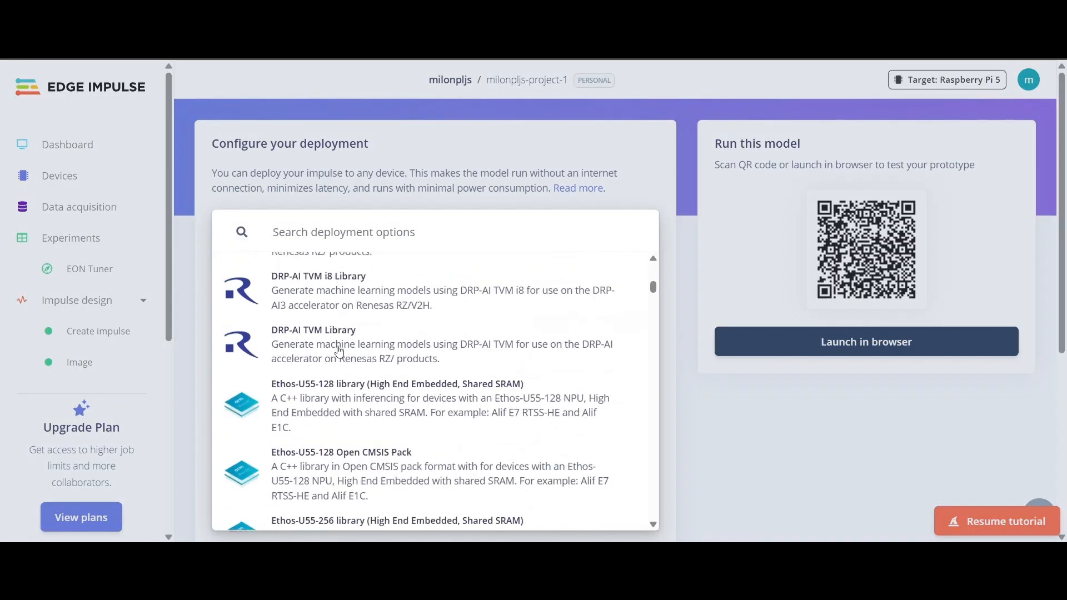
scroll(339, 351, up, 5)
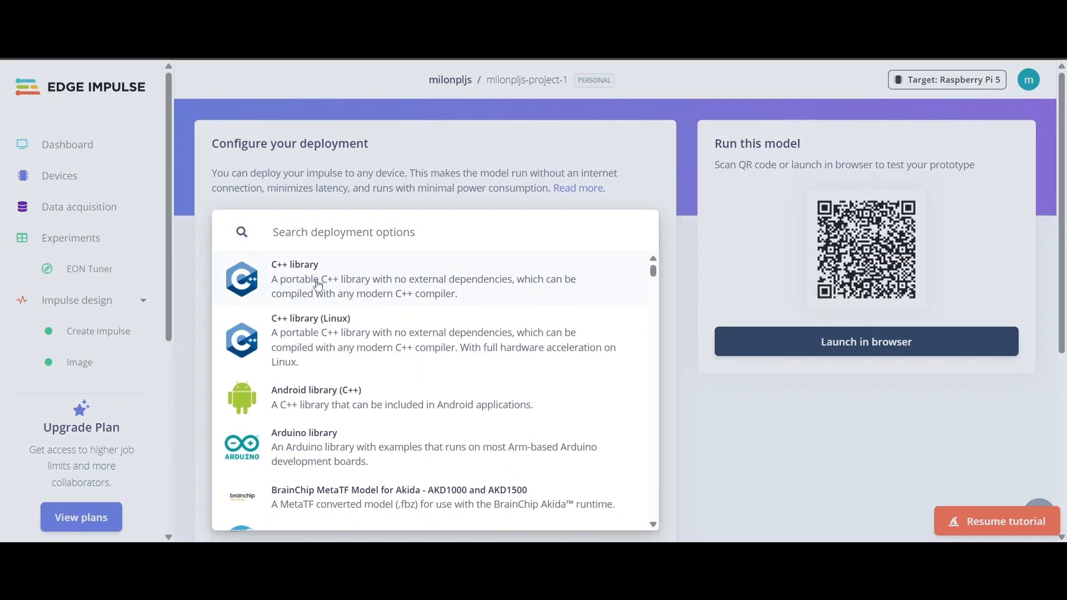
scroll(318, 336, down, 3)
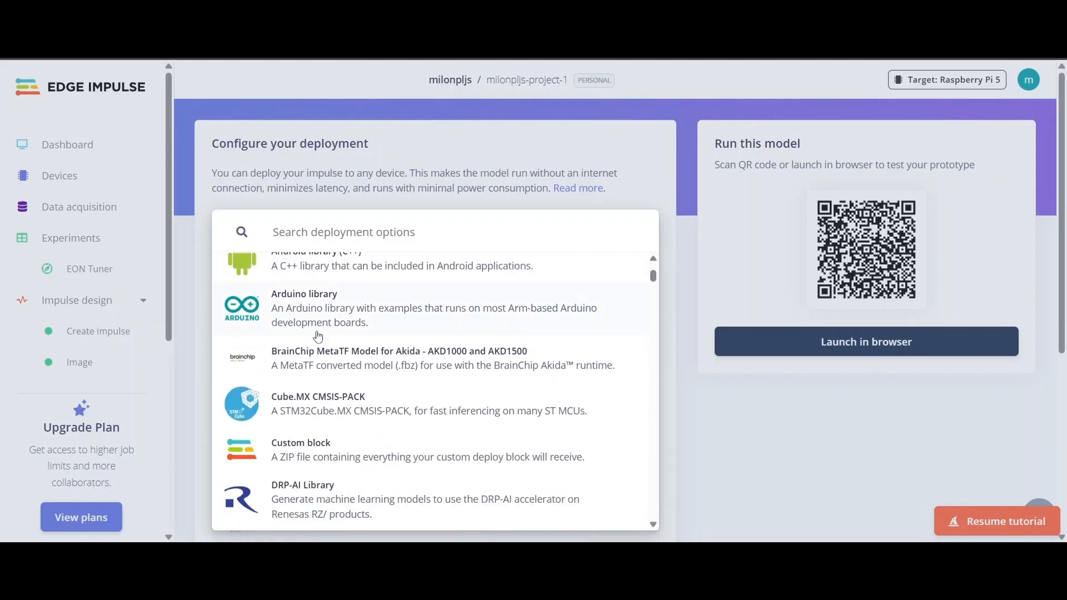
scroll(305, 322, down, 5)
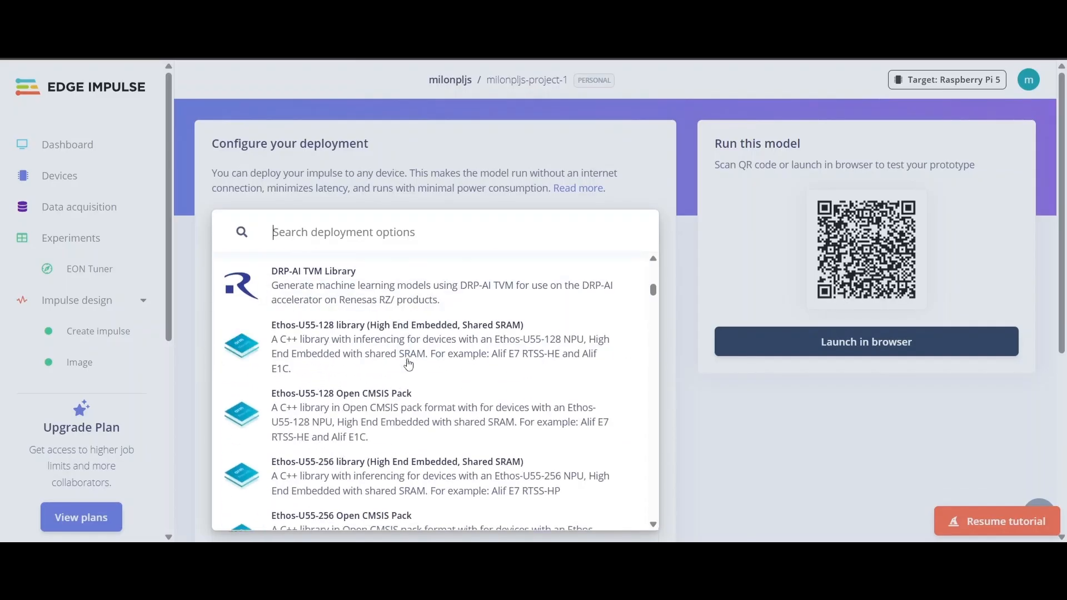
scroll(409, 364, down, 8)
scroll(408, 358, down, 15)
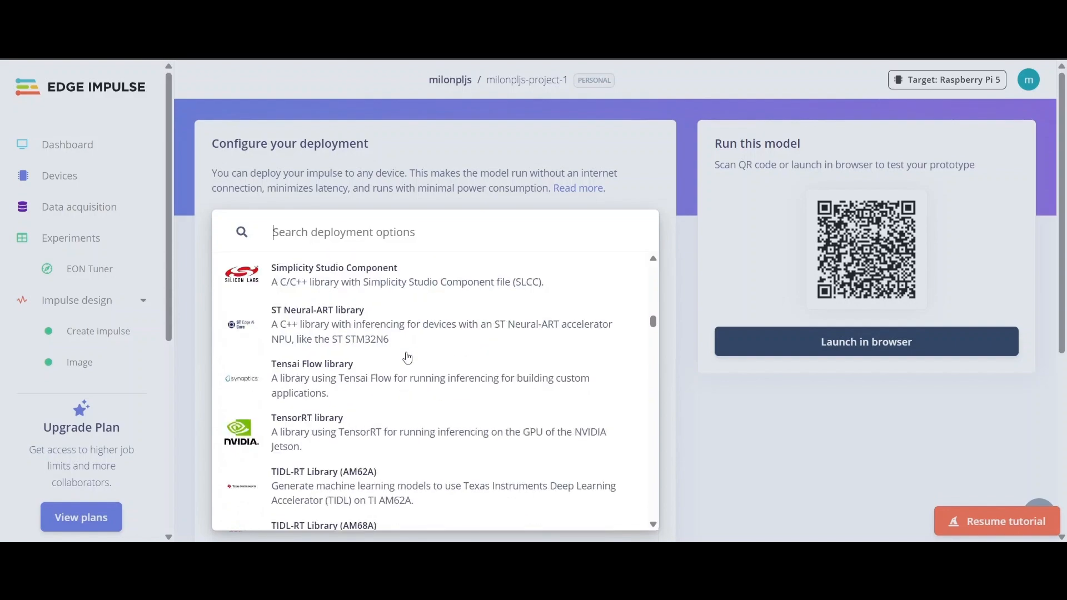
scroll(362, 389, up, 2)
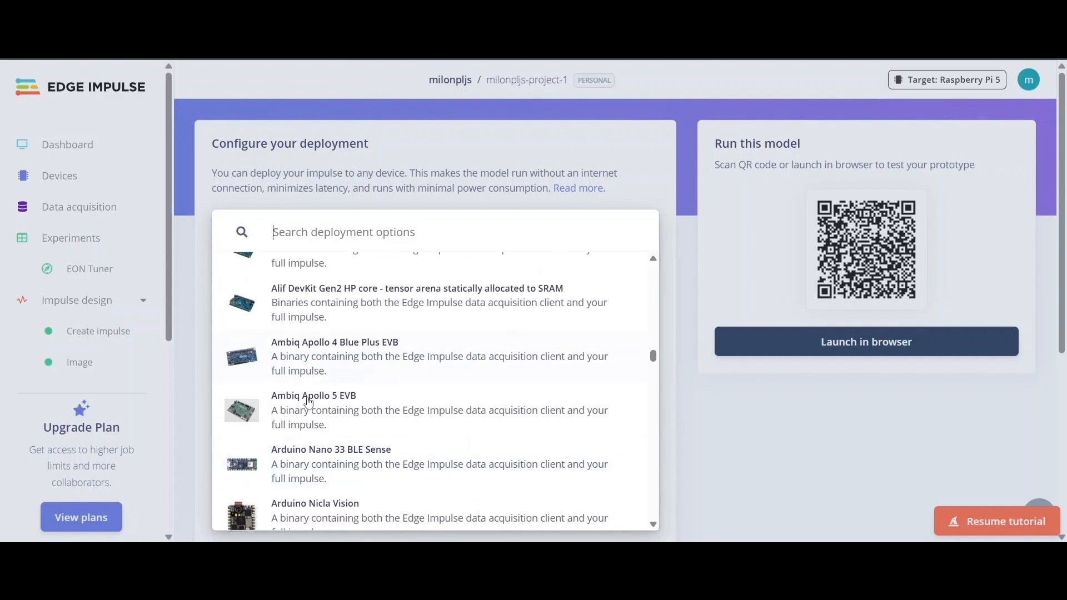
scroll(300, 367, up, 4)
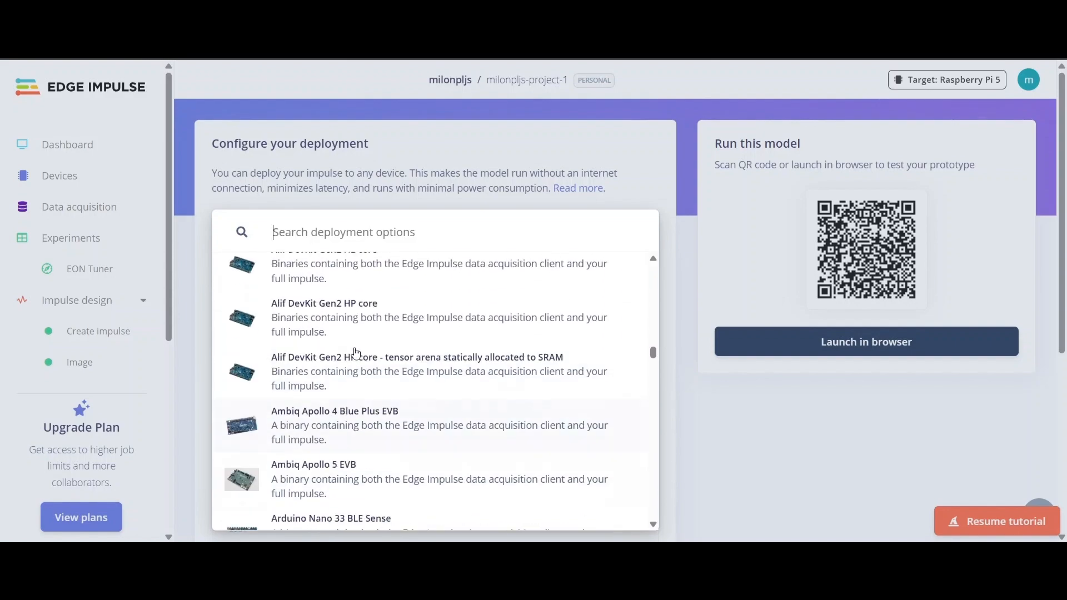
scroll(365, 345, down, 5)
scroll(365, 344, down, 20)
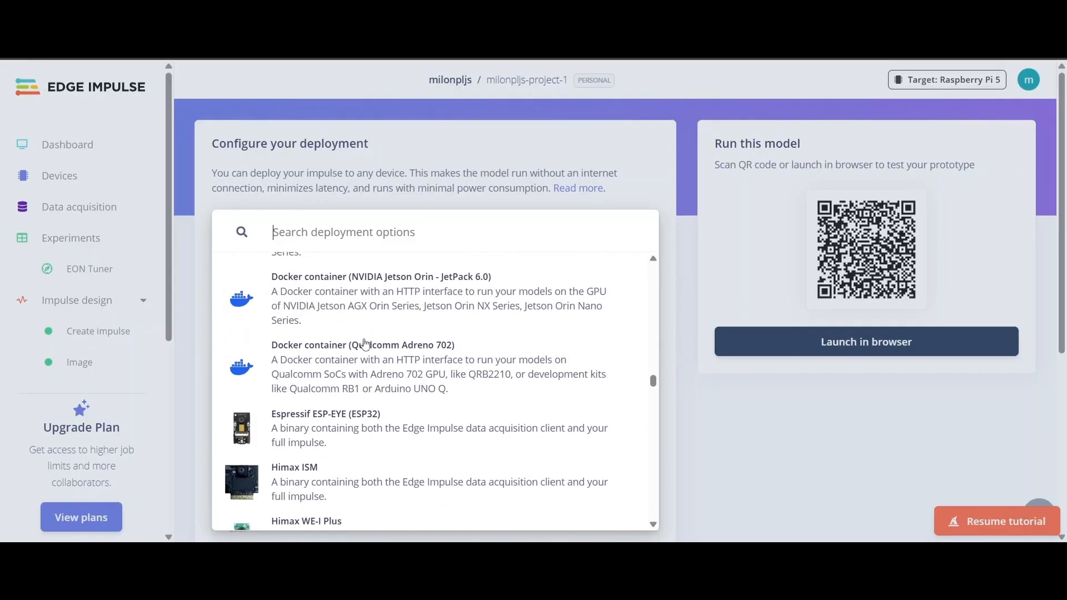
scroll(365, 344, down, 5)
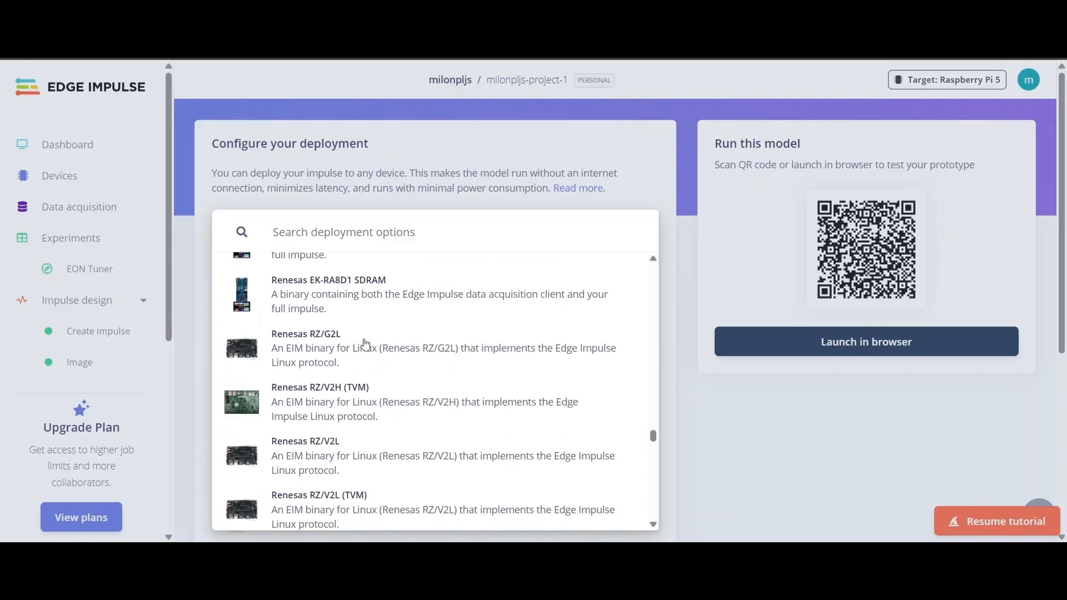
scroll(365, 344, up, 15)
scroll(365, 344, up, 4)
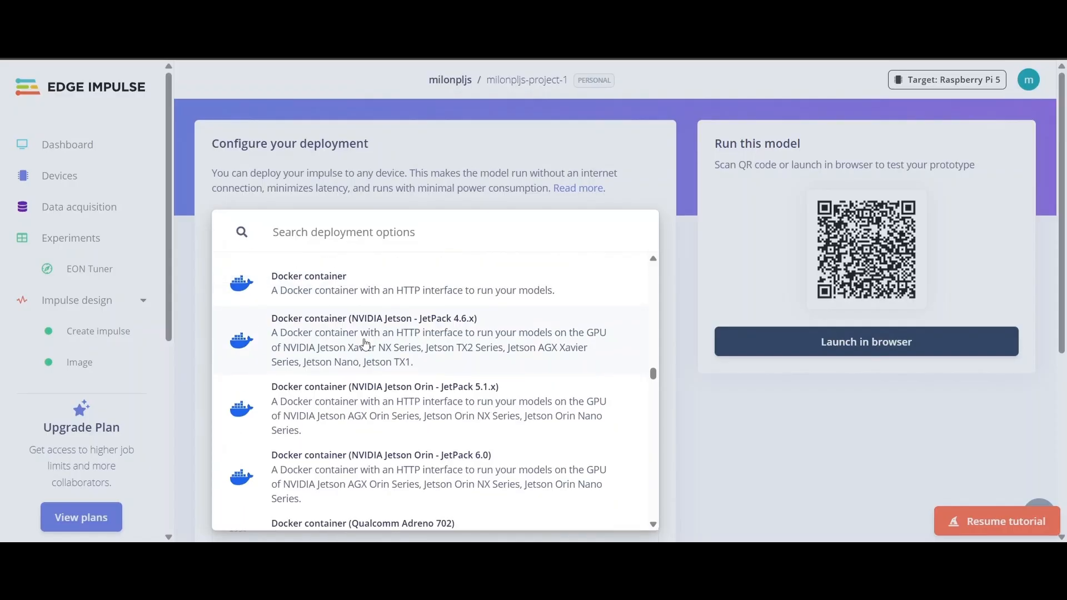
scroll(311, 383, down, 1)
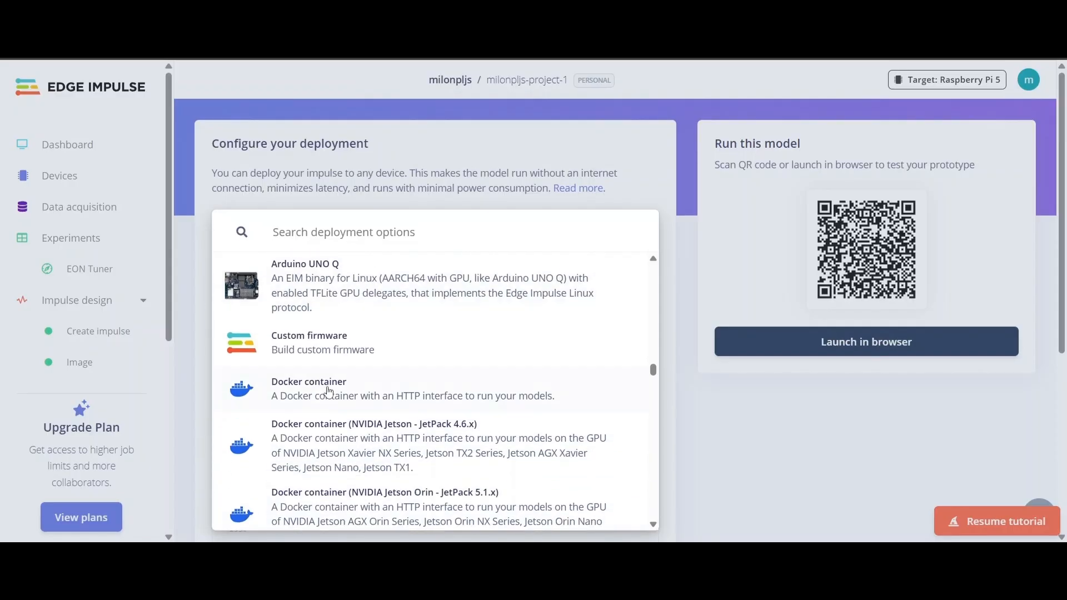
click(297, 389)
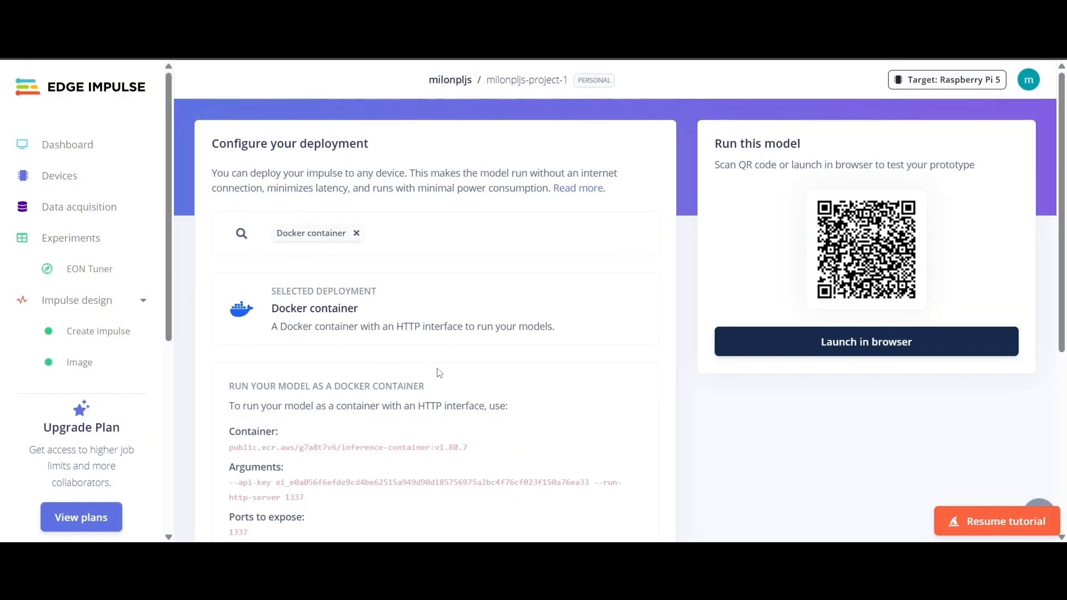
- Point out the docker run command's --rm -it flags and -p 1337:1337 port mapping
scroll(289, 368, down, 4)
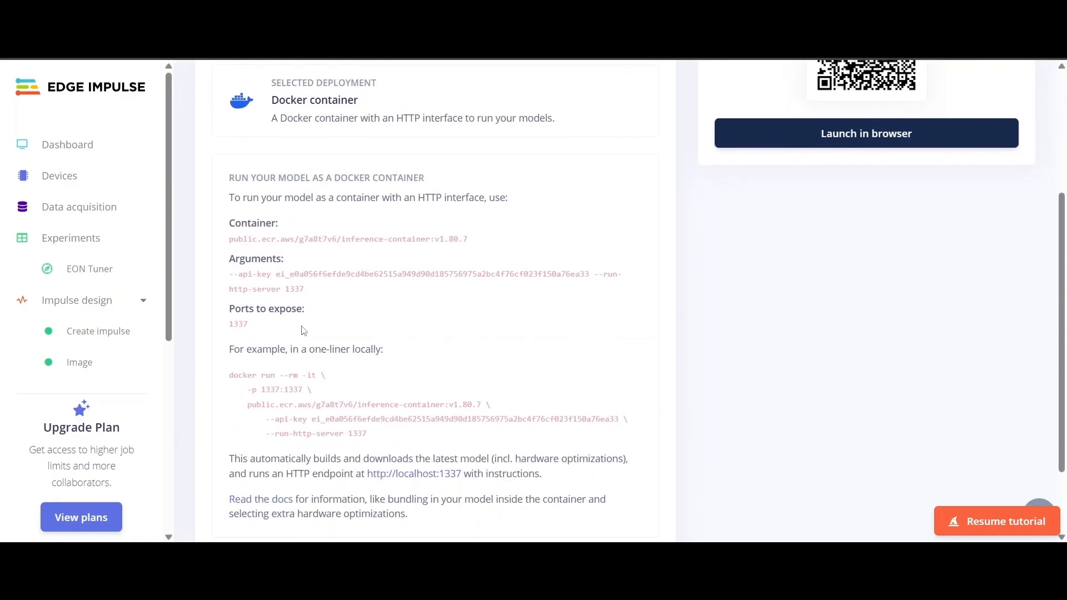
scroll(333, 333, down, 2)
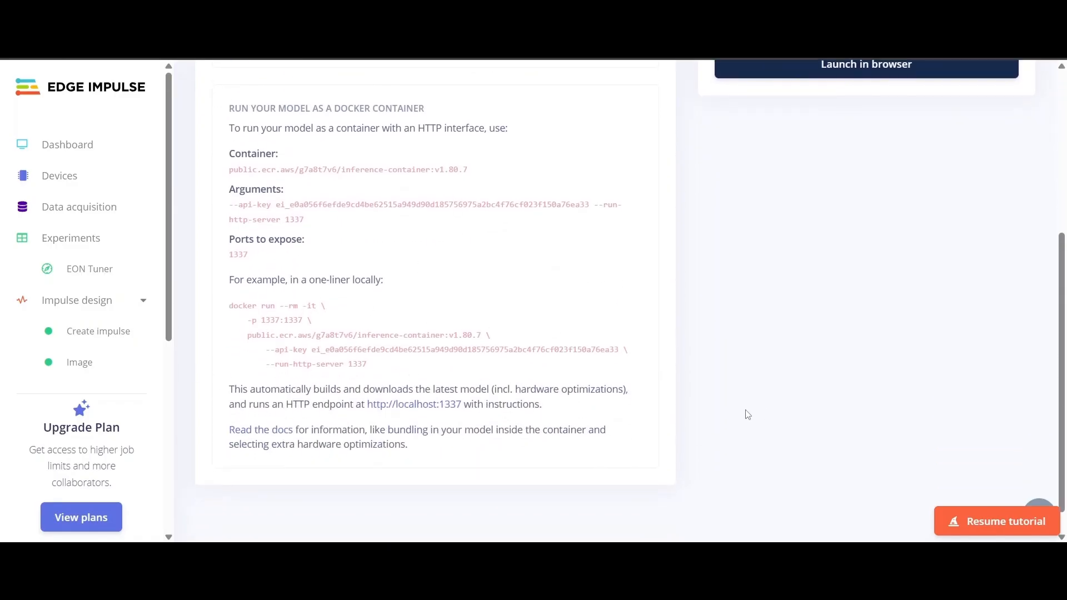
scroll(778, 384, up, 5)
scroll(440, 239, down, 4)
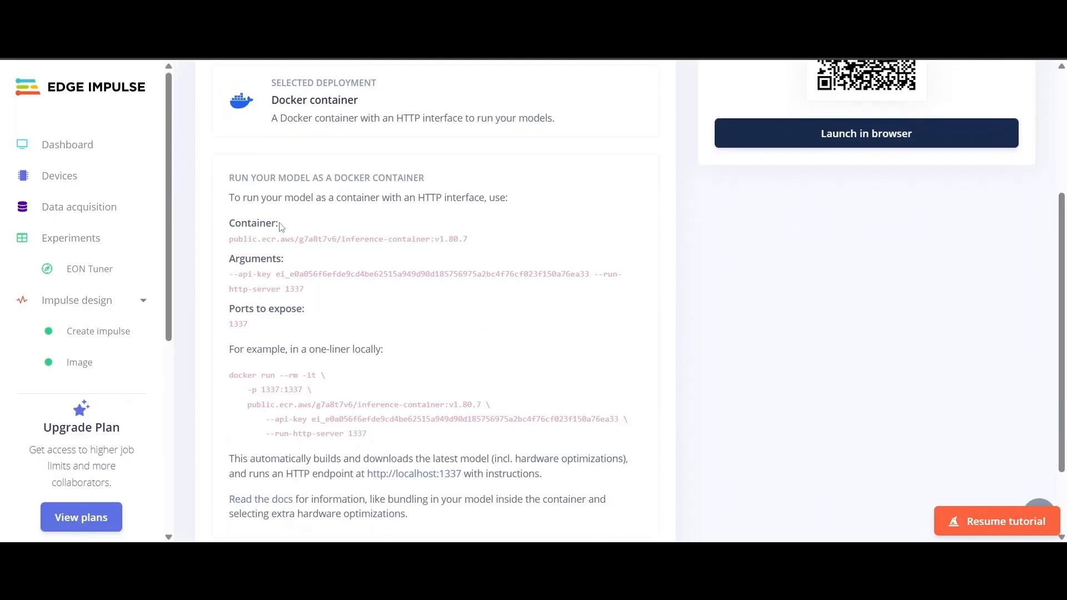
drag(226, 381, 387, 440)
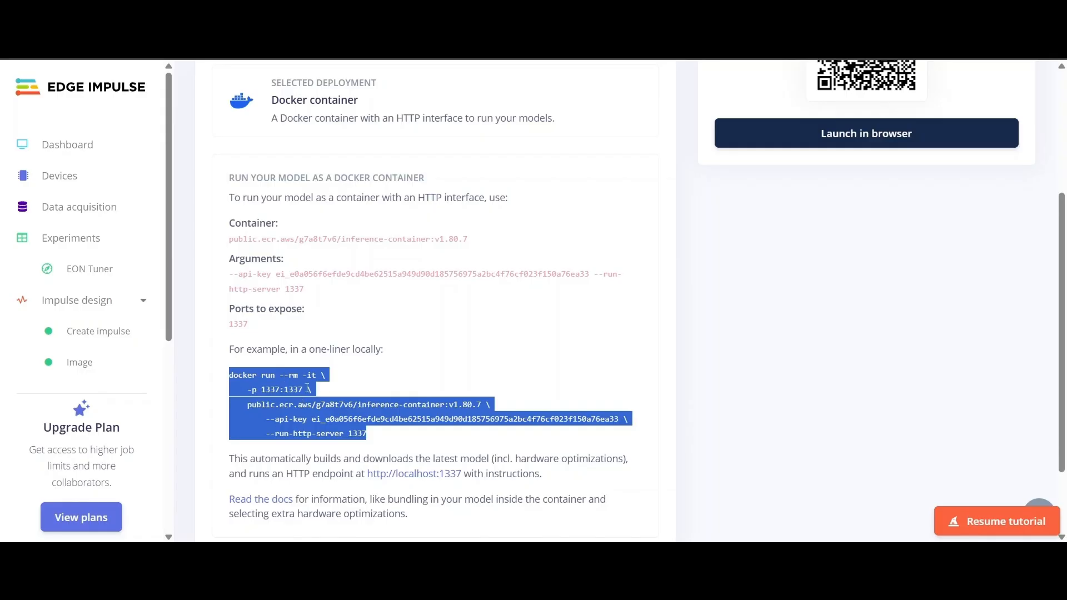
click(329, 406)
drag(261, 375, 317, 376)
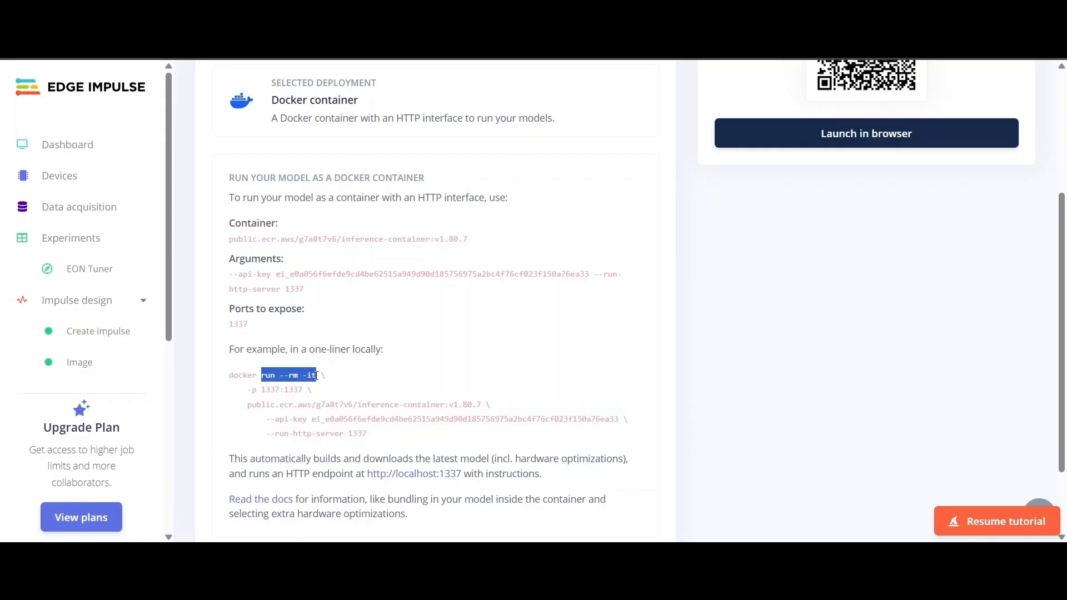
click(286, 403)
drag(248, 392, 304, 389)
click(305, 420)
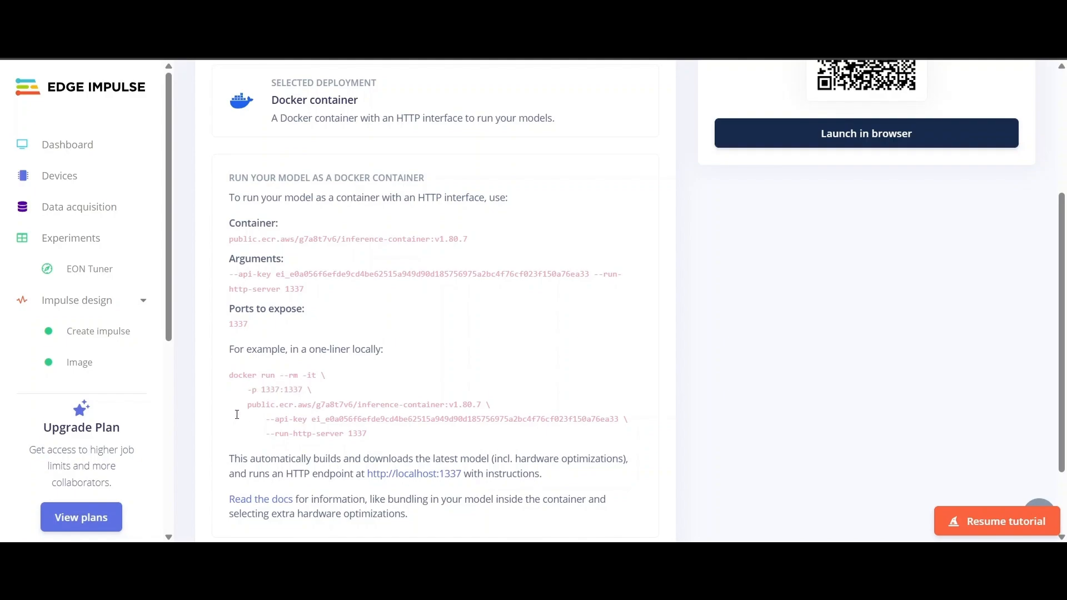
- Point out the container image name, API key argument and --run-http-server 1337 line
drag(237, 415, 484, 405)
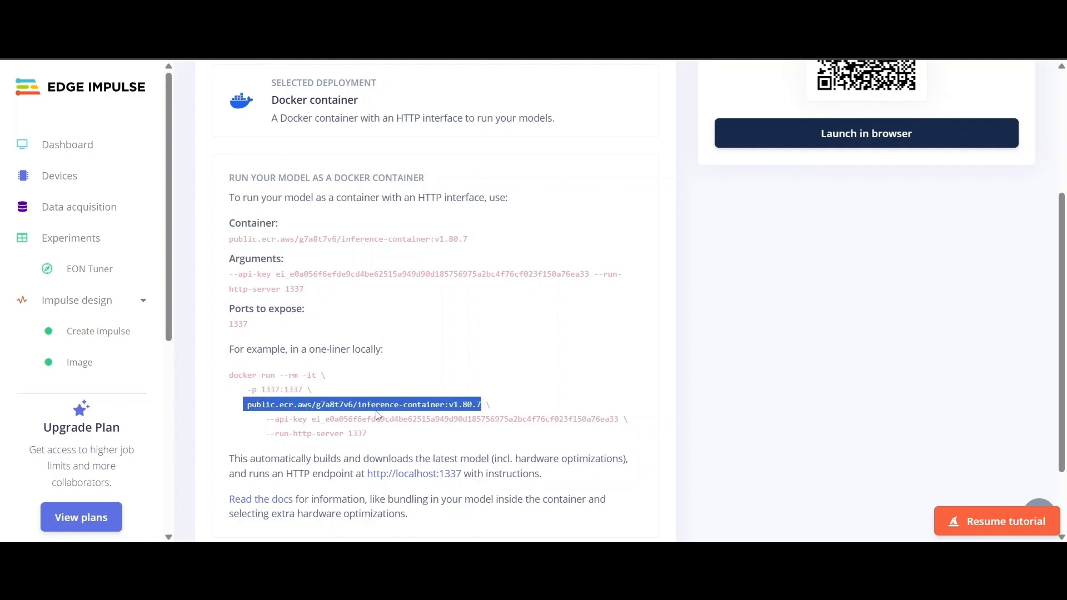
drag(267, 420, 619, 419)
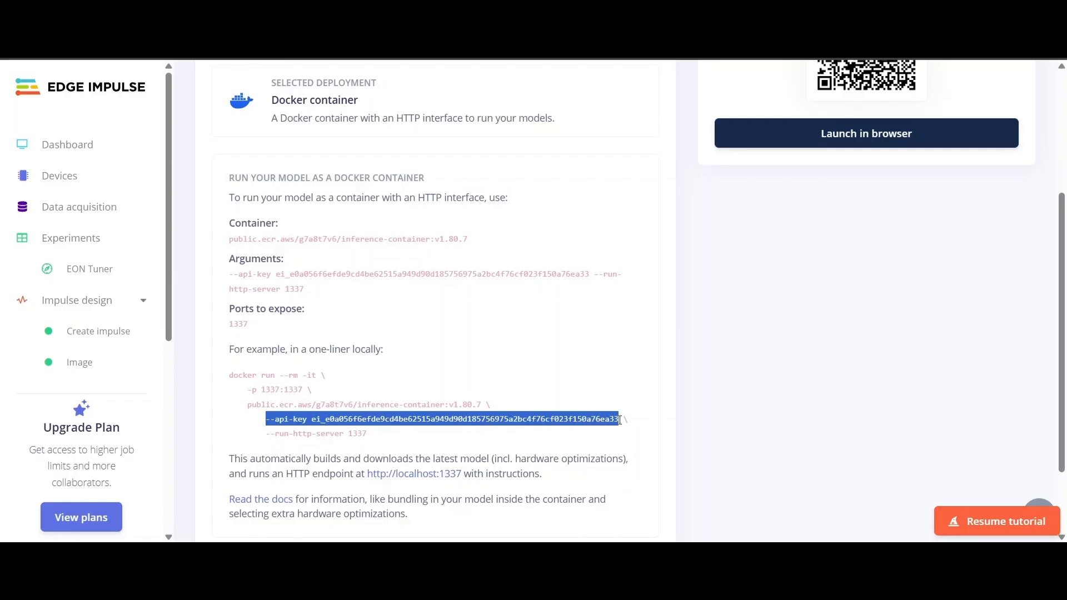
drag(267, 433, 387, 439)
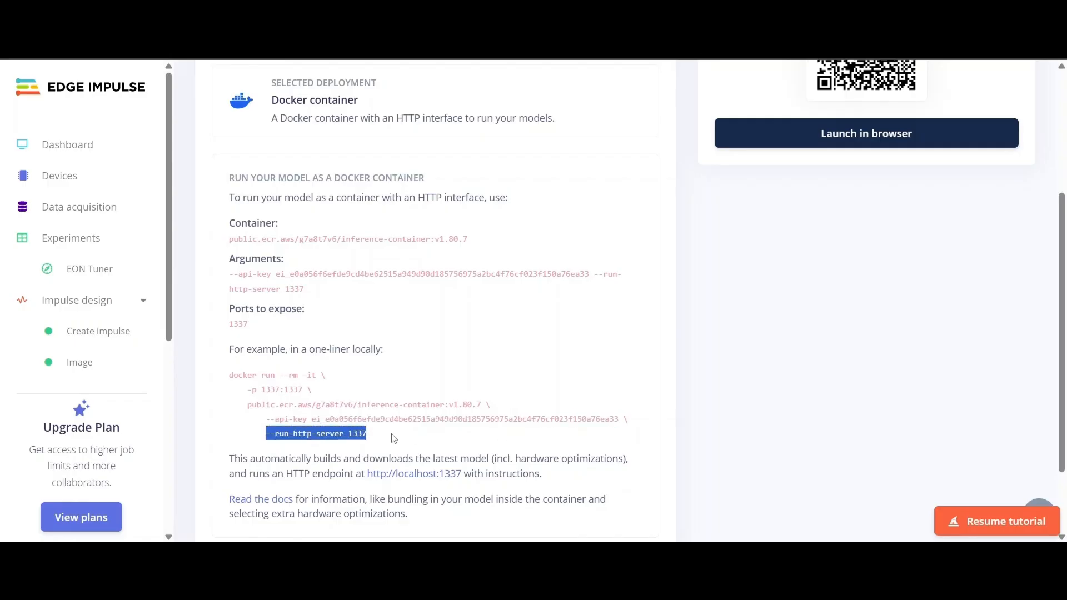
click(307, 410)
drag(313, 433, 426, 444)
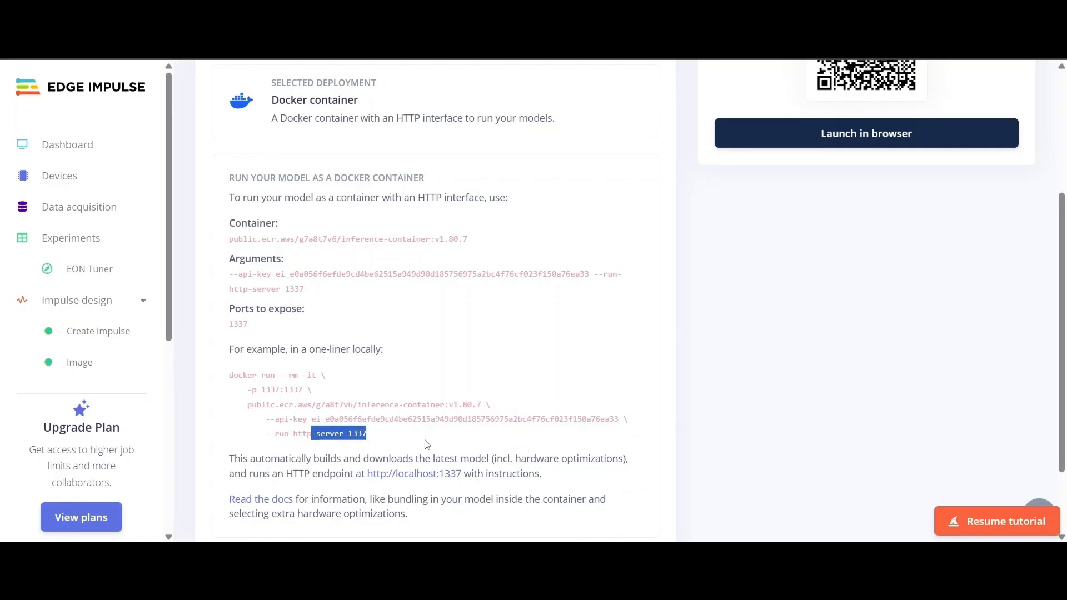
click(426, 444)
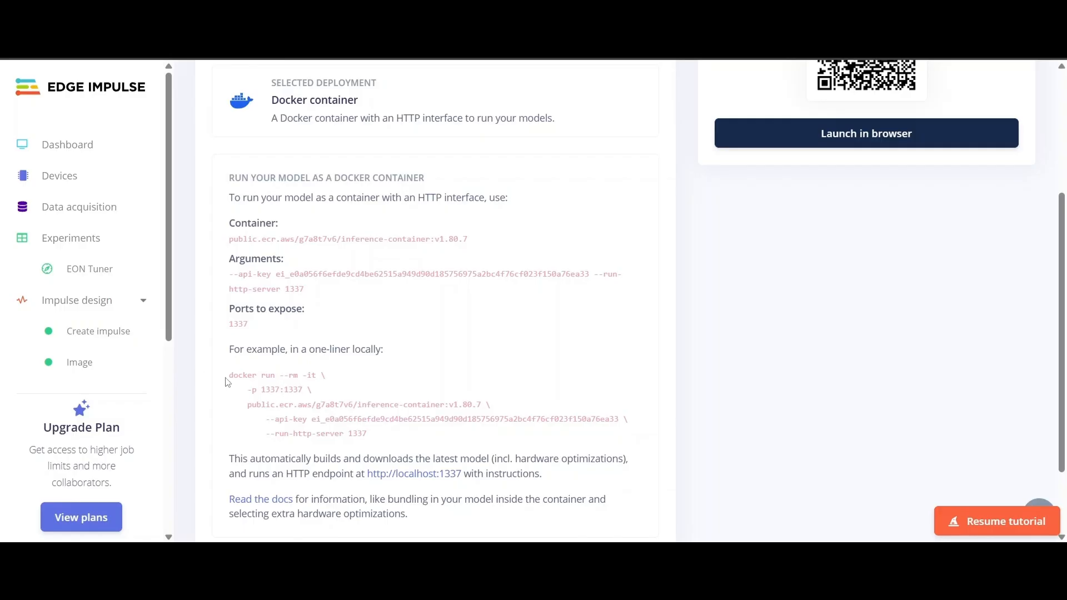
- Select the whole docker run one-liner for copying
scroll(539, 176, up, 4)
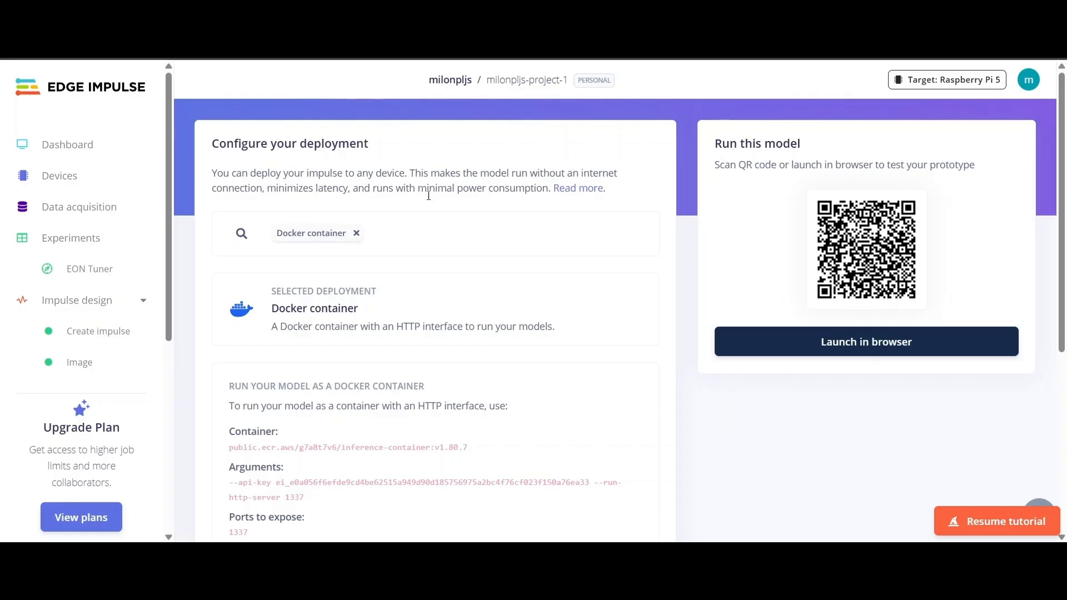
scroll(428, 195, down, 6)
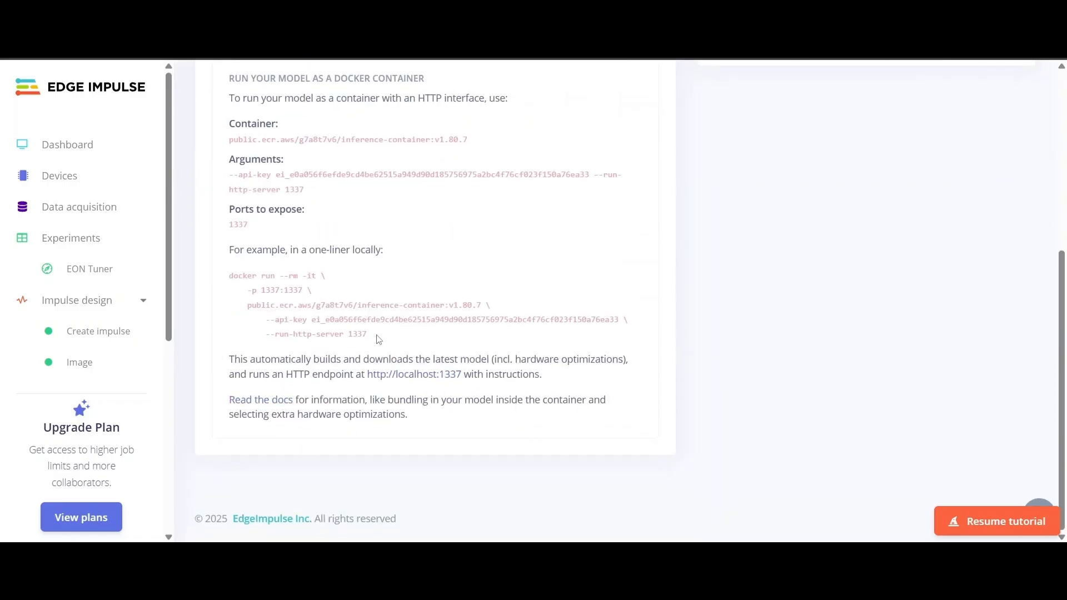
drag(377, 337, 217, 277)
key(ctrl+c)
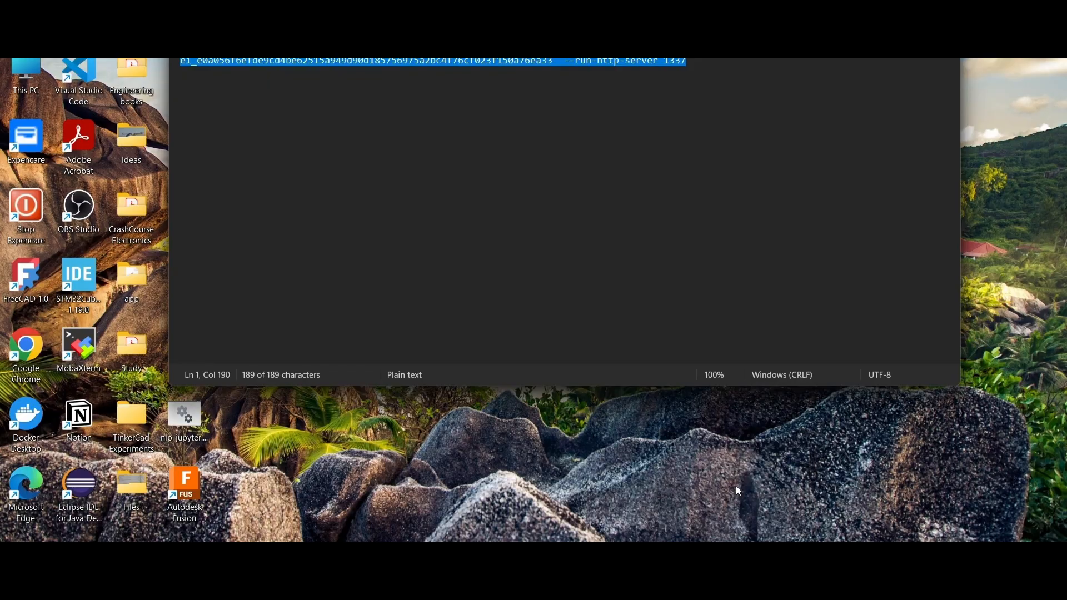
- Paste the copied docker command into Notepad, replacing its existing text
click(736, 486)
key(ctrl+a)
key(ctrl+v)
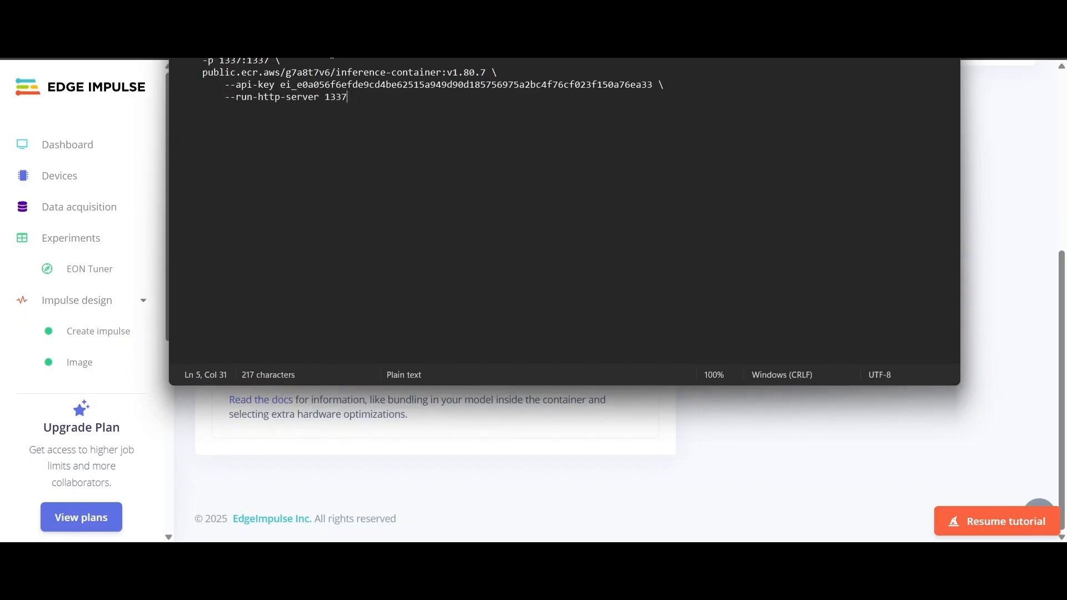
- Remove the backslashes and line breaks so the docker command becomes one line, then select it
click(281, 66)
key(BackSpace)
drag(199, 61, 180, 60)
key(BackSpace)
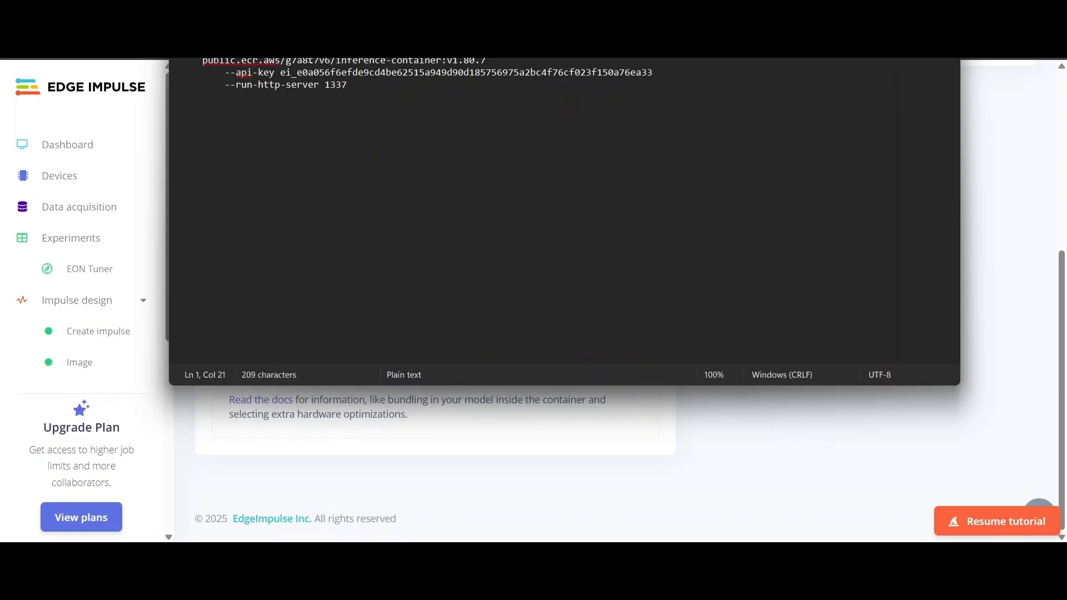
drag(204, 62, 352, 50)
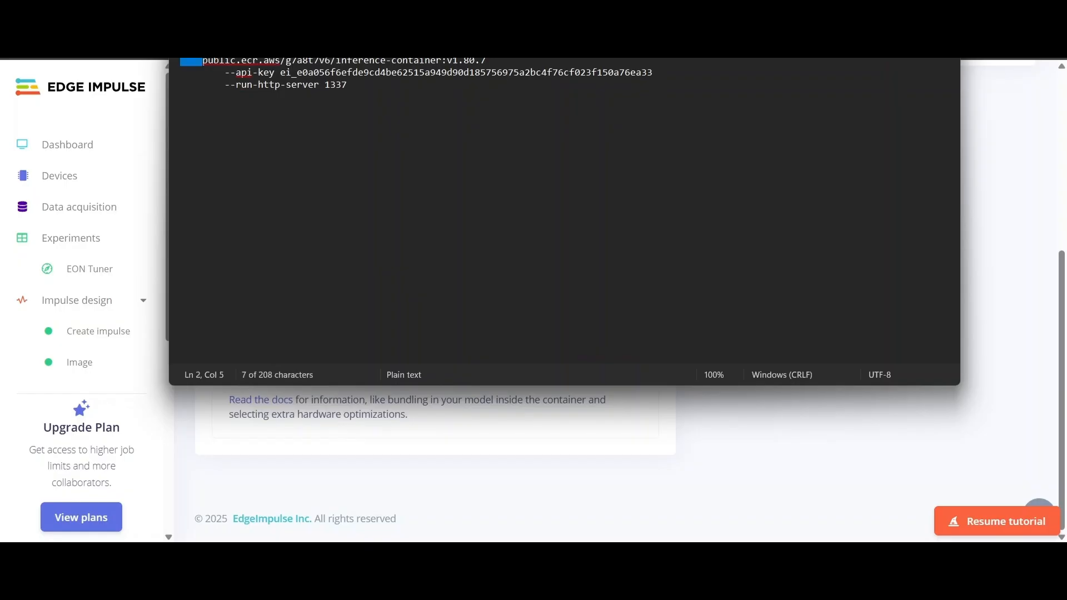
key(BackSpace)
drag(227, 60, 180, 62)
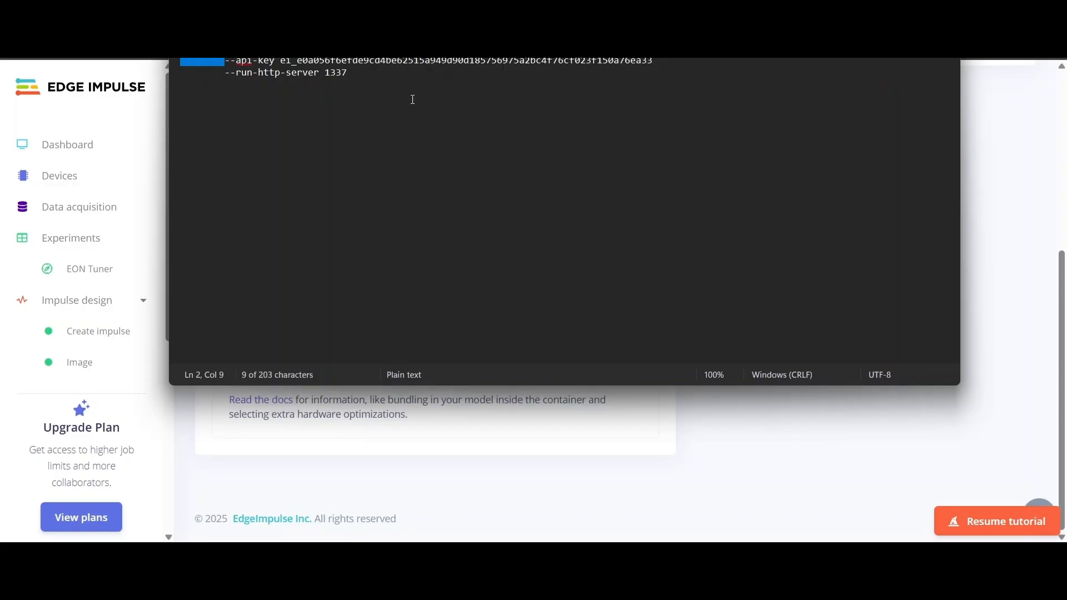
key(BackSpace)
drag(227, 74, 180, 74)
key(BackSpace)
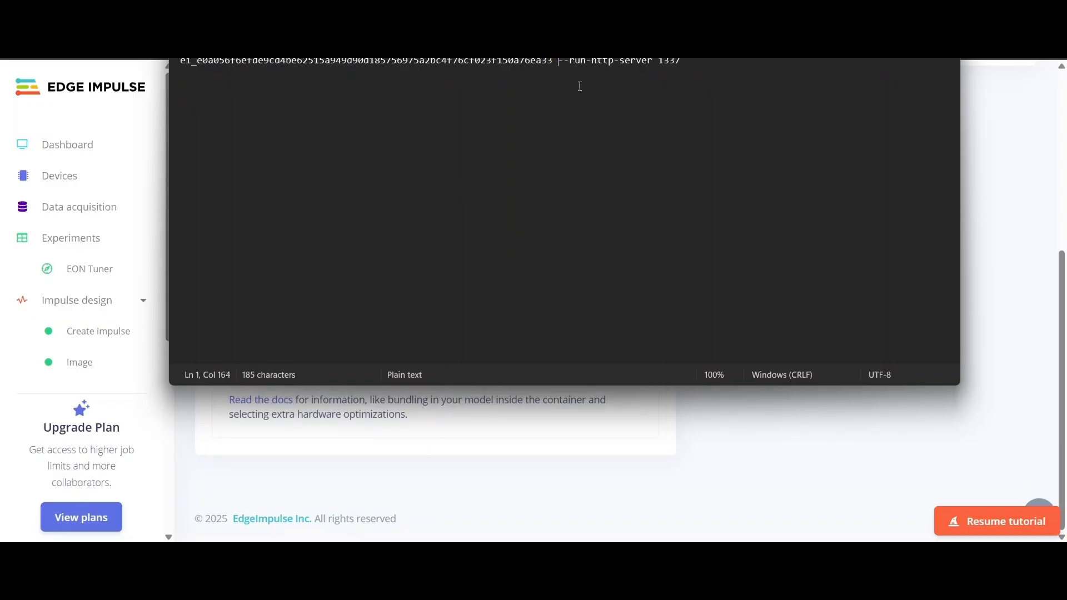
drag(692, 60, 134, 58)
- Minimize Notepad and launch Command Prompt by searching for cmd
click(877, 58)
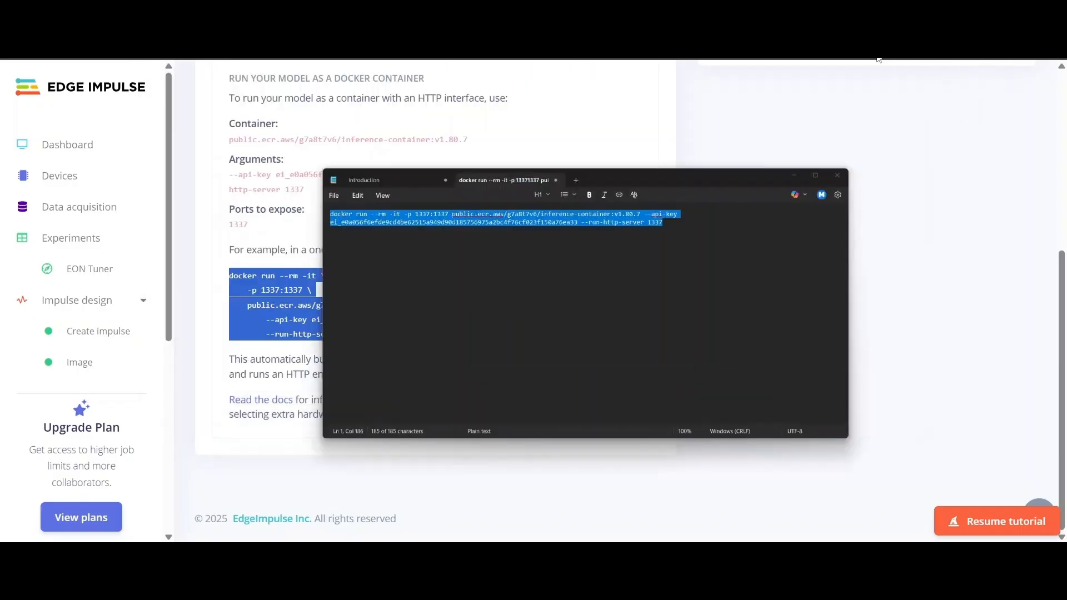
key(super)
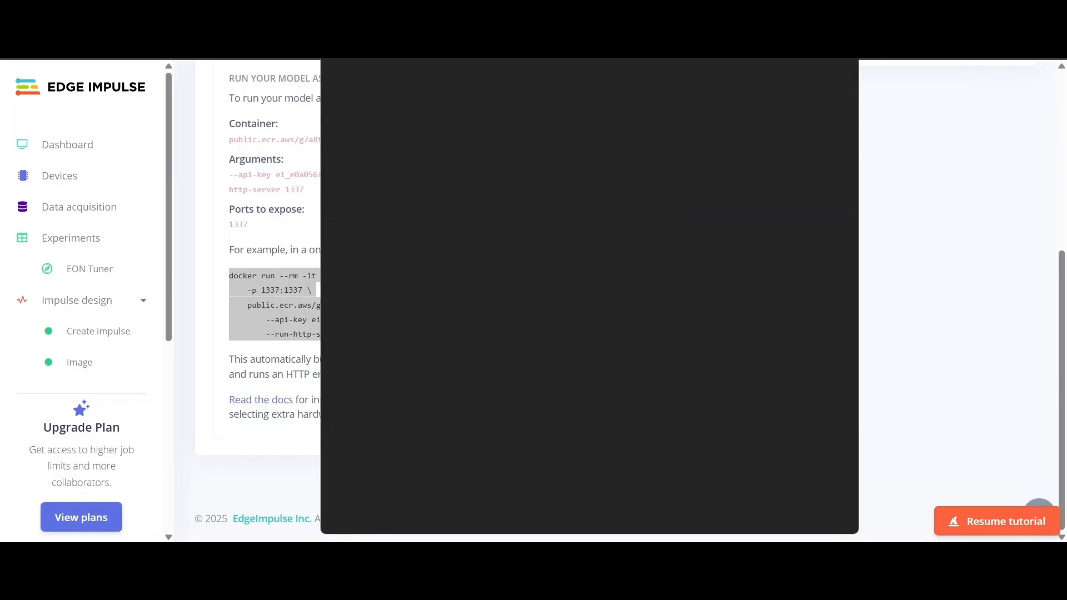
text(cmd)
key(Return)
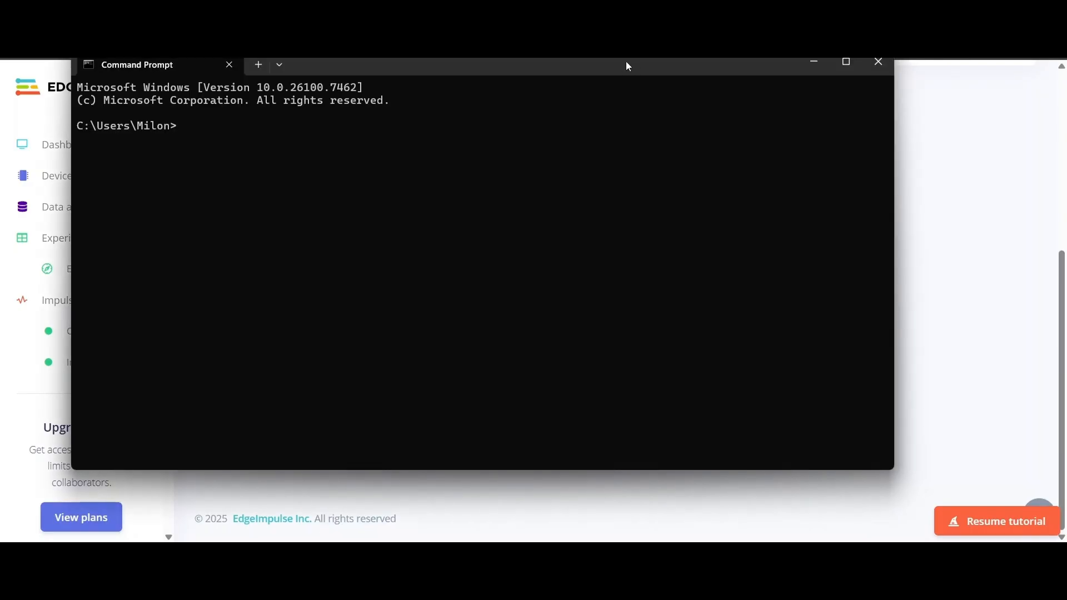
- Run the pasted docker command in a maximized console, choosing the Unoptimized (float32) model
double_click(628, 66)
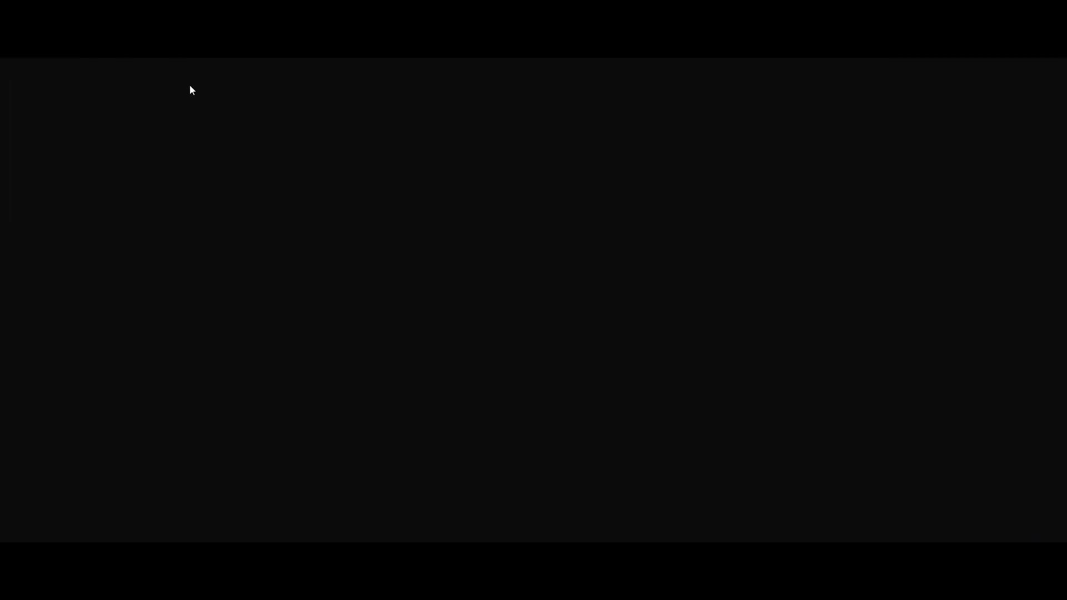
key(ctrl+v)
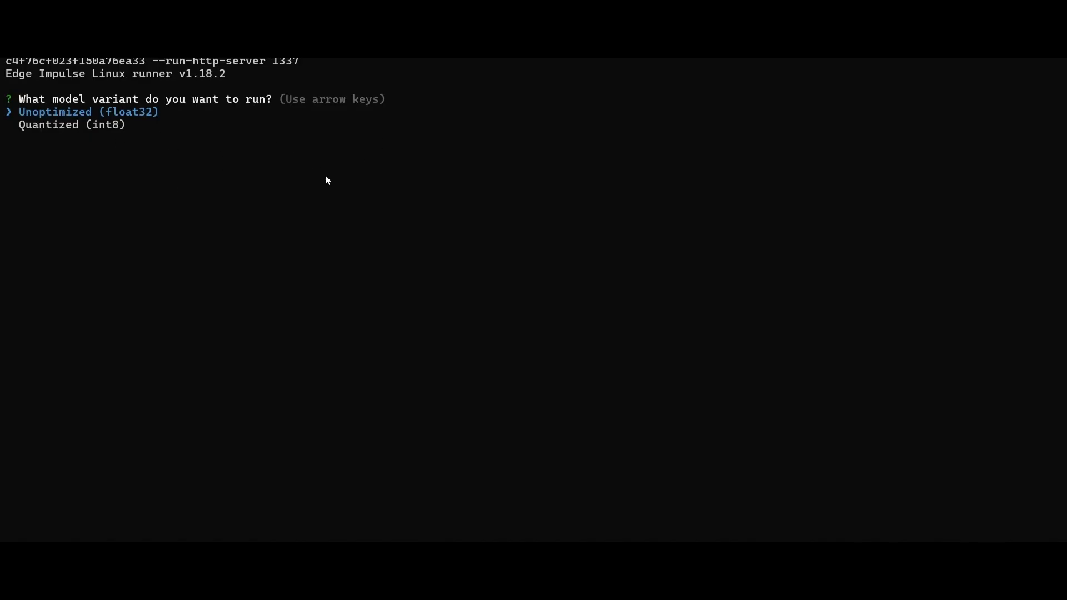
key(Return)
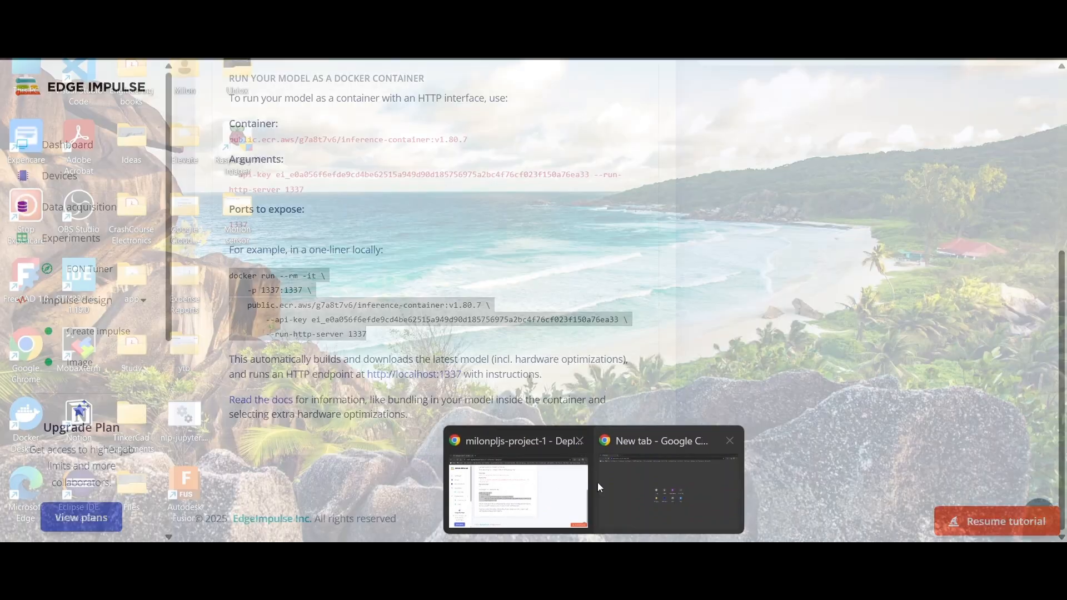
- Load the inference server at localhost:1337 in a new Chrome tab
click(595, 483)
key(ctrl+t)
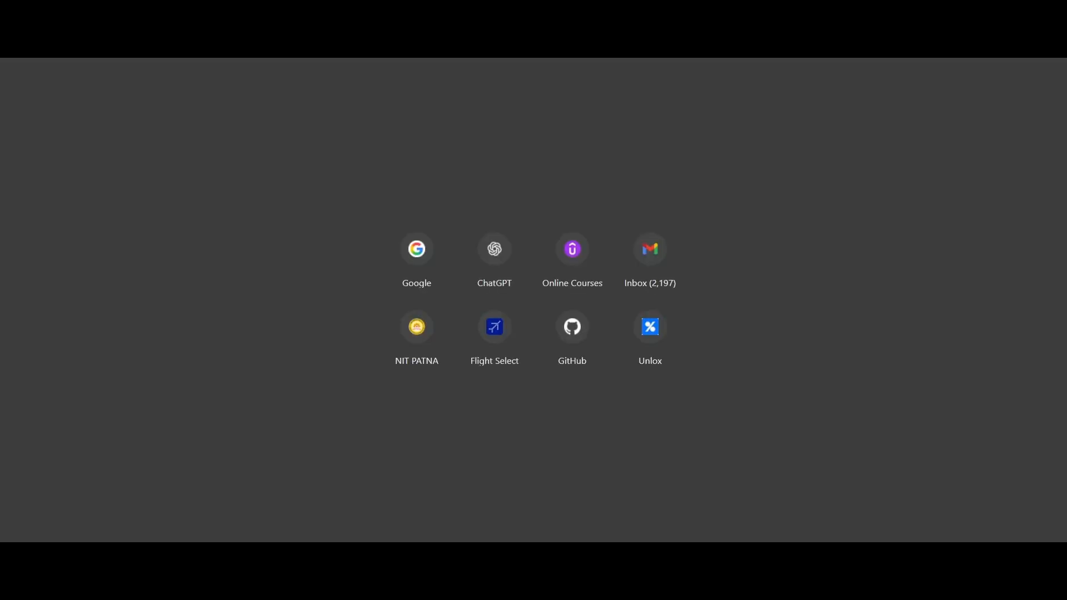
text(local)
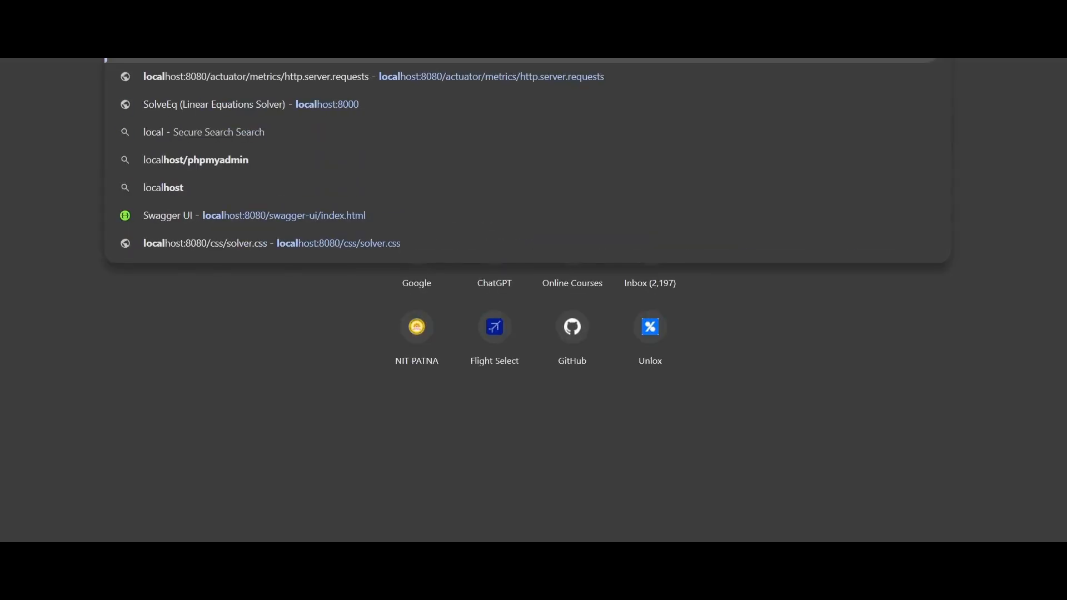
text(host:1)
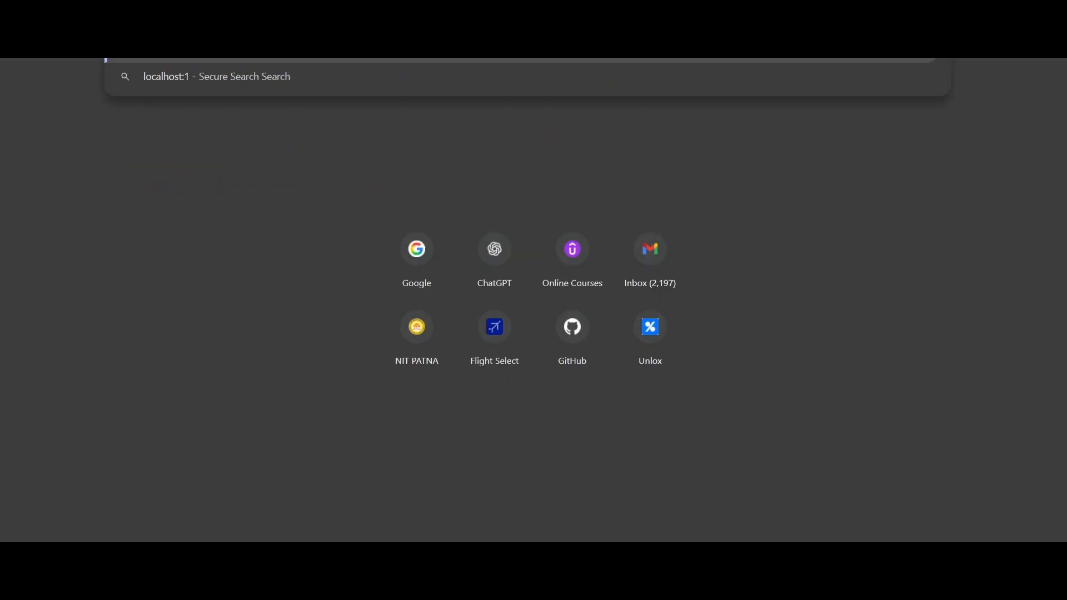
text(337)
key(Return)
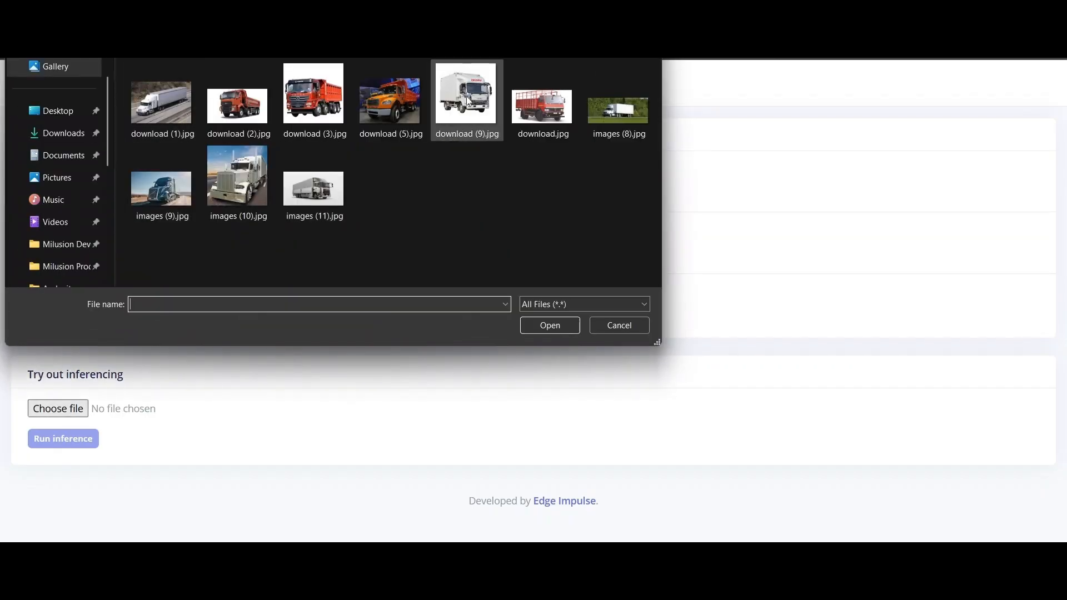
- Pick the truck image images (8).jpg and run inference on it
click(614, 112)
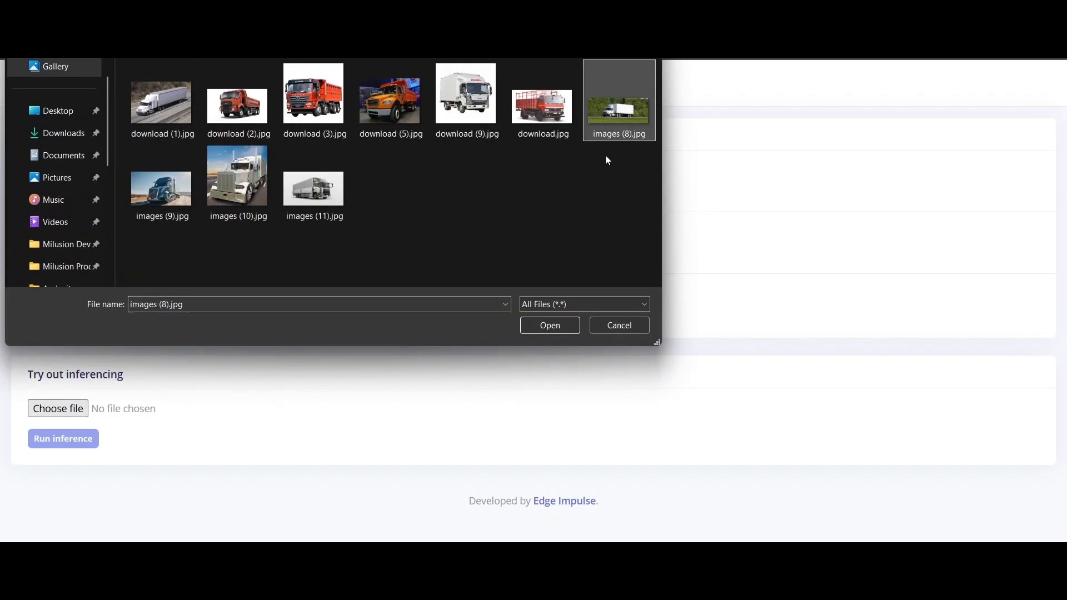
click(550, 326)
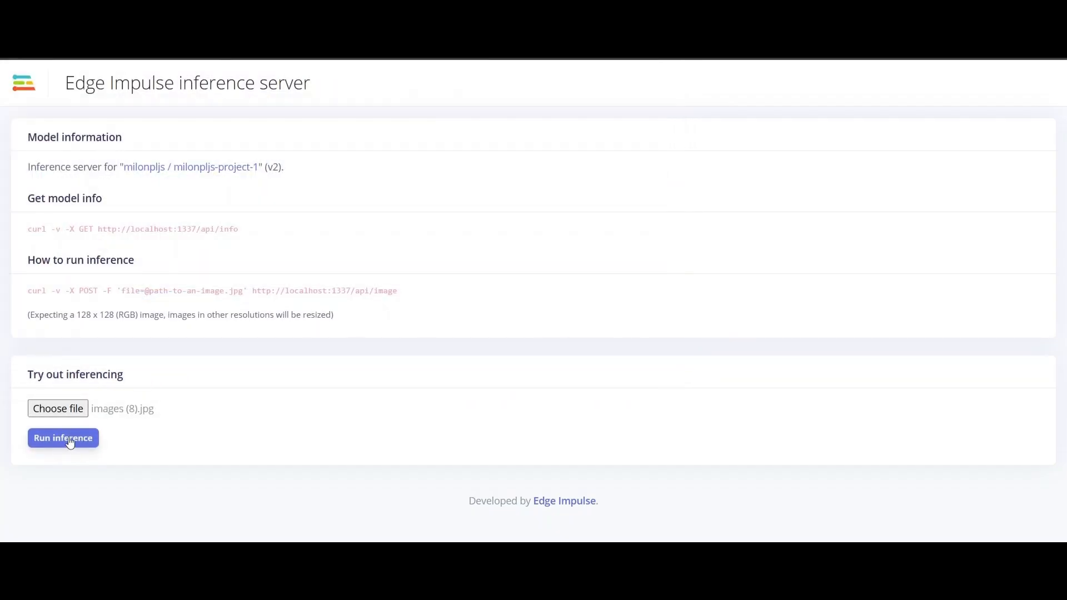
click(70, 442)
- Check the result JSON scores: truck 0.9895 versus car 0.0105
scroll(155, 245, down, 6)
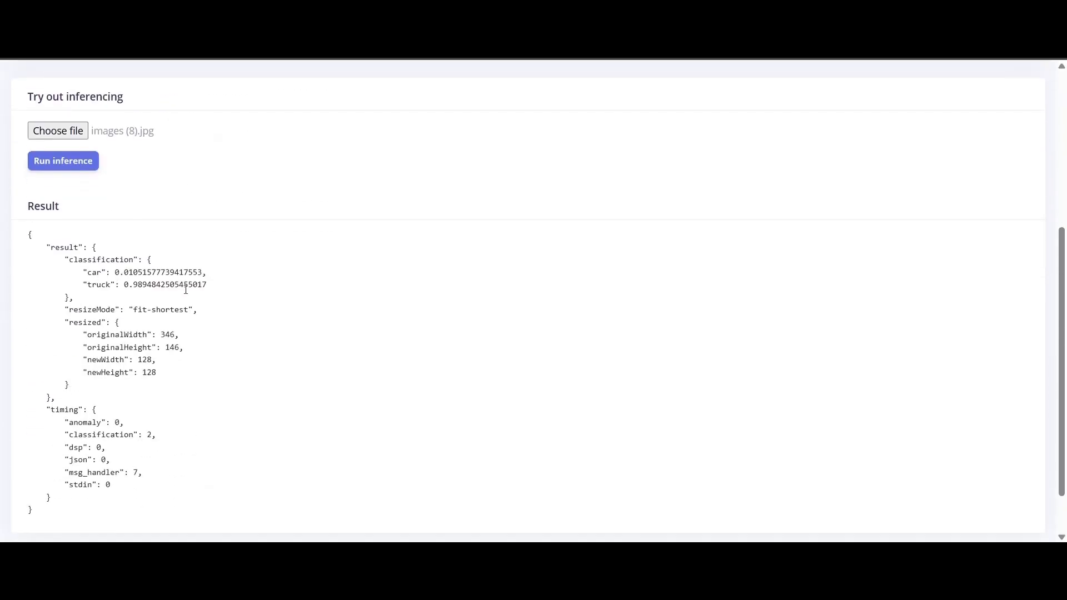
double_click(139, 224)
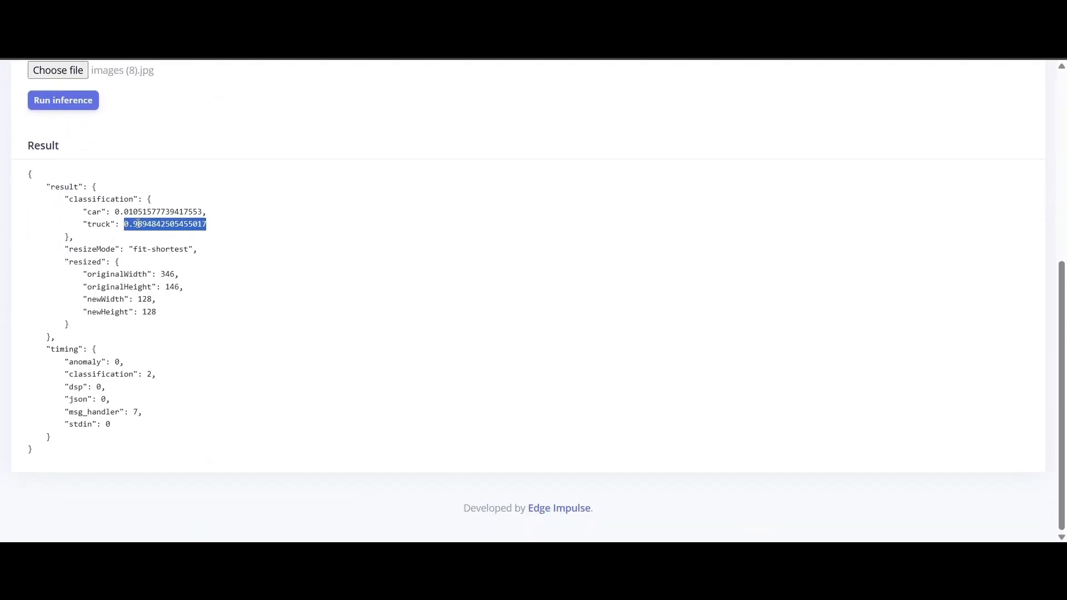
click(131, 226)
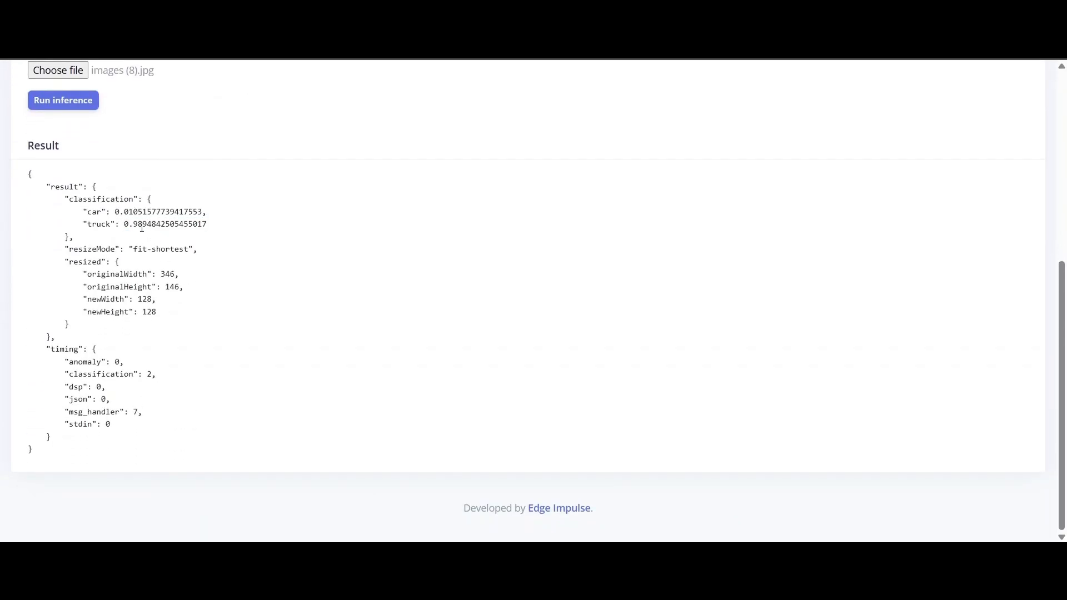
double_click(132, 212)
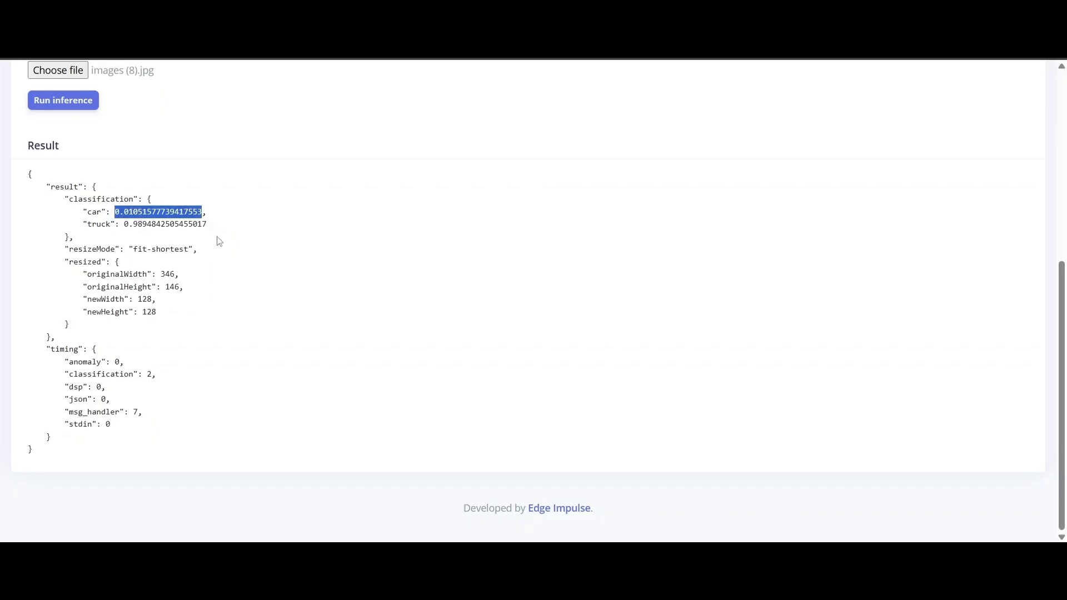
click(171, 224)
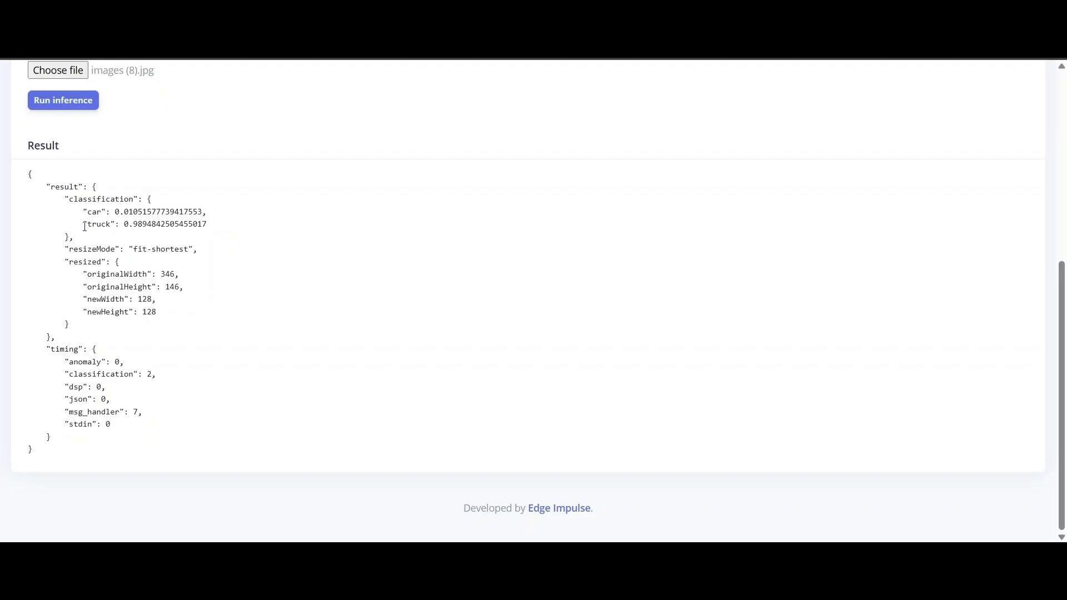
drag(84, 226, 210, 224)
click(326, 226)
scroll(240, 228, up, 4)
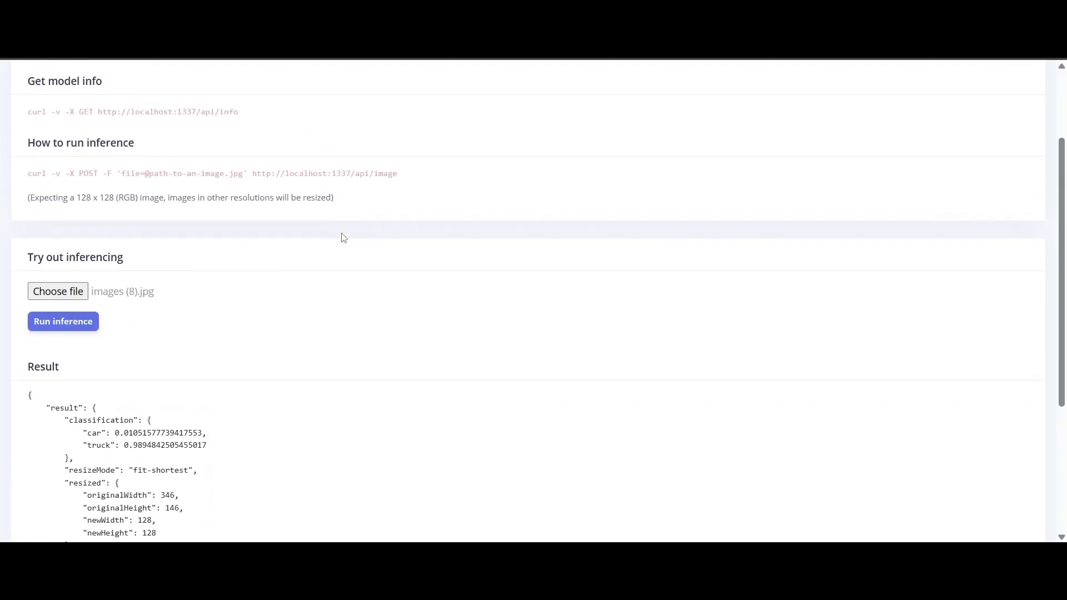
scroll(344, 238, up, 2)
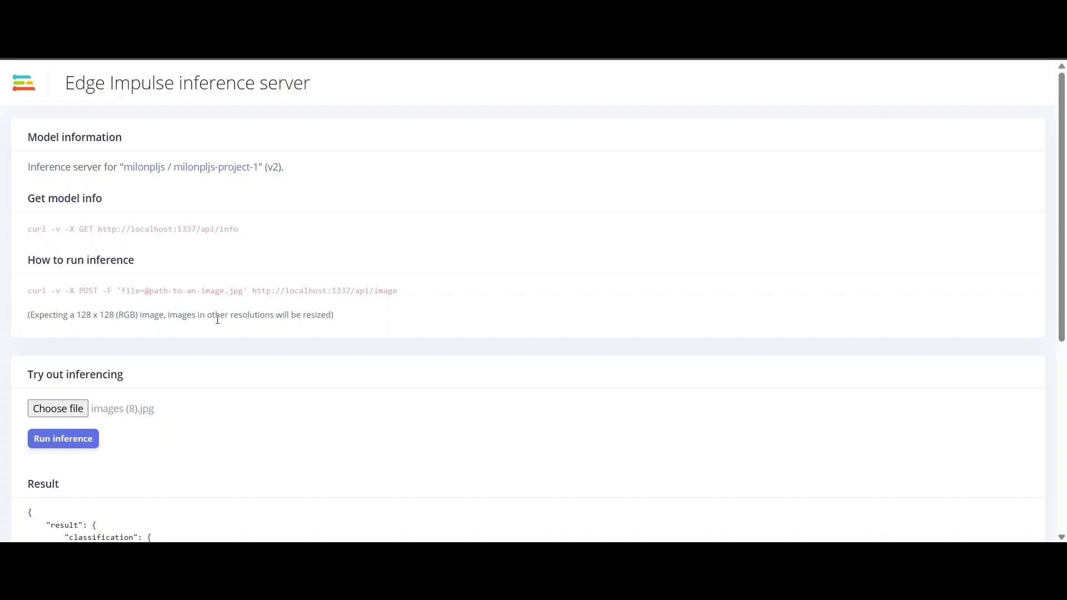
drag(28, 296, 413, 292)
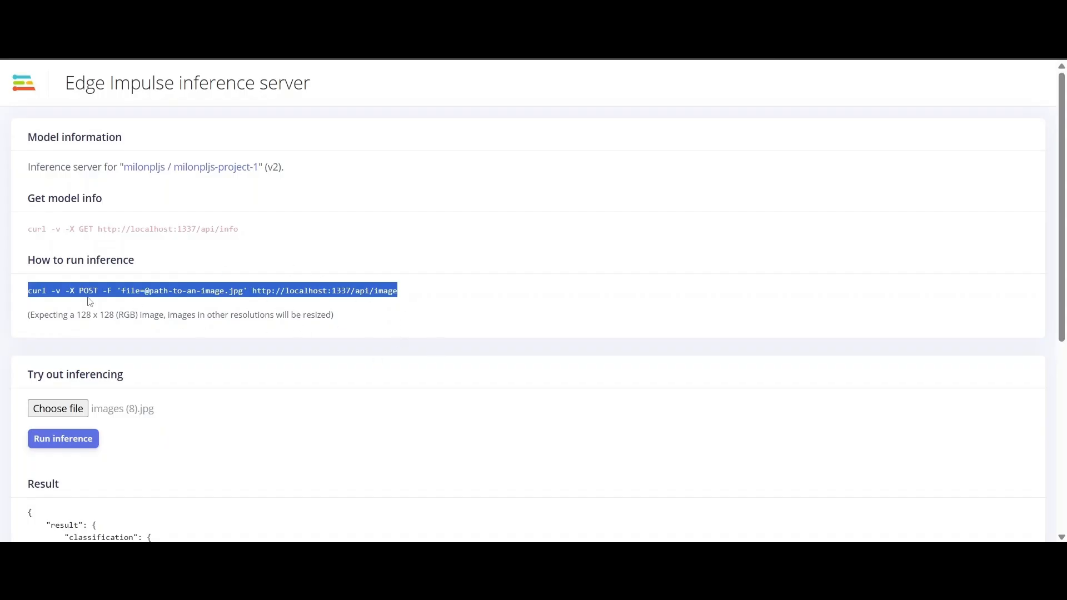
click(864, 455)
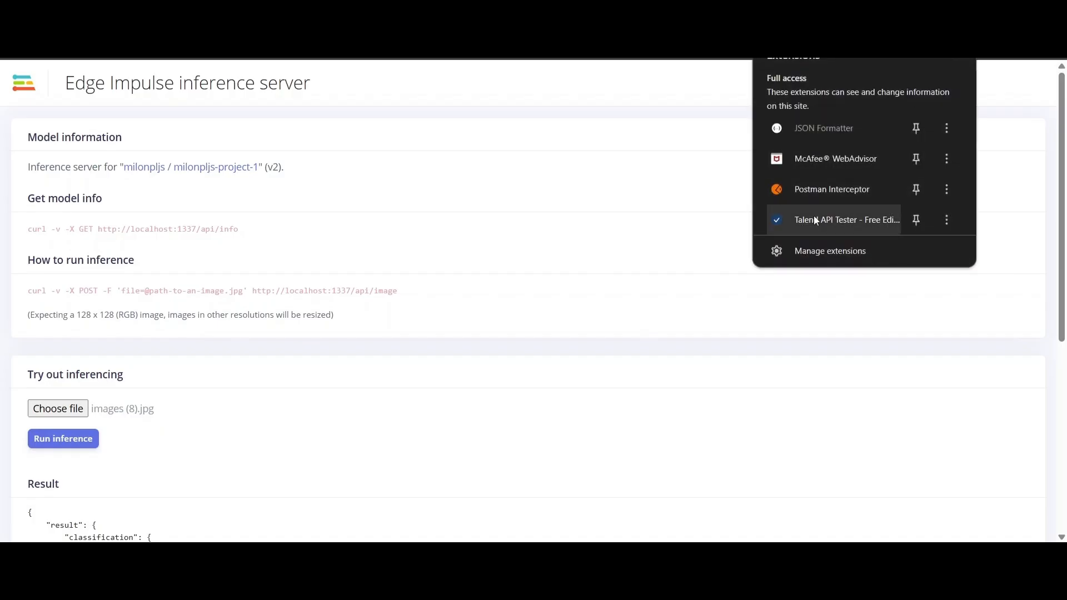
click(762, 240)
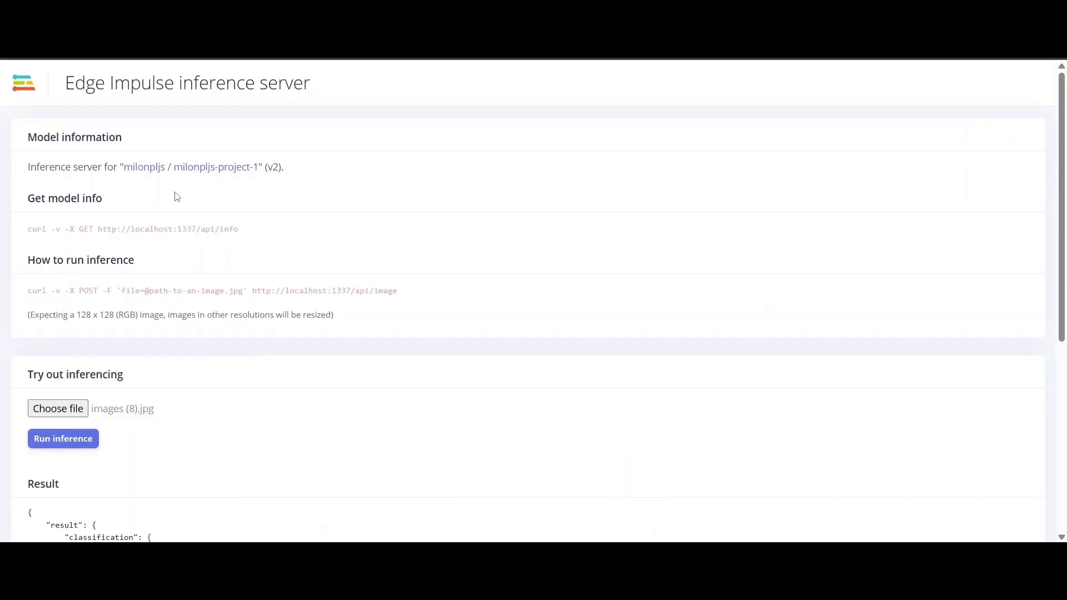
double_click(90, 292)
drag(253, 290, 444, 290)
key(ctrl+c)
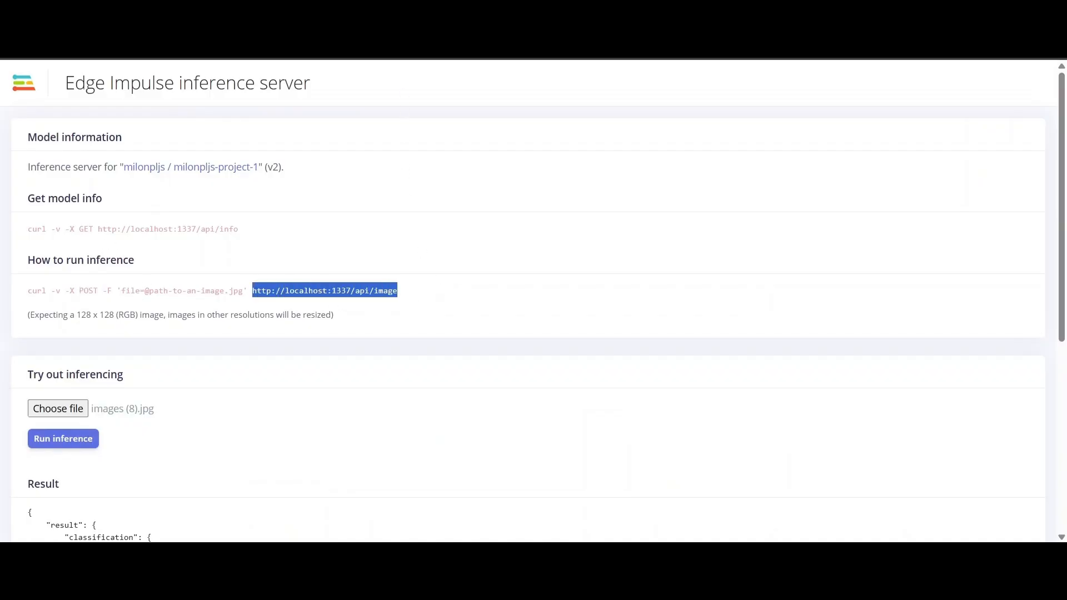
click(393, 12)
triple_click(405, 192)
key(ctrl+v)
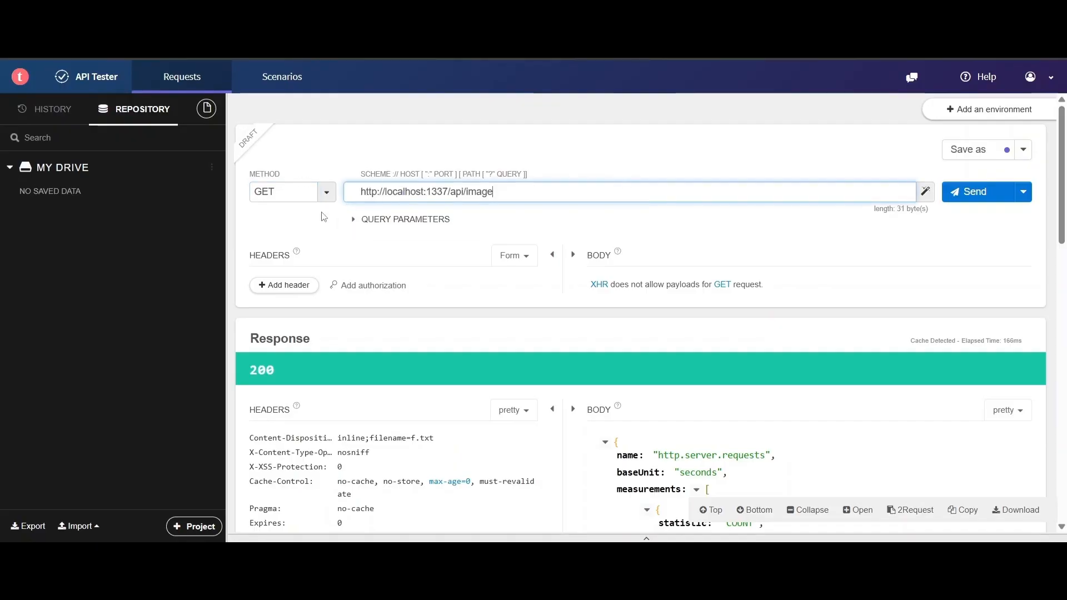
click(327, 192)
click(305, 234)
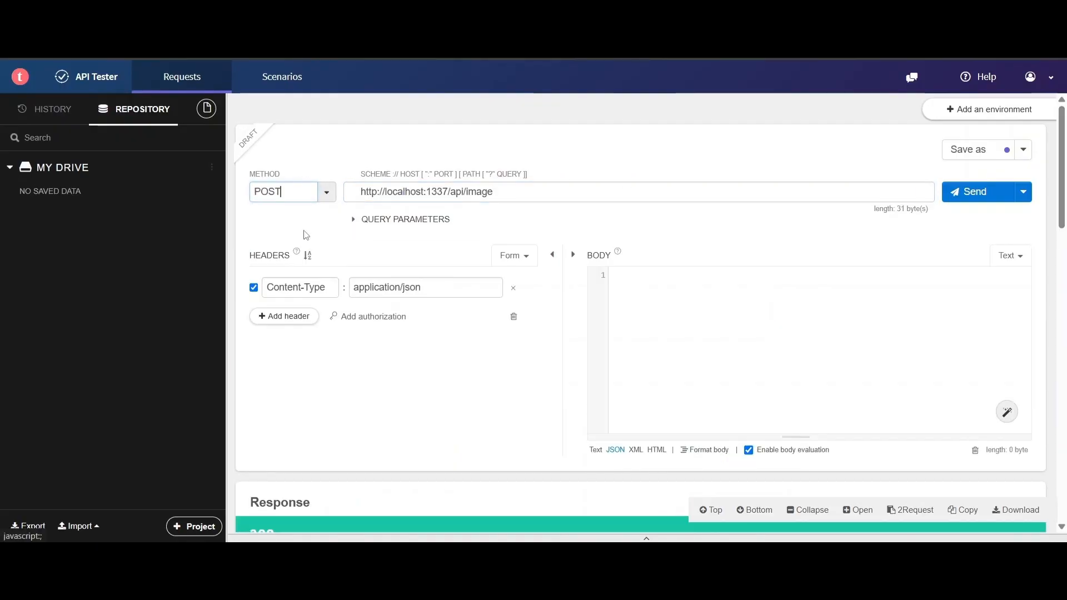
- Remove the Content-Type application/json header, keeping the headers in form mode
scroll(356, 267, down, 2)
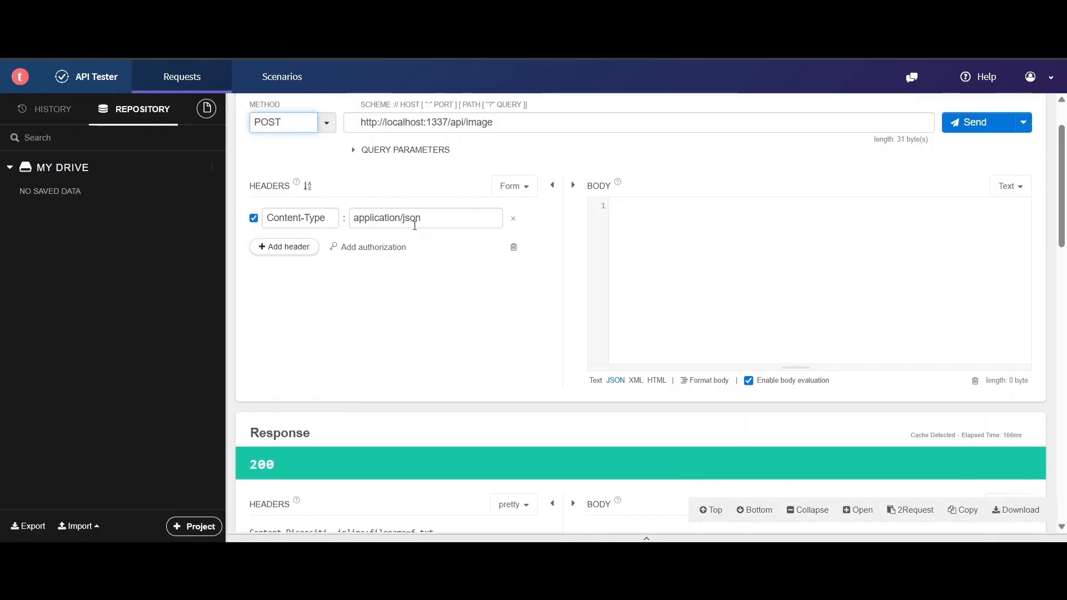
click(458, 218)
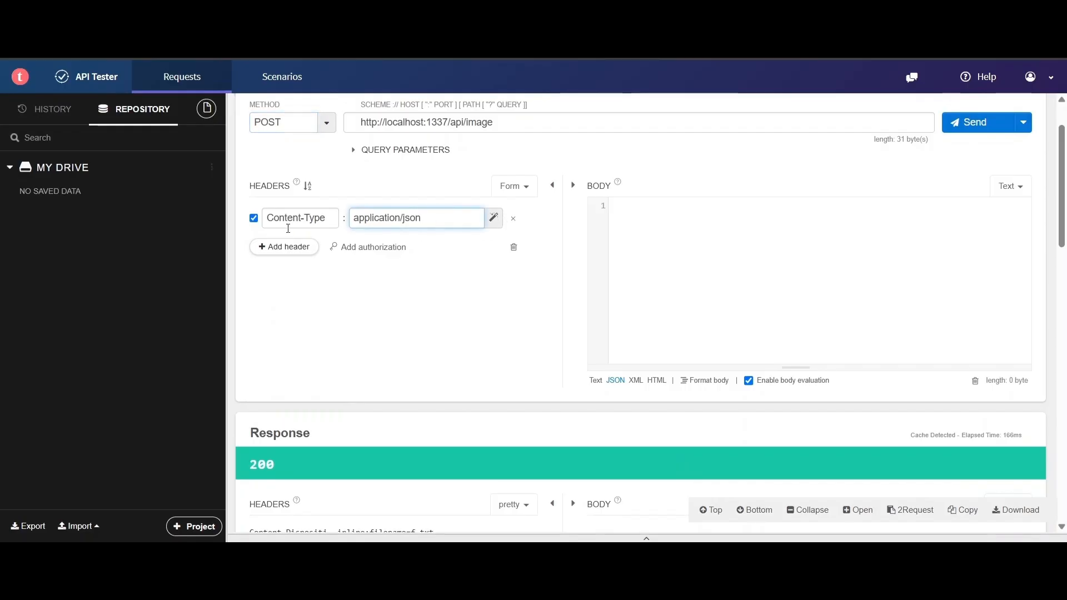
click(255, 219)
click(513, 219)
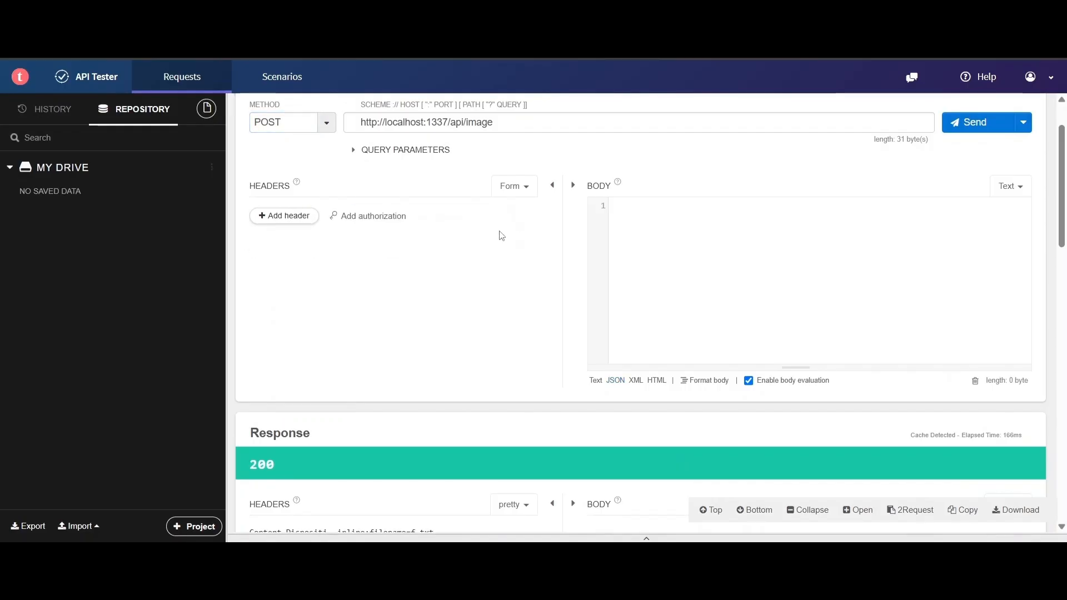
click(514, 186)
click(459, 214)
scroll(515, 296, down, 3)
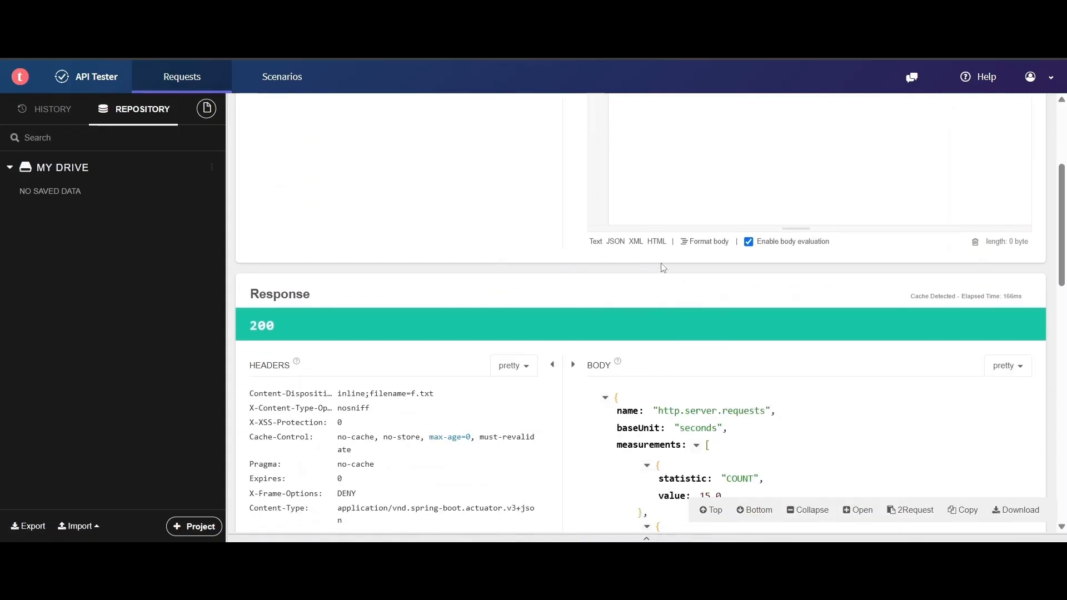
scroll(832, 263, up, 3)
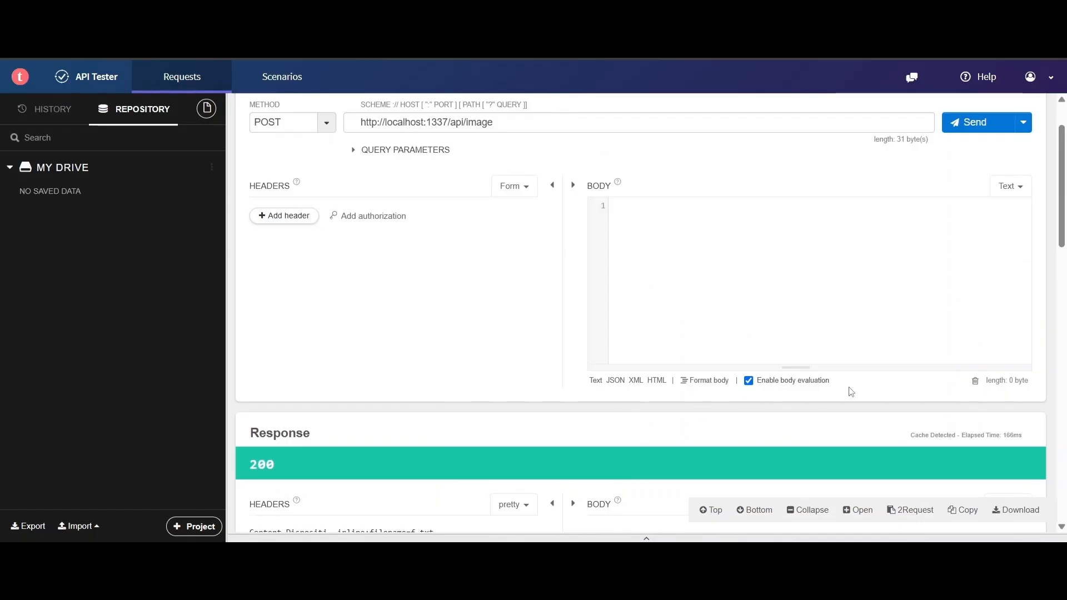
scroll(878, 397, up, 2)
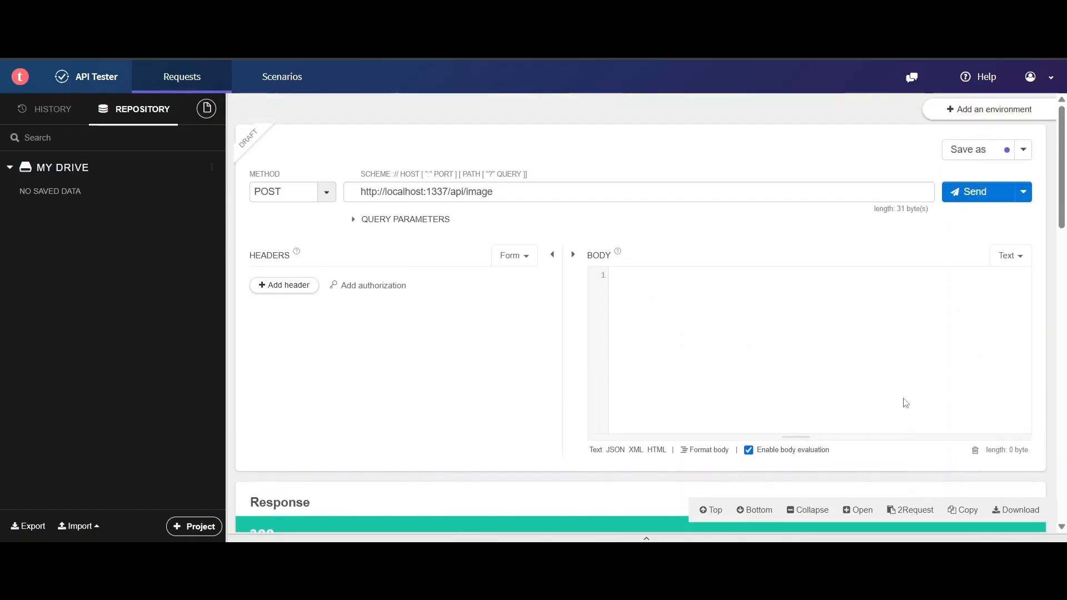
- Send images (11).jpg as a File body, which returns 400 Bad Request
click(1007, 257)
click(945, 298)
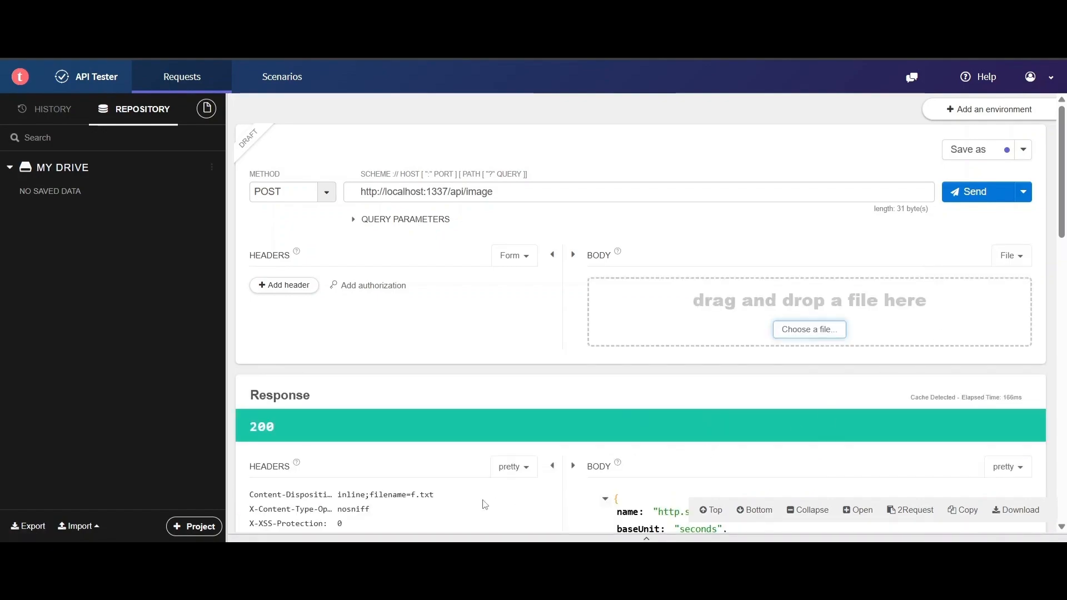
click(802, 340)
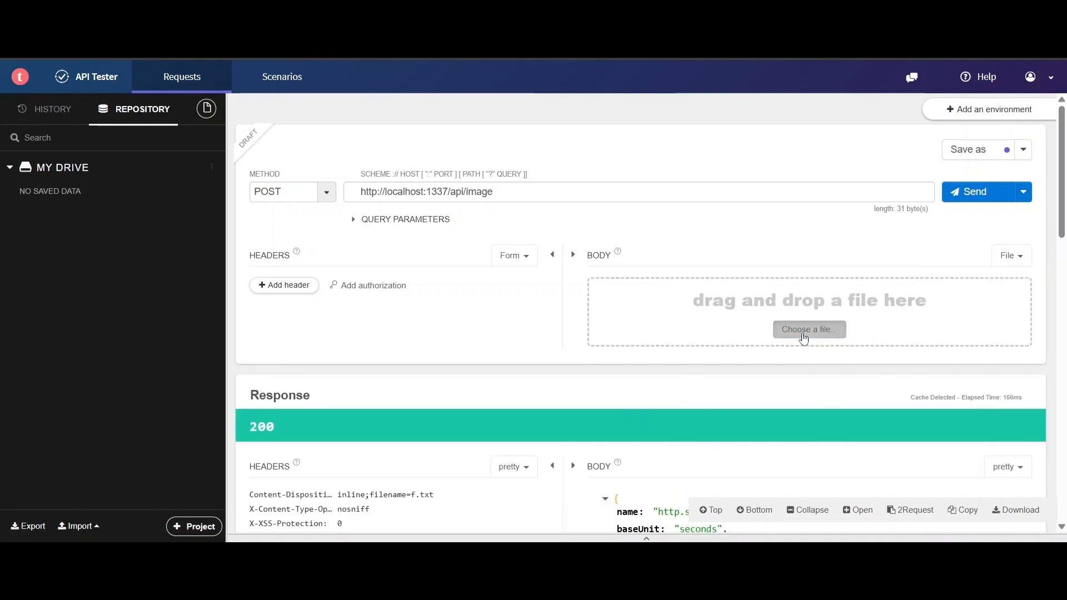
double_click(313, 189)
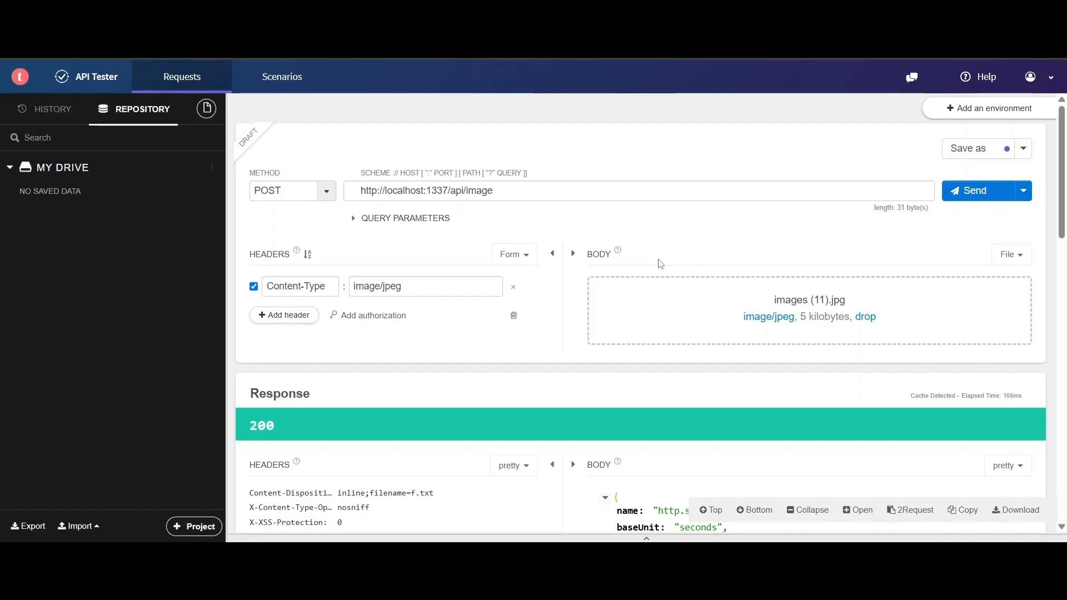
scroll(661, 263, down, 3)
scroll(492, 350, up, 3)
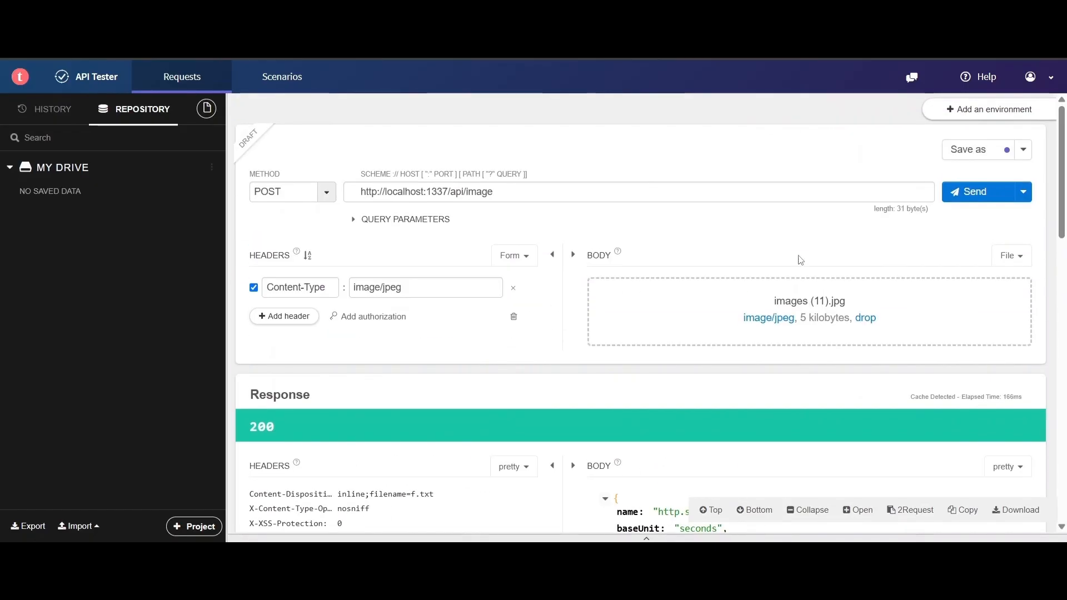
click(970, 194)
scroll(528, 305, down, 3)
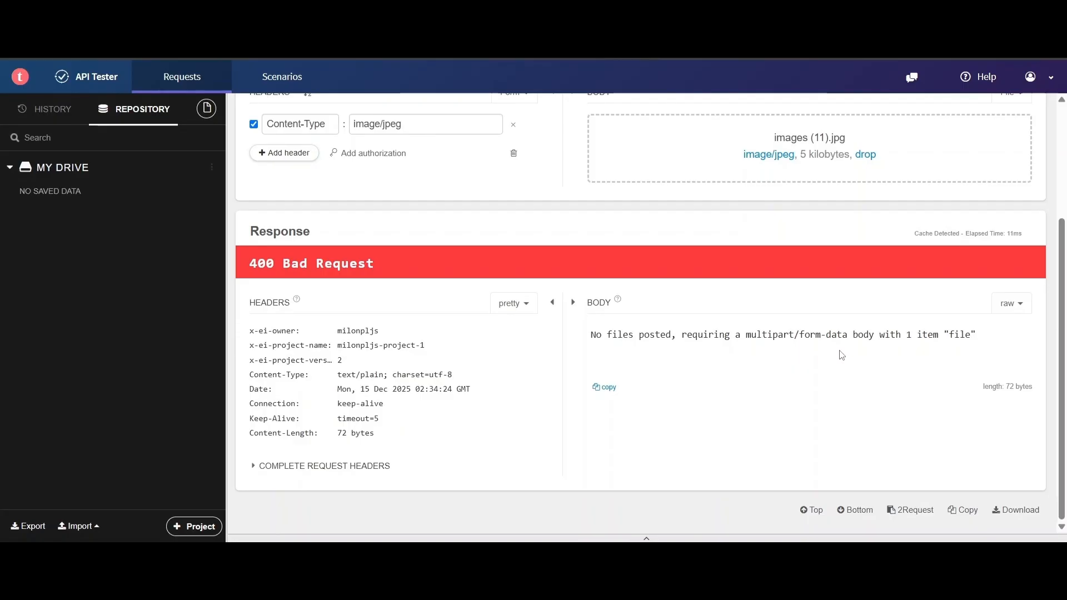
- Switch the body to Form with a File parameter named 'file' set to images (11).jpg
scroll(965, 372, up, 1)
scroll(731, 390, up, 2)
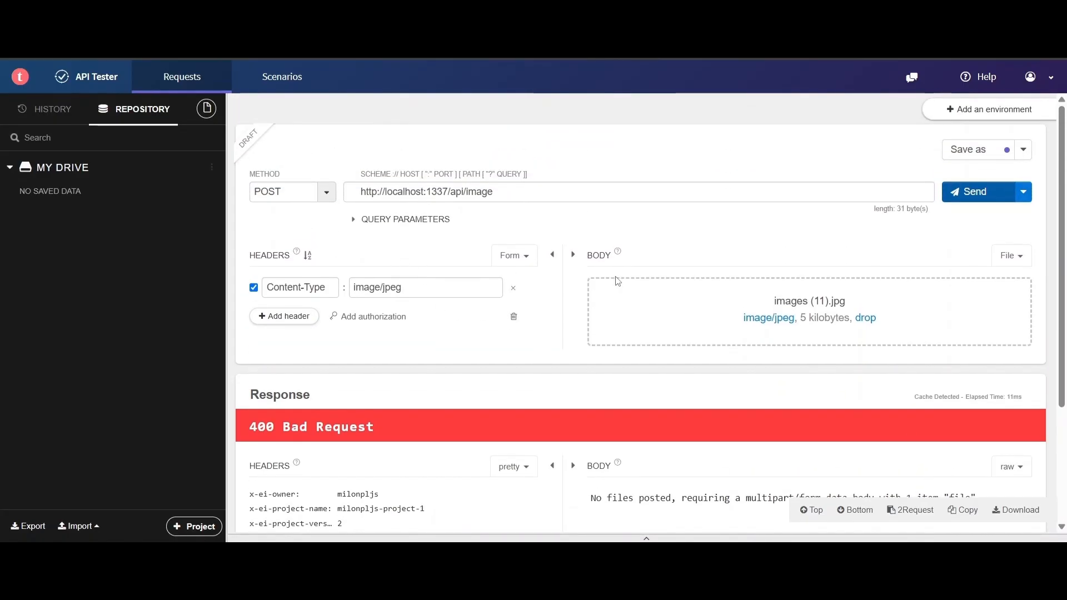
click(1029, 263)
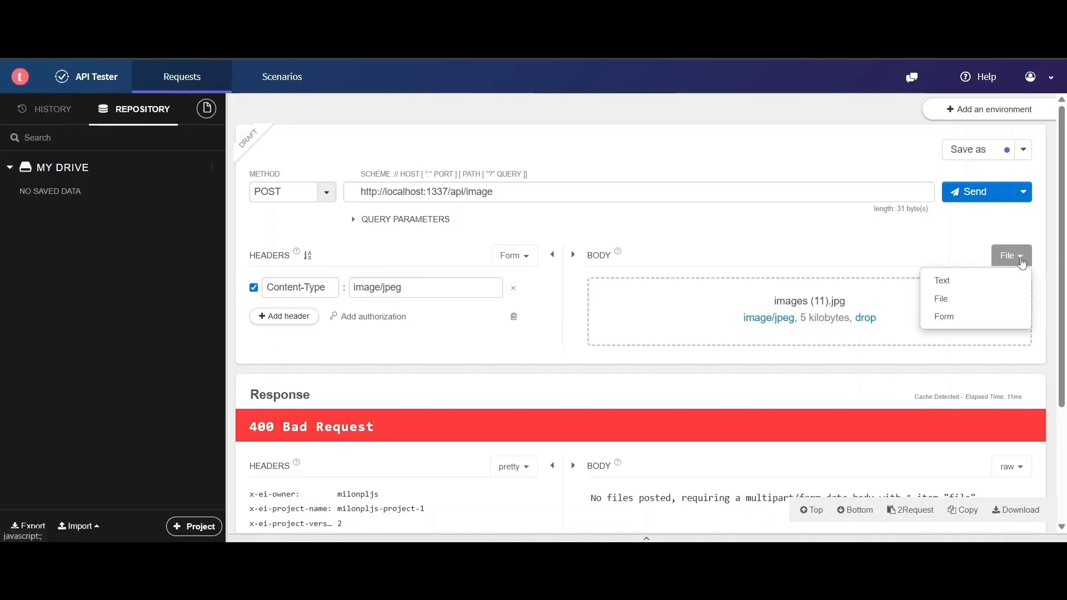
click(957, 324)
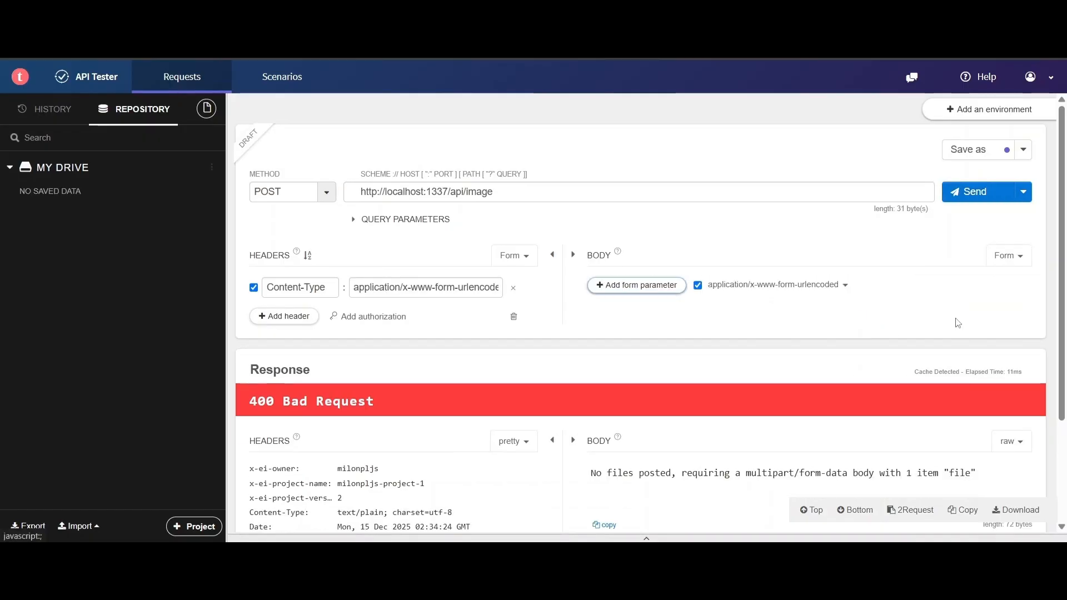
click(658, 286)
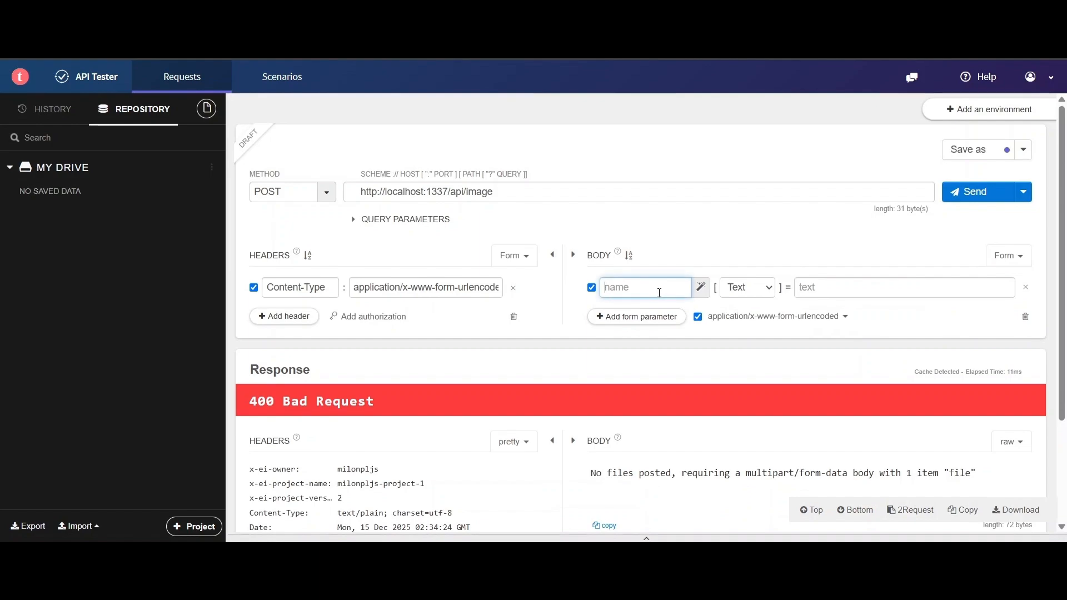
text(file)
click(748, 287)
click(751, 321)
click(829, 300)
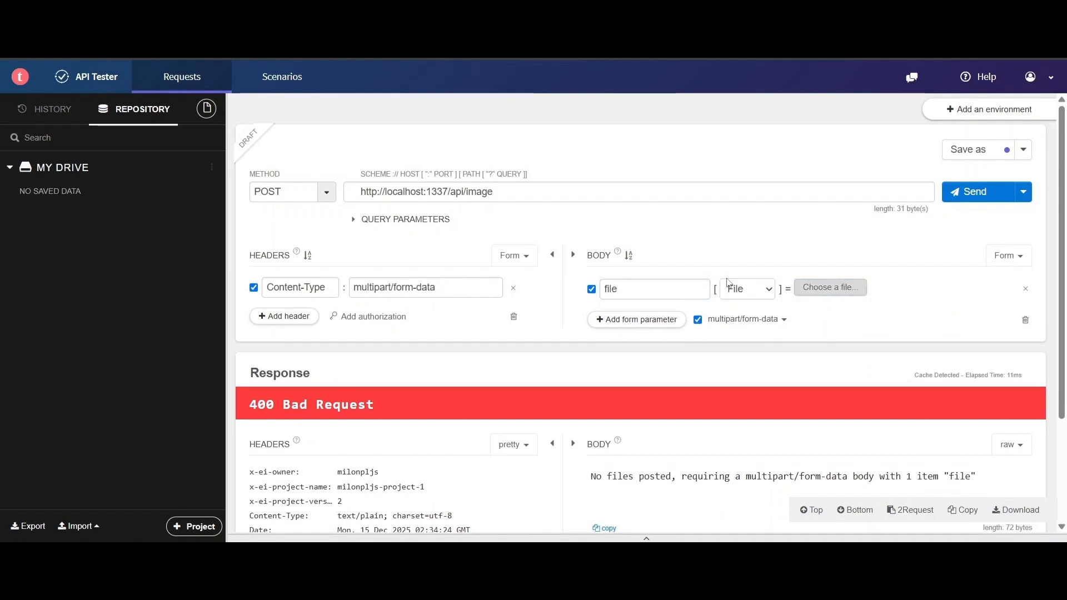
click(304, 197)
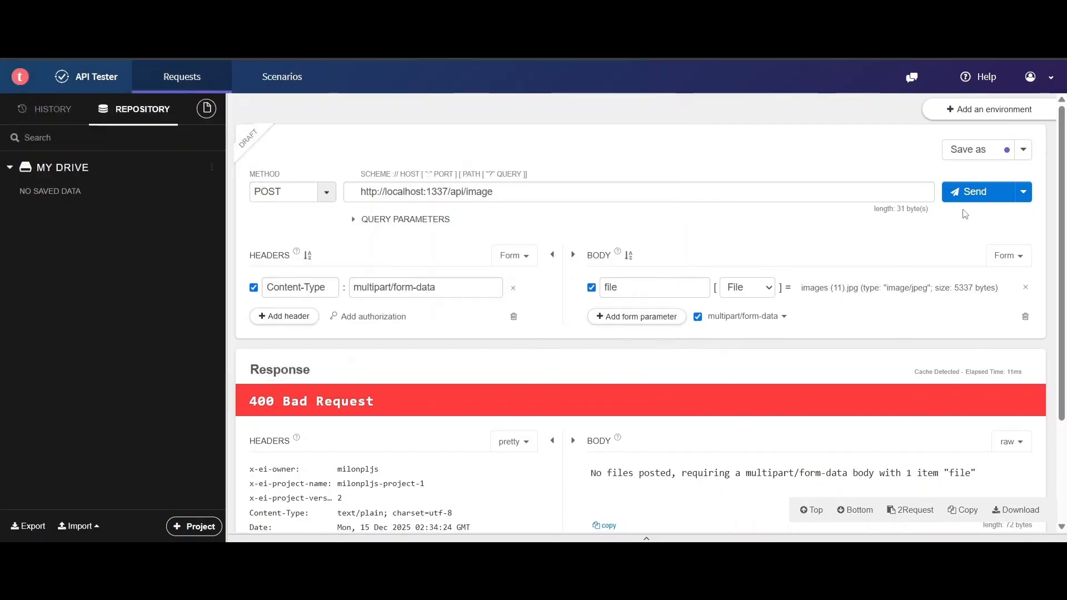
- Send the multipart request and review the 200 OK reply: truck 0.9703, car 0.0297
click(968, 195)
scroll(812, 395, down, 3)
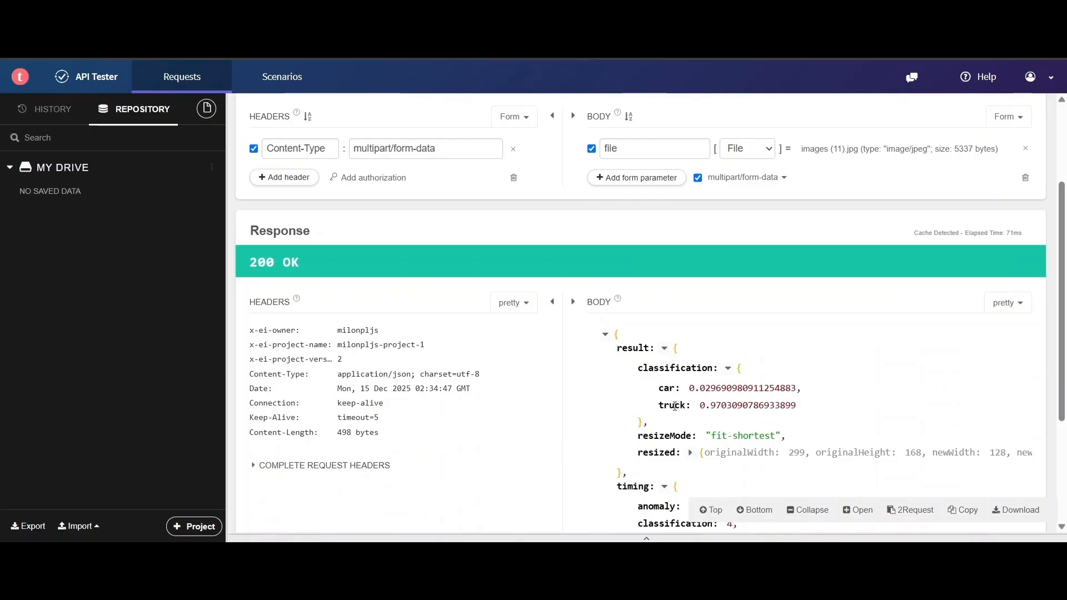
scroll(714, 383, down, 3)
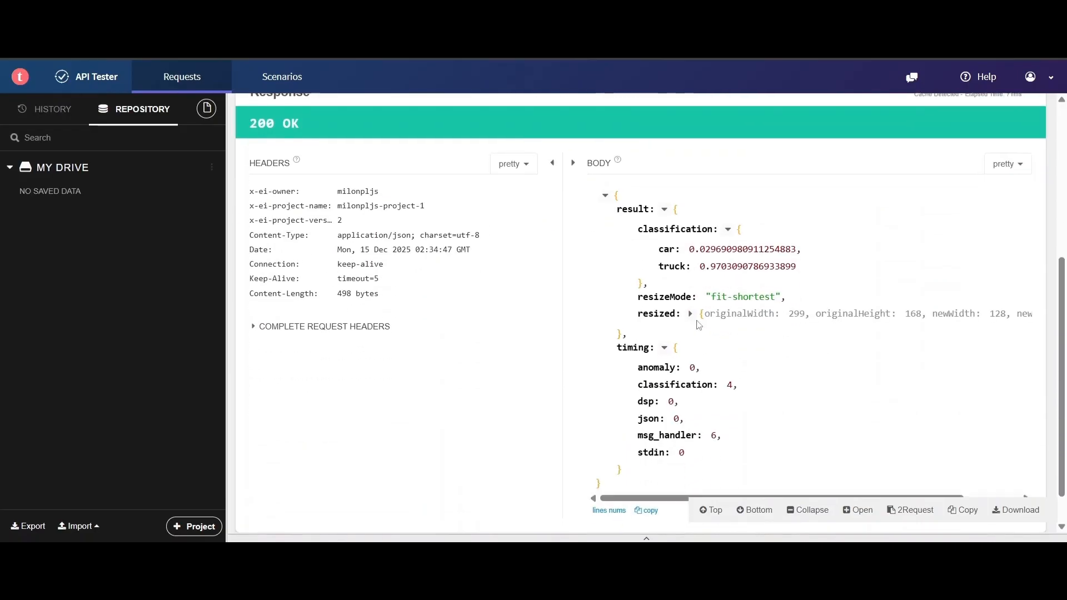
double_click(739, 269)
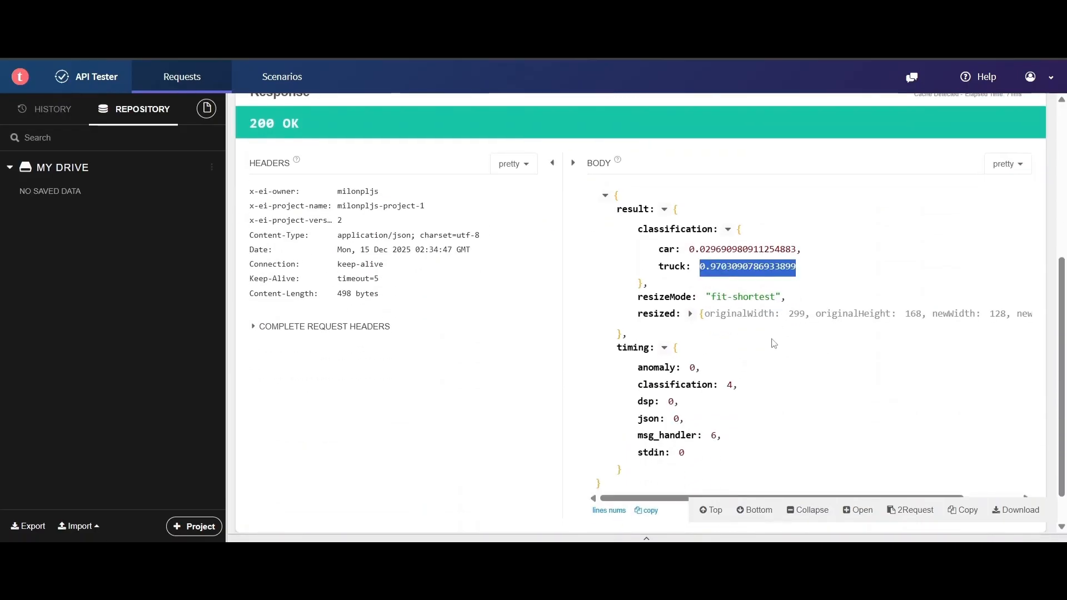
scroll(734, 296, up, 5)
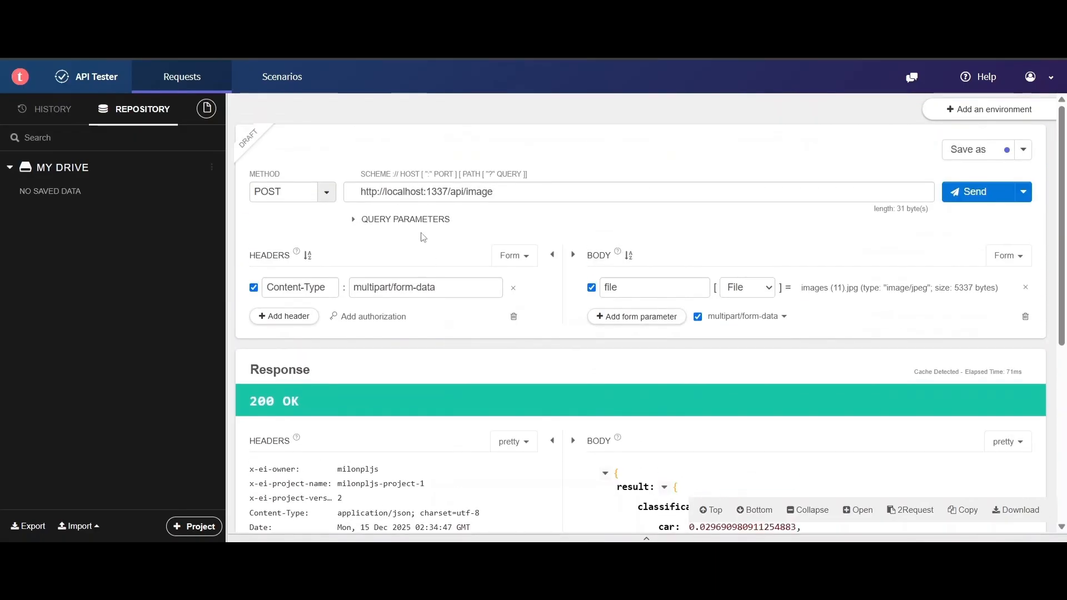
drag(536, 193, 317, 198)
click(318, 234)
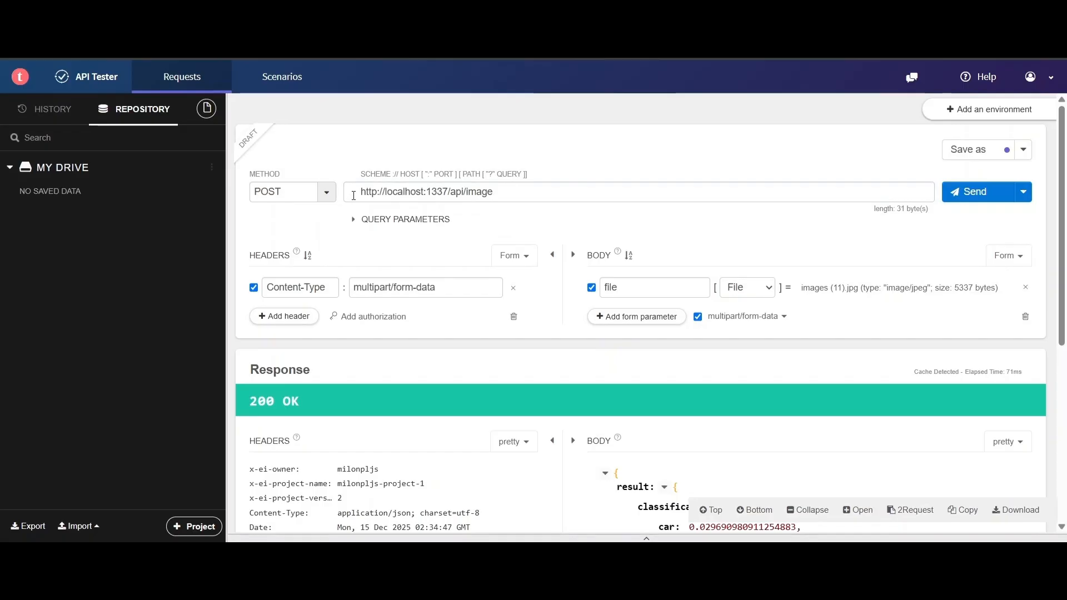
drag(353, 194, 528, 191)
click(596, 234)
scroll(599, 235, down, 5)
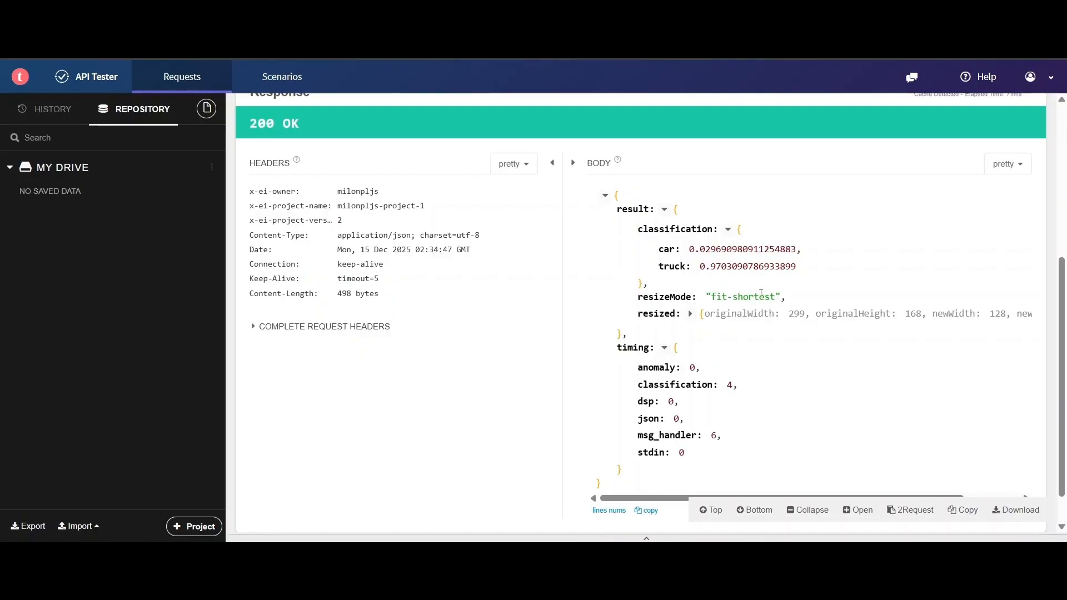
scroll(763, 293, up, 5)
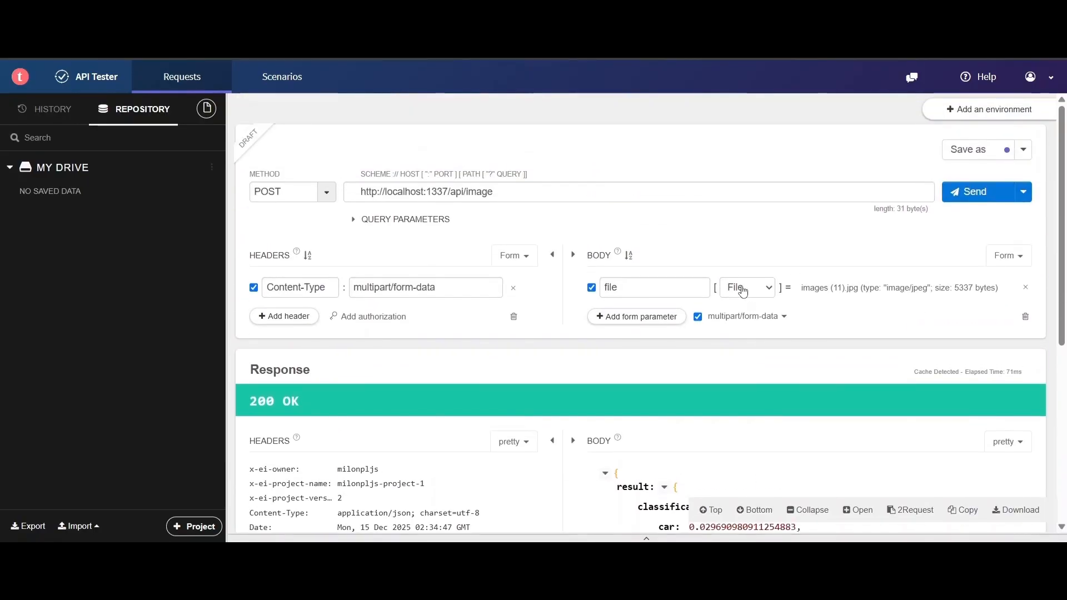